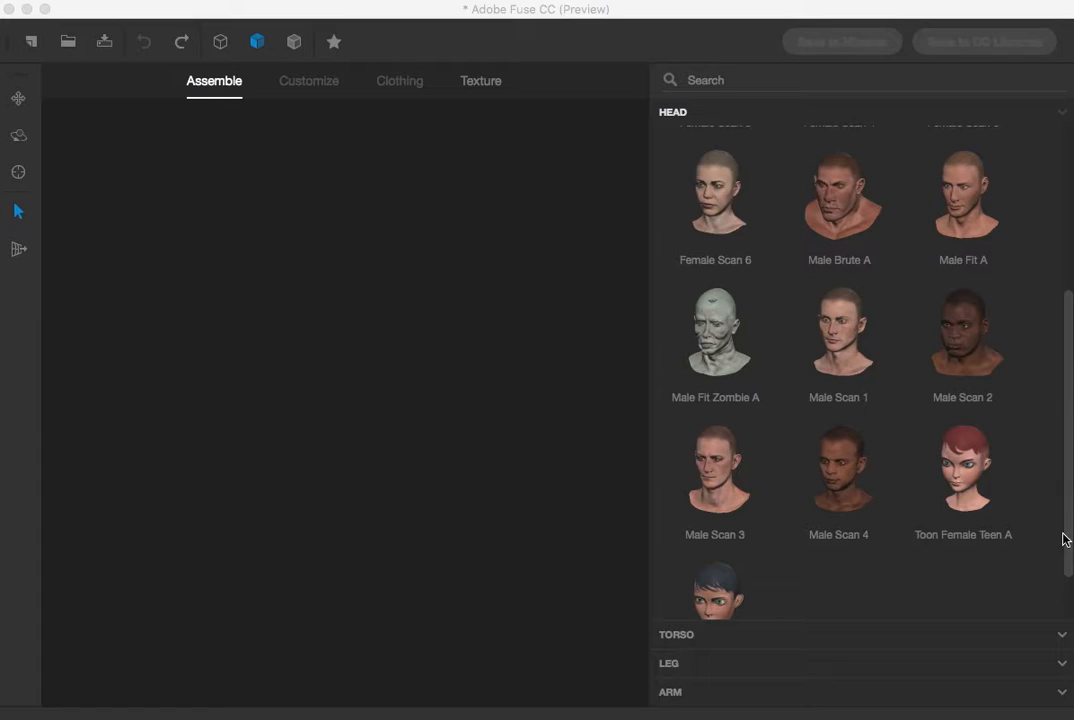
Add the Male Brute A head to the assembly
drag(1068, 541, 1053, 458)
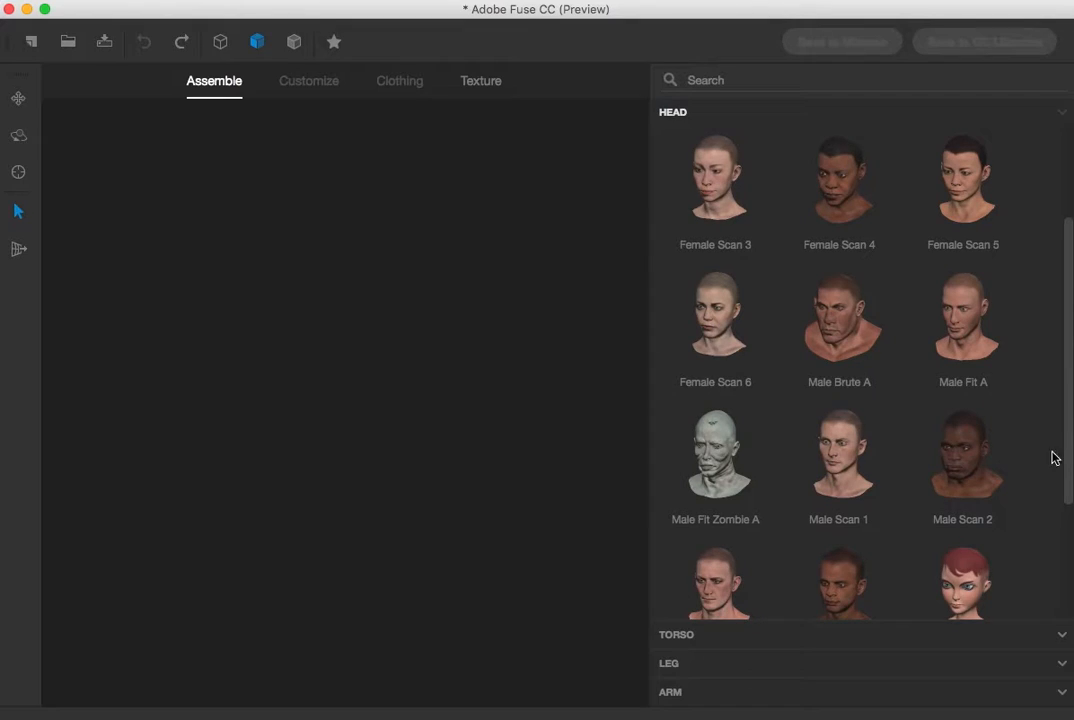
click(836, 336)
drag(66, 654, 164, 679)
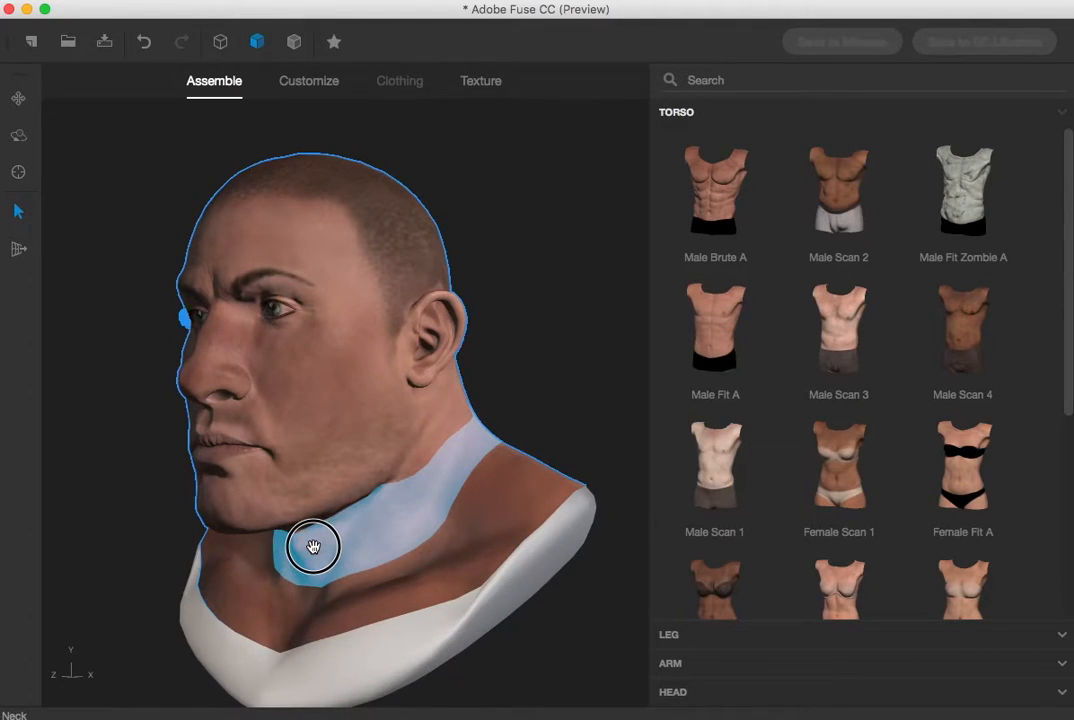
drag(70, 650, 126, 680)
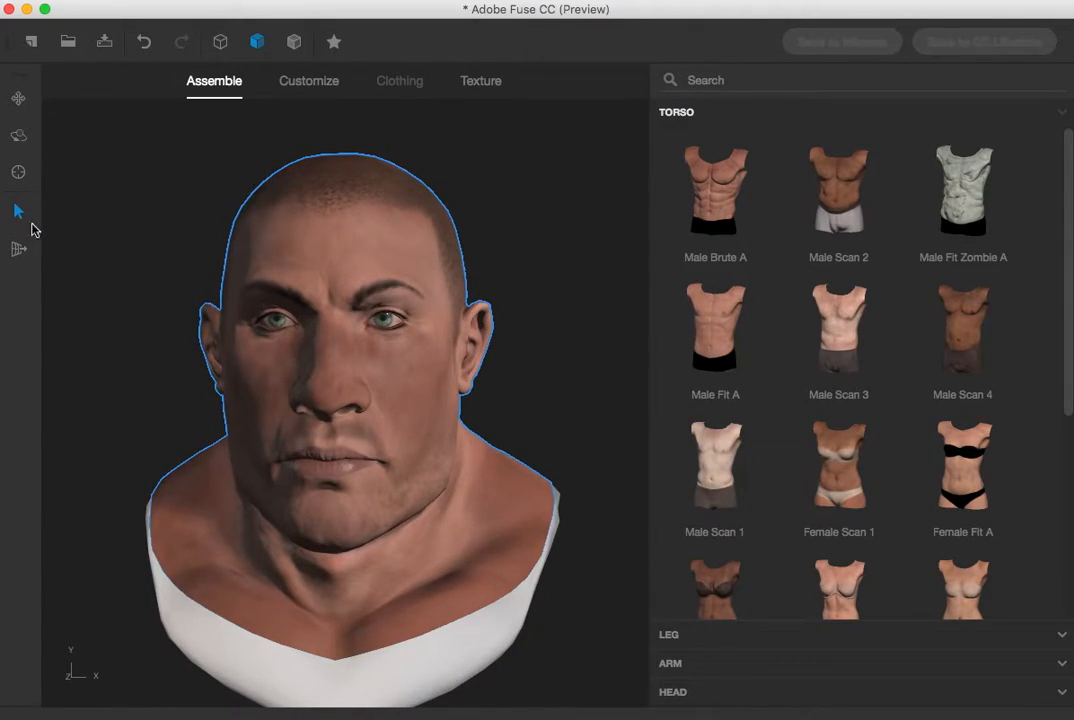
Inspect the head from different angles using the viewport navigation tools
click(19, 98)
drag(198, 376, 211, 338)
click(18, 135)
drag(78, 266, 53, 192)
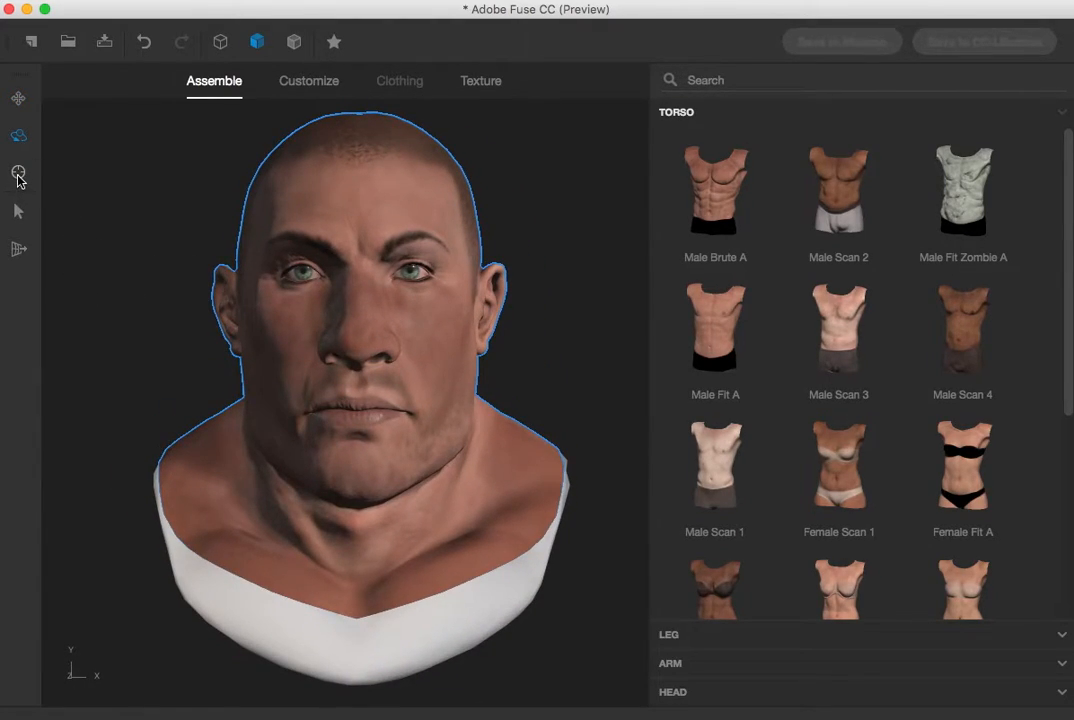
click(18, 175)
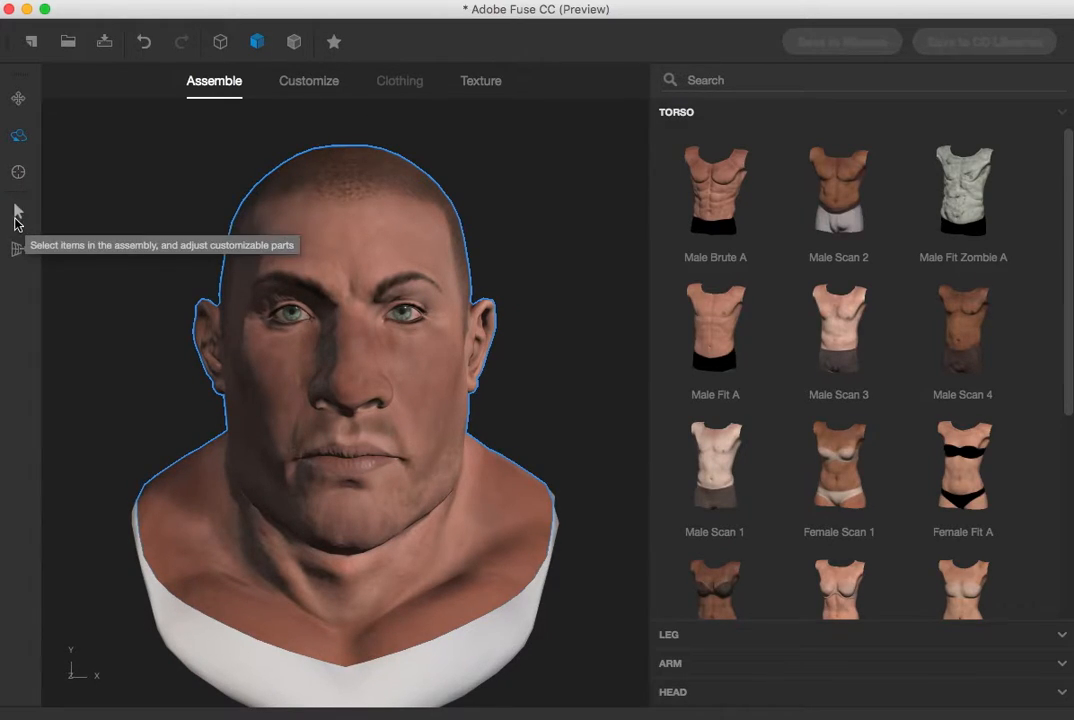
click(14, 214)
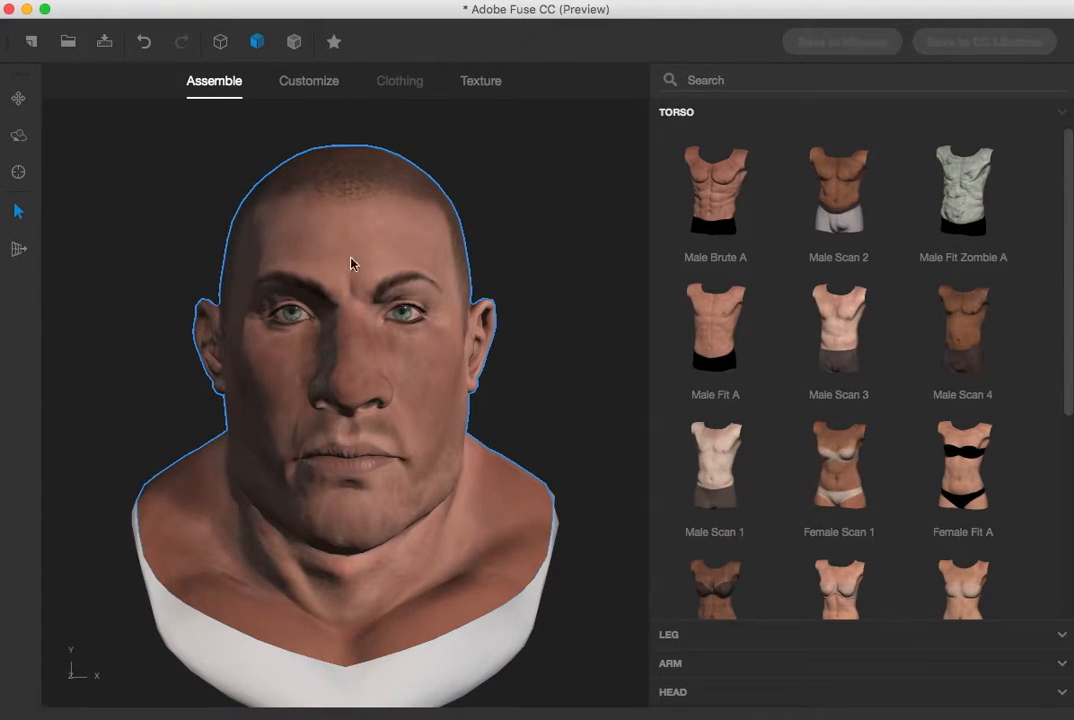
click(355, 155)
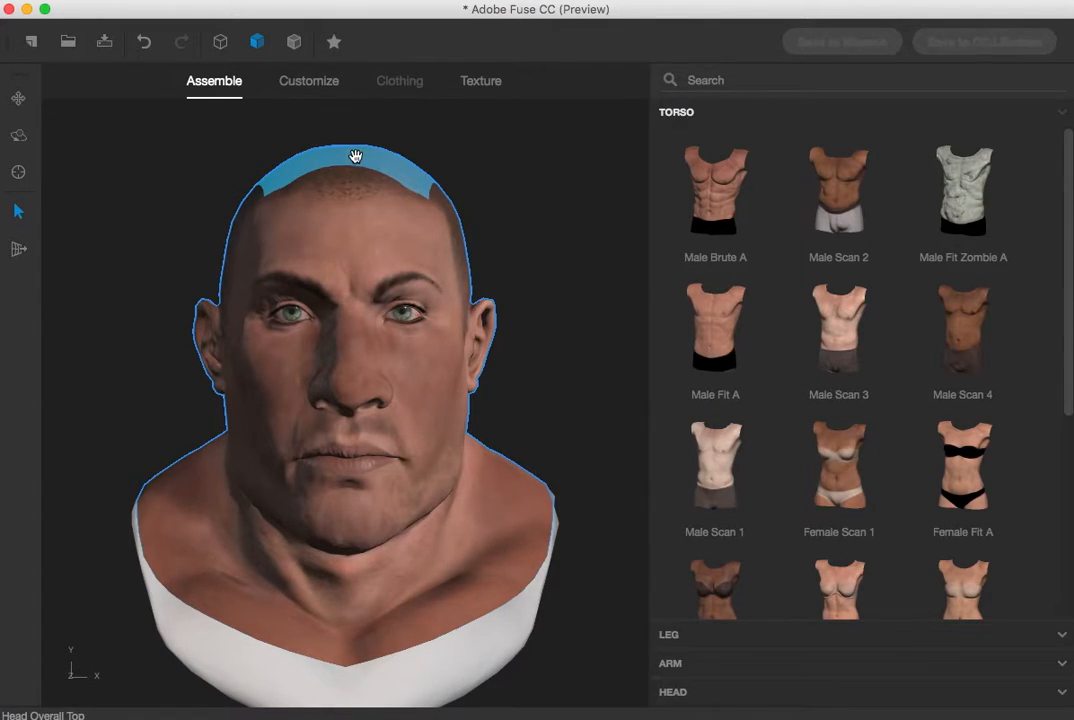
drag(84, 678, 1, 692)
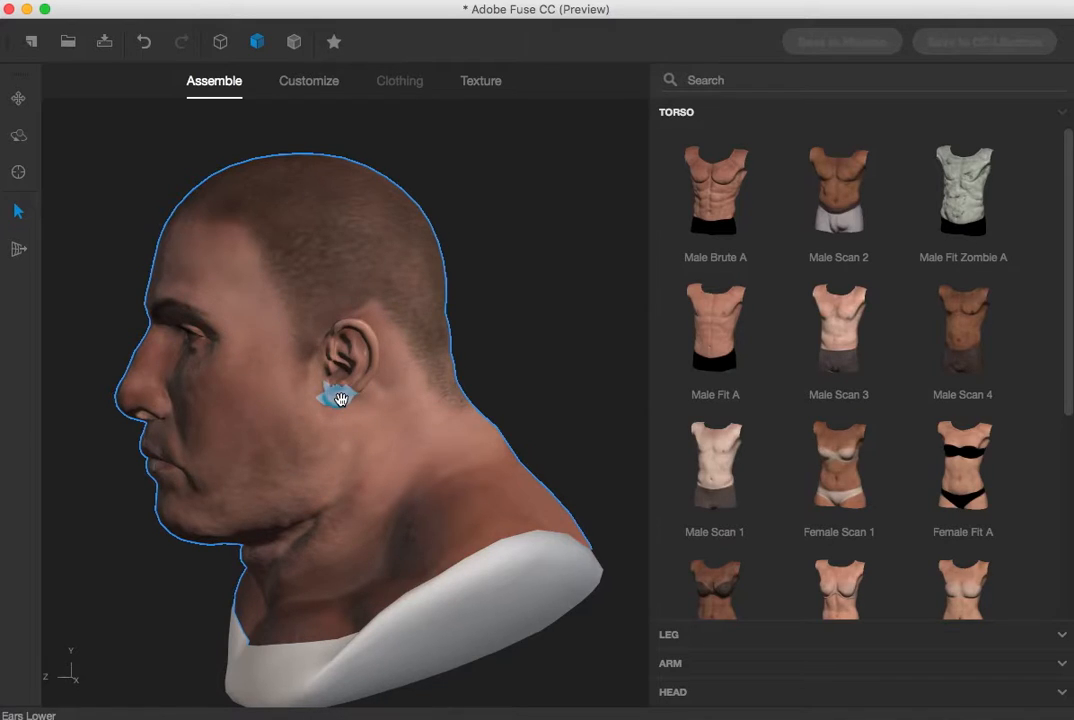
Reshape the ear by dragging its lower, middle and upper regions on the model
drag(340, 400, 355, 352)
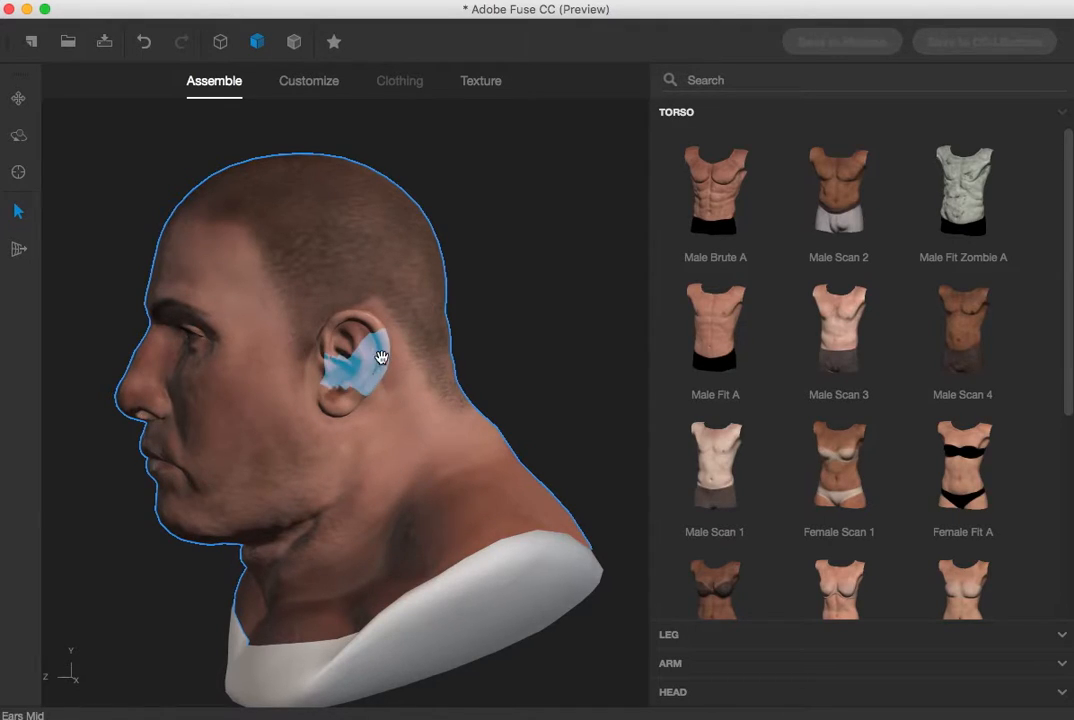
drag(383, 355, 240, 368)
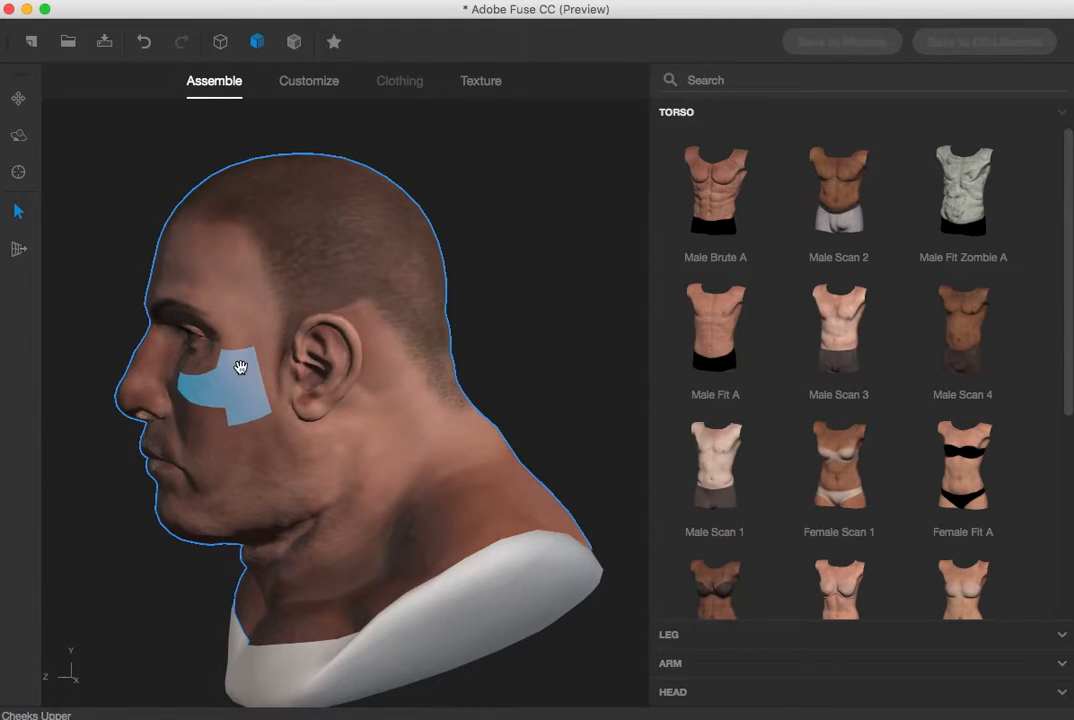
drag(312, 340, 376, 421)
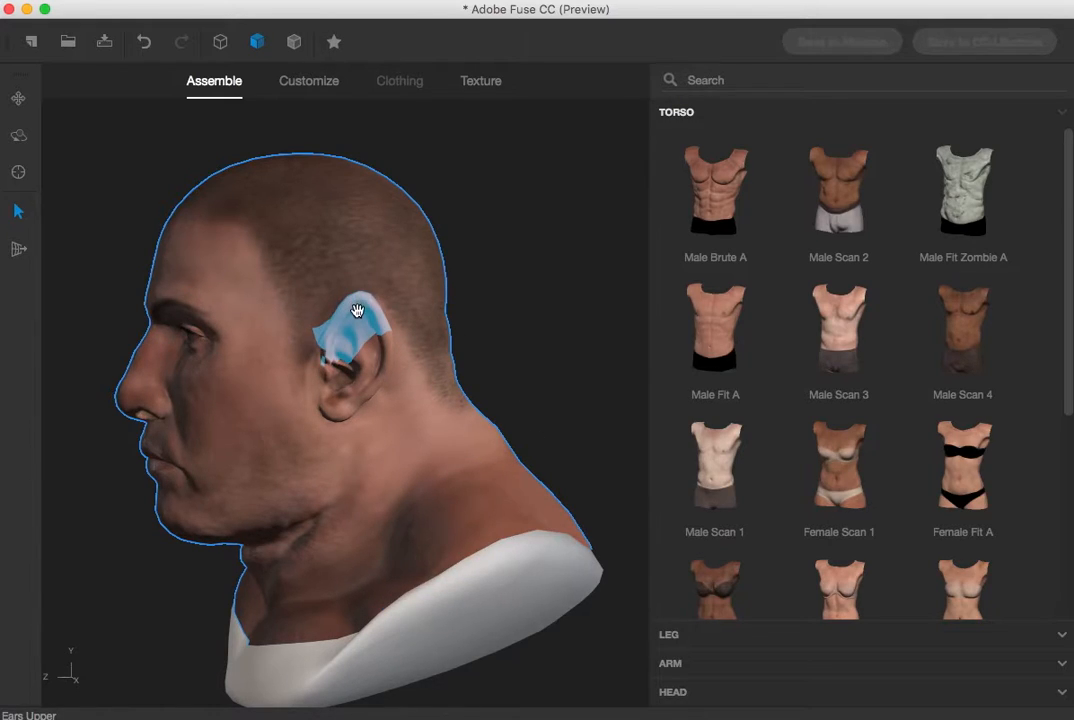
In Customize, drag the nose ridge's Backward / Forward slider and set Ears Rounded / Pointy to 12
click(312, 79)
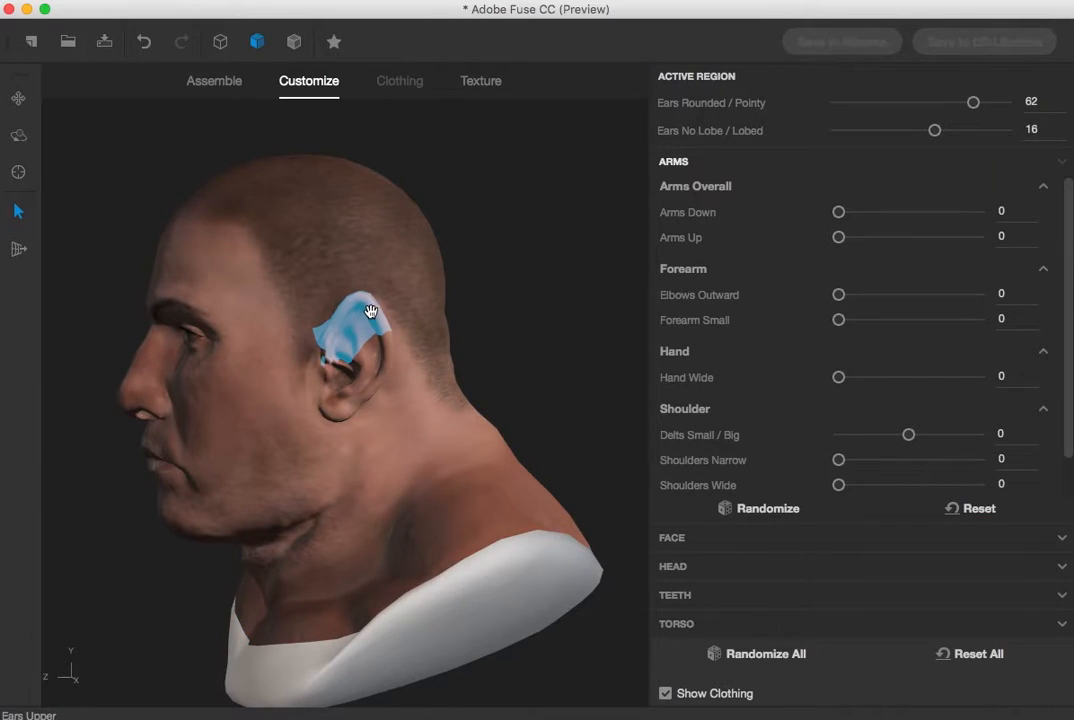
click(148, 352)
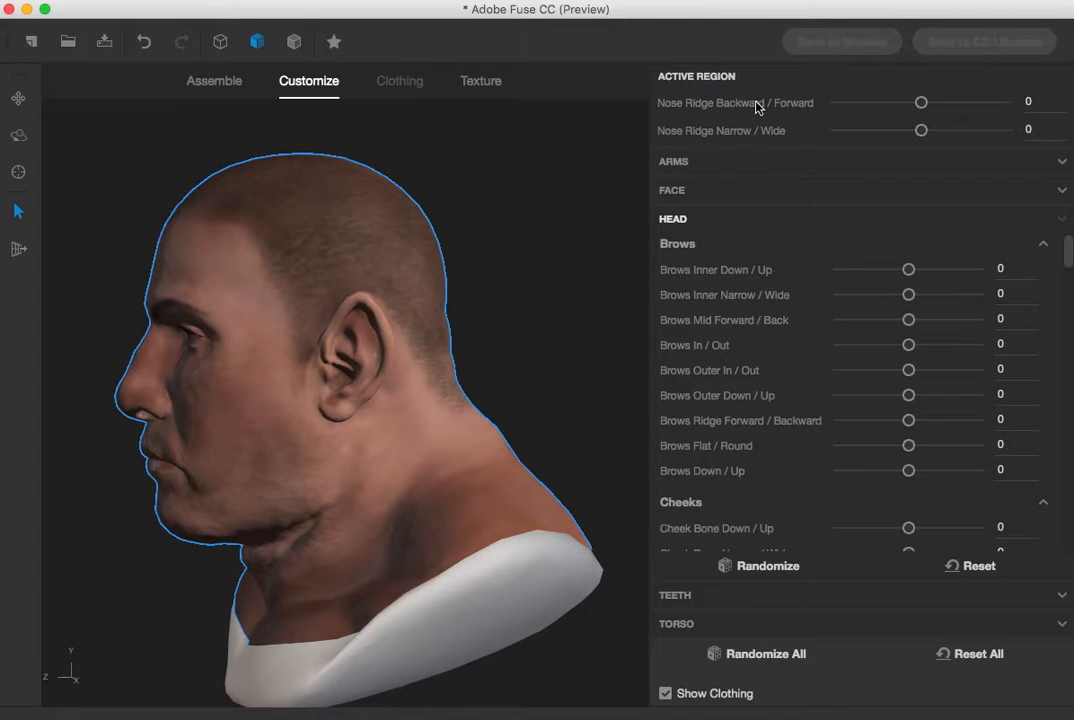
drag(921, 103, 897, 115)
click(362, 307)
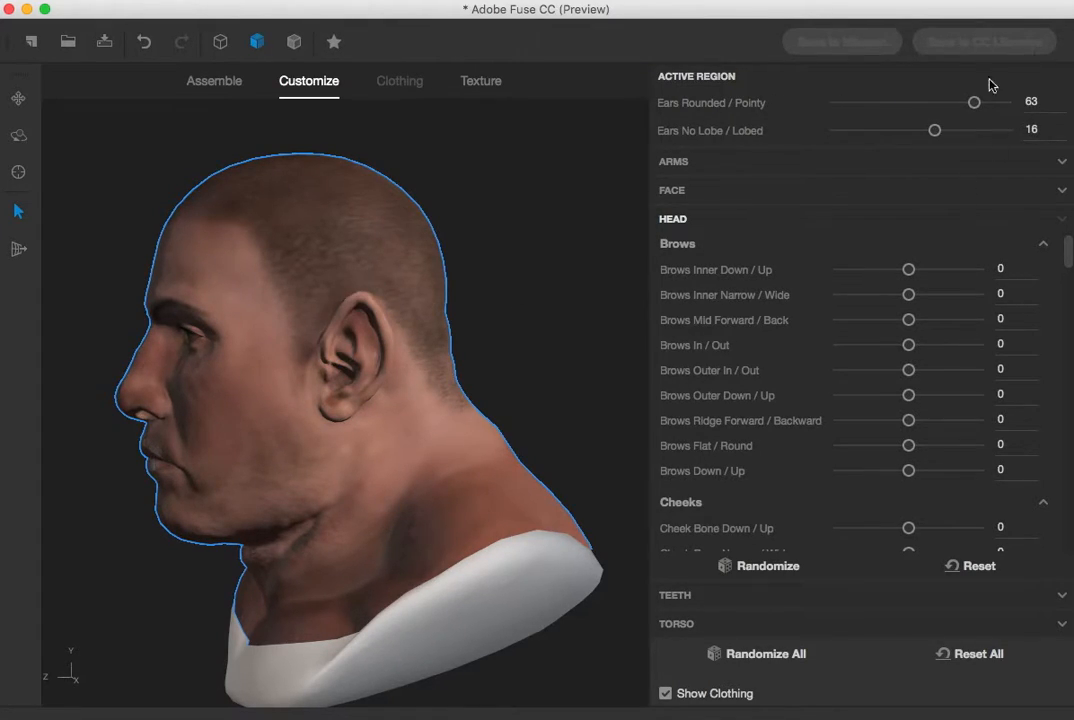
drag(974, 105, 937, 130)
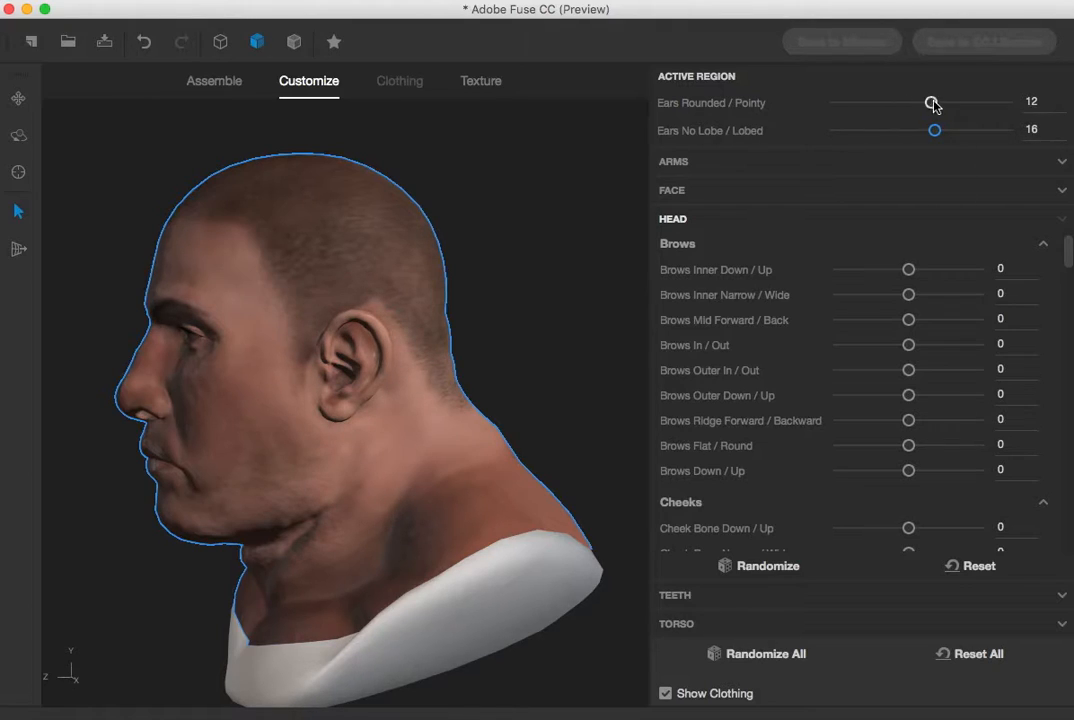
Reshape the back of the skull and the overall head by dragging those regions on the model
drag(408, 209, 436, 205)
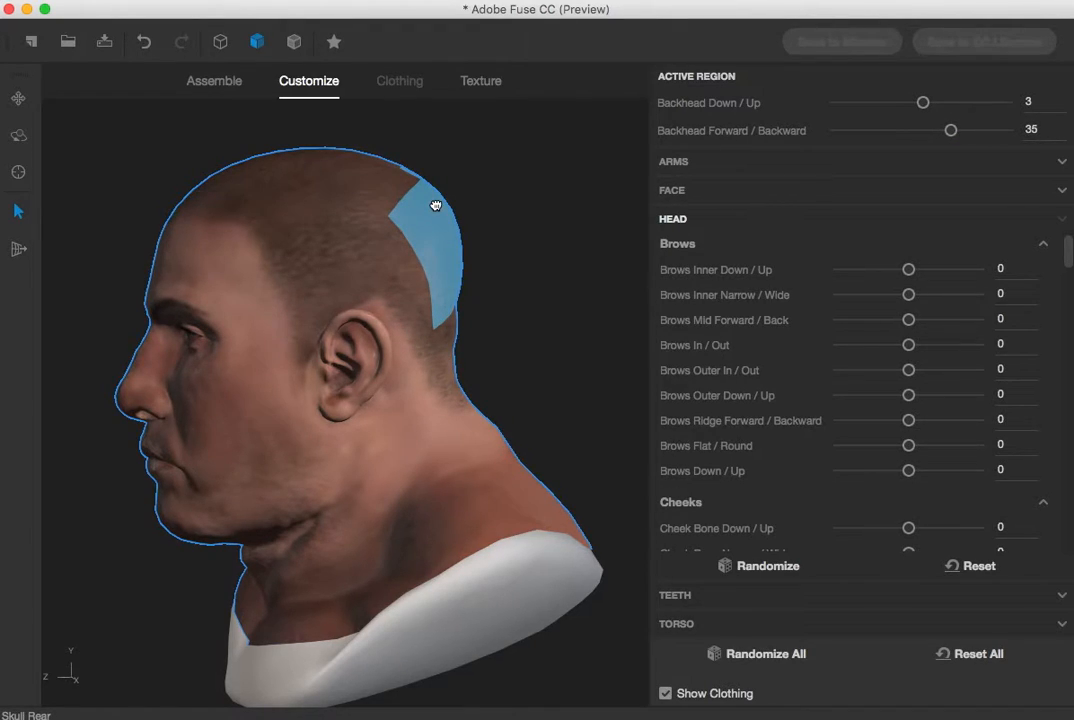
drag(374, 170, 373, 154)
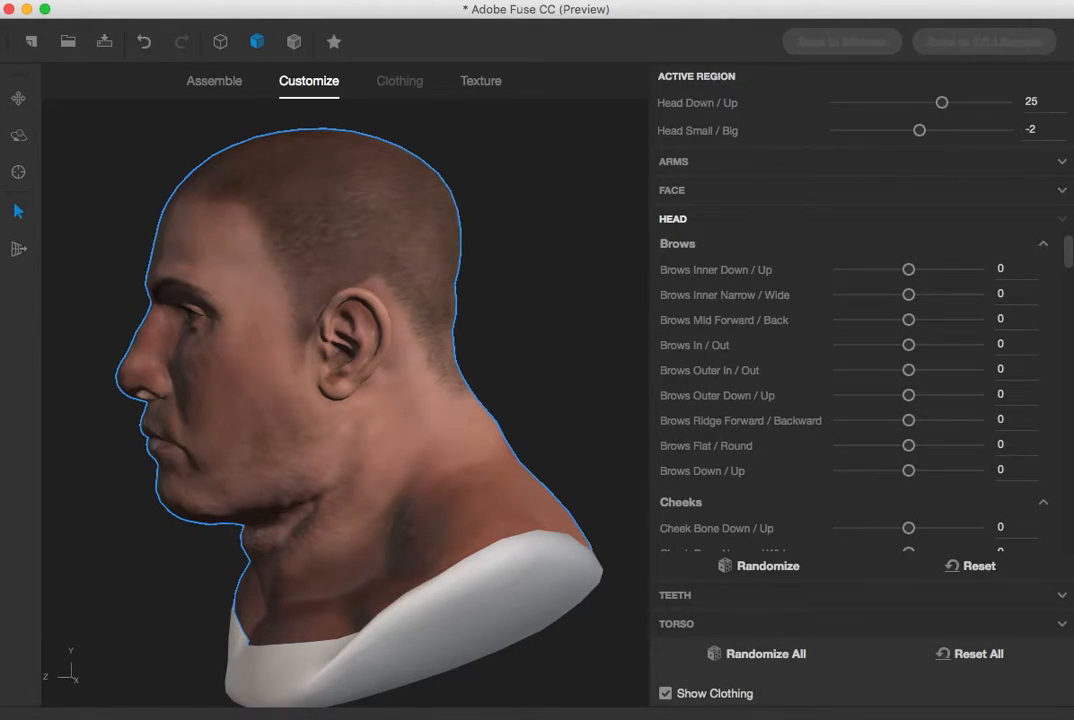
Select the eye region from the front and adjust its Eyes Down / Up slider
drag(62, 683, 225, 659)
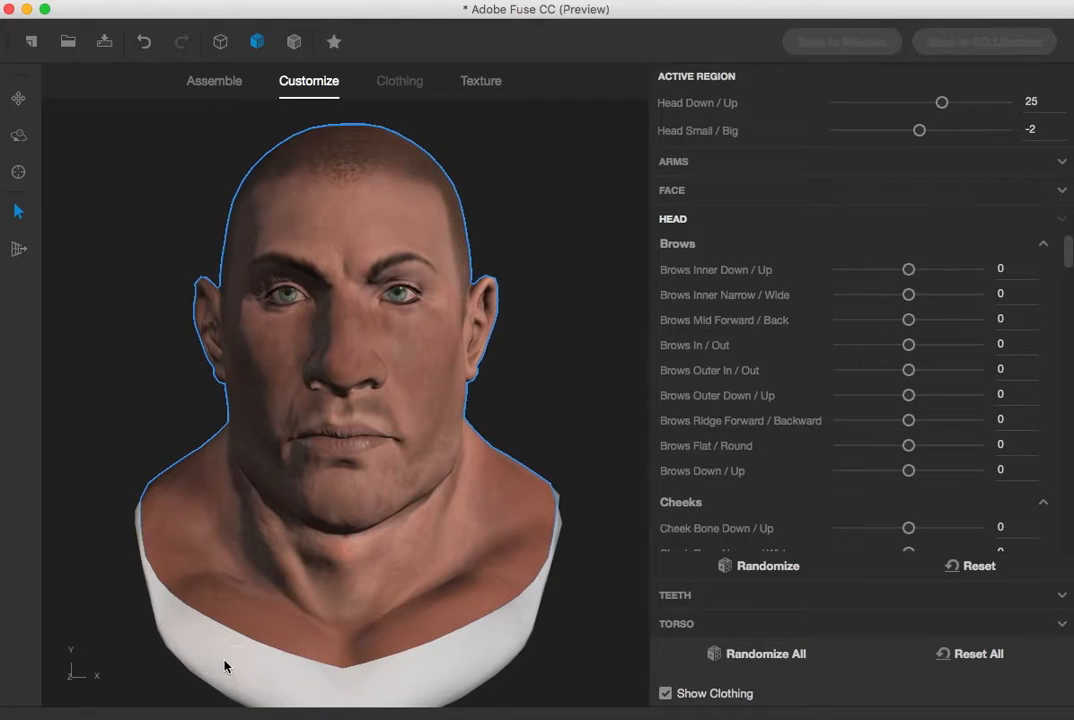
mouse_move(375, 296)
mouse_down()
mouse_move(445, 298)
mouse_move(369, 296)
mouse_up()
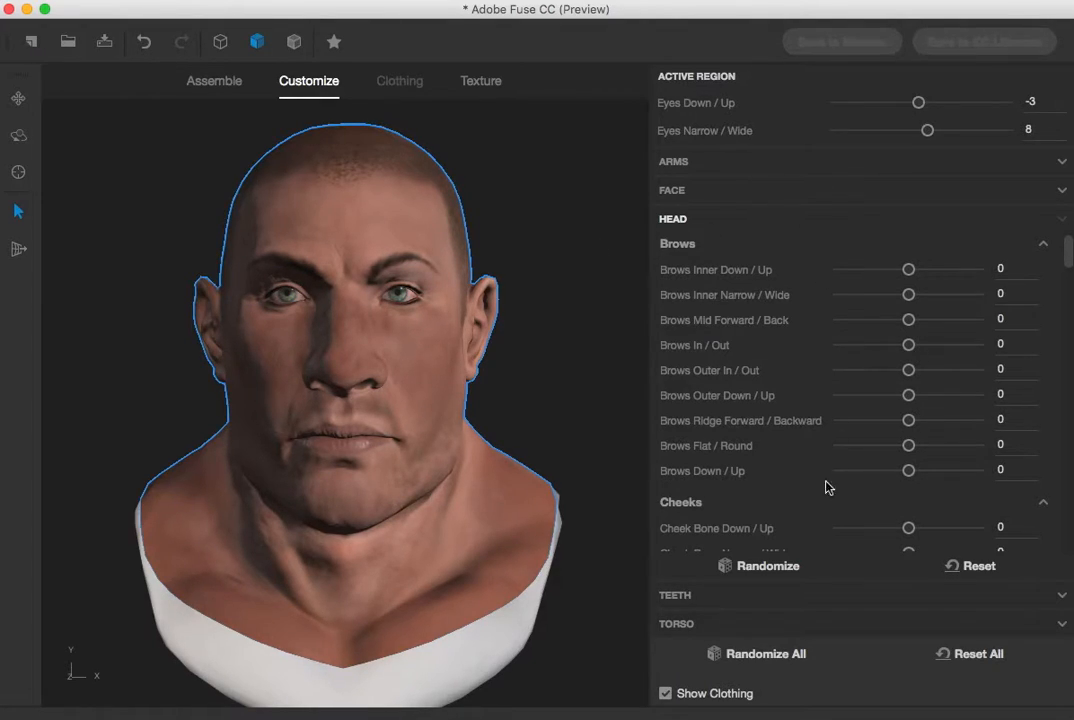
drag(918, 102, 906, 132)
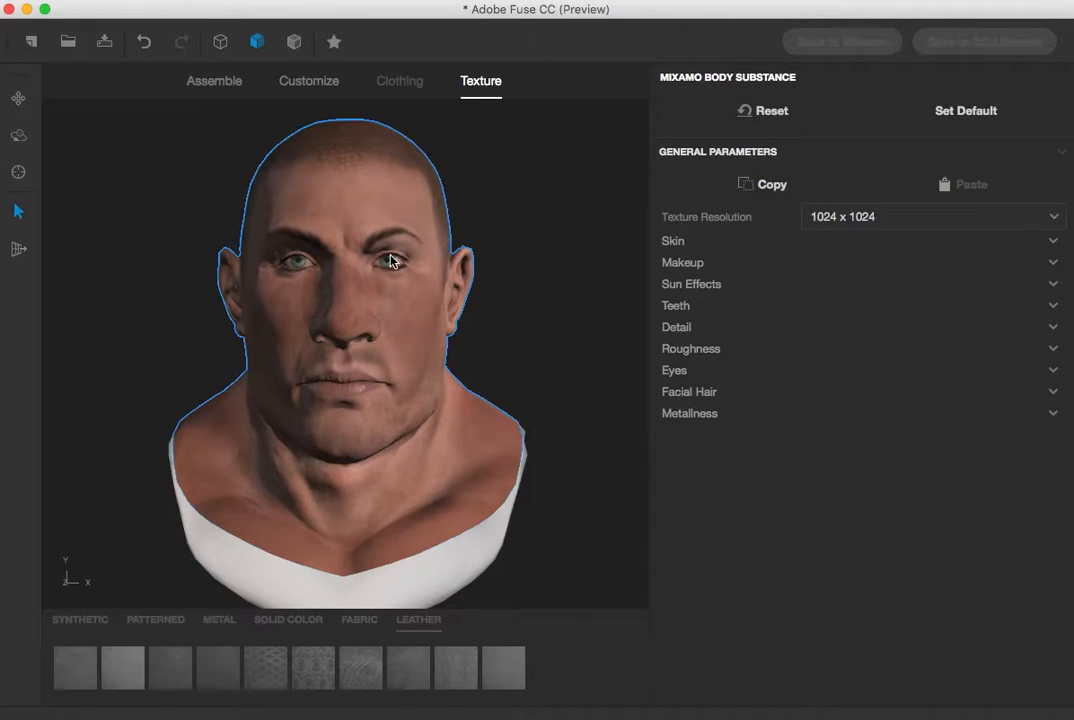
Browse the Eyes texture parameters
click(673, 370)
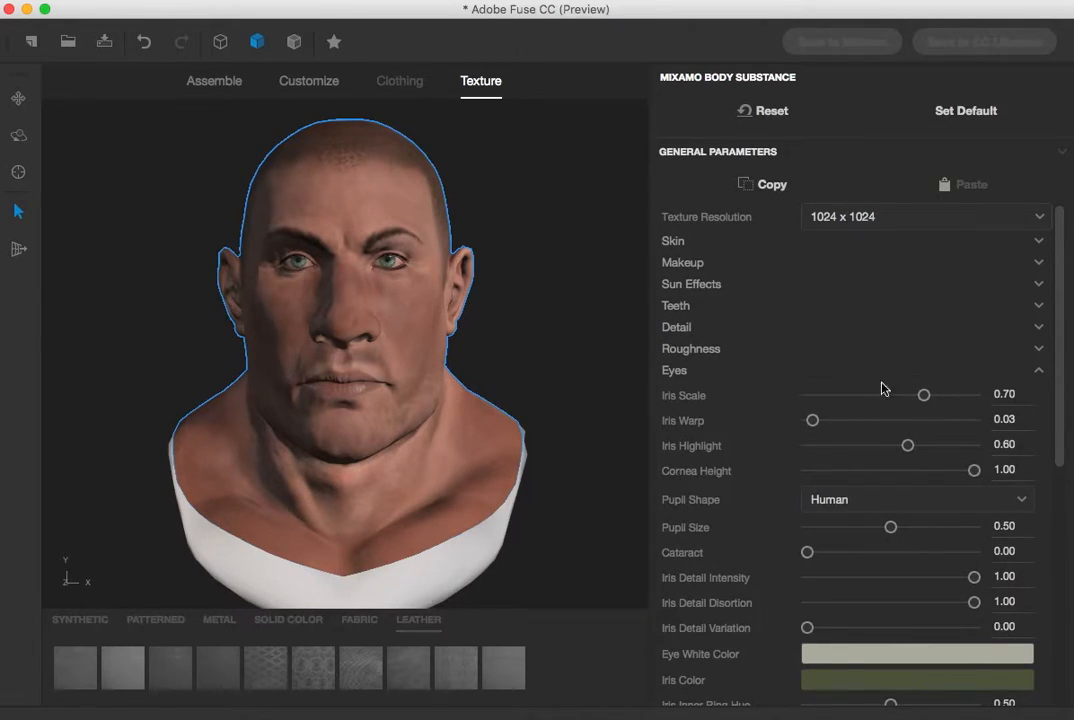
scroll(375, 262, down, 2)
scroll(375, 265, up, 5)
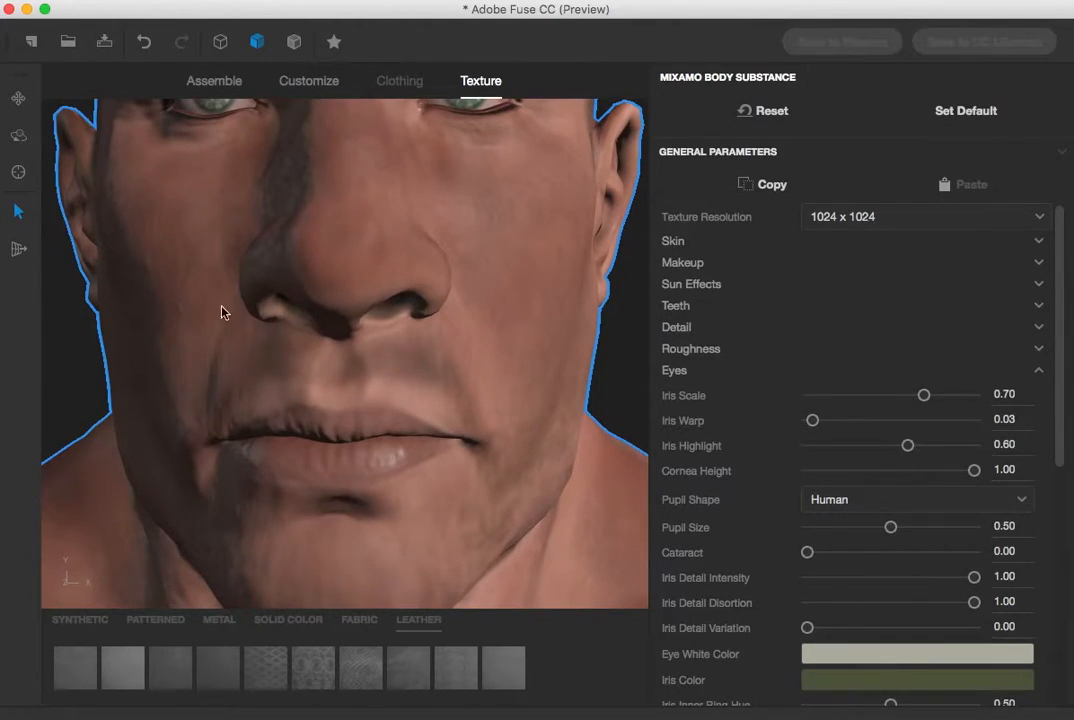
click(62, 487)
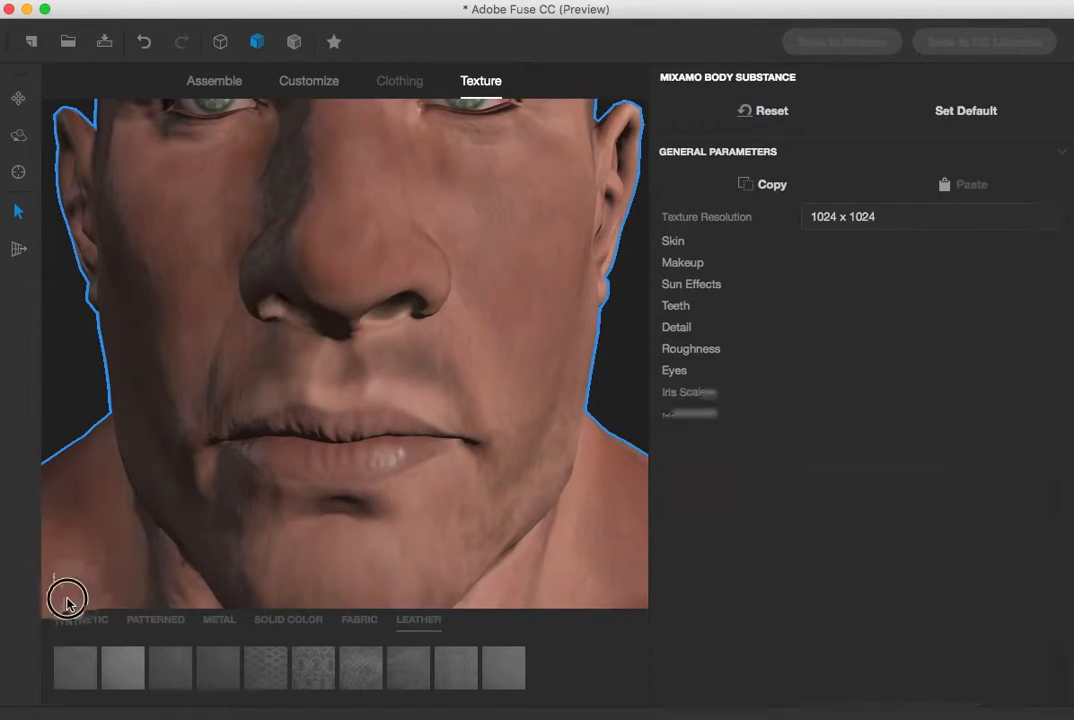
Set the Iris Color to a dark blue of Red 12, Green 40, Blue 82
click(17, 100)
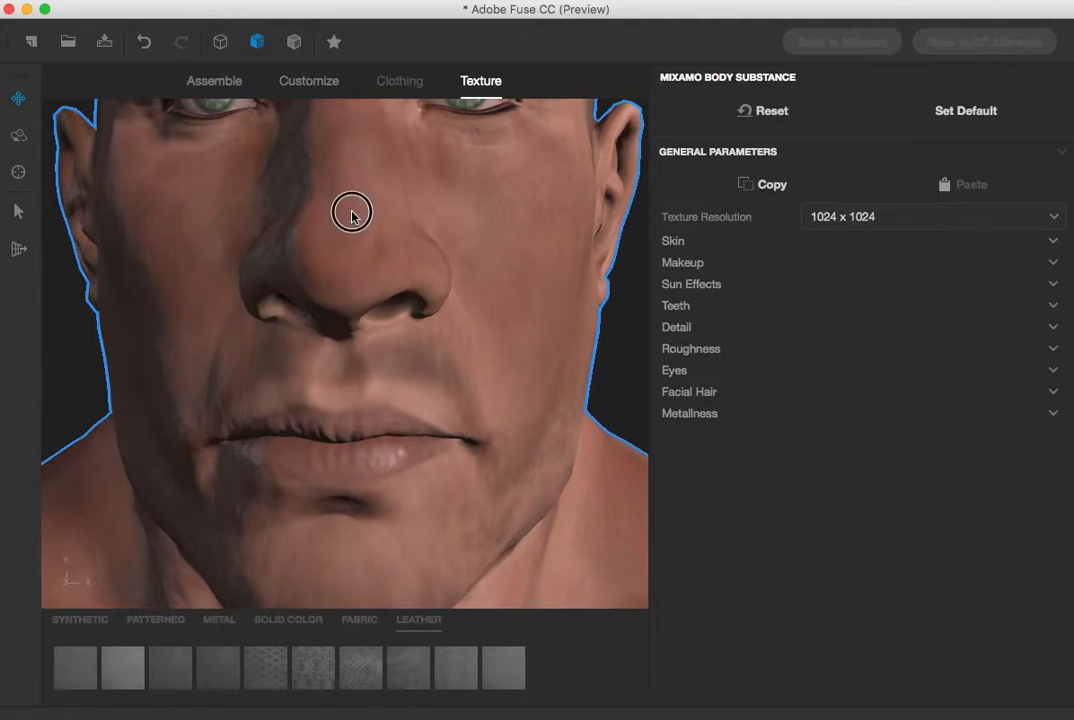
click(218, 240)
drag(75, 342, 89, 472)
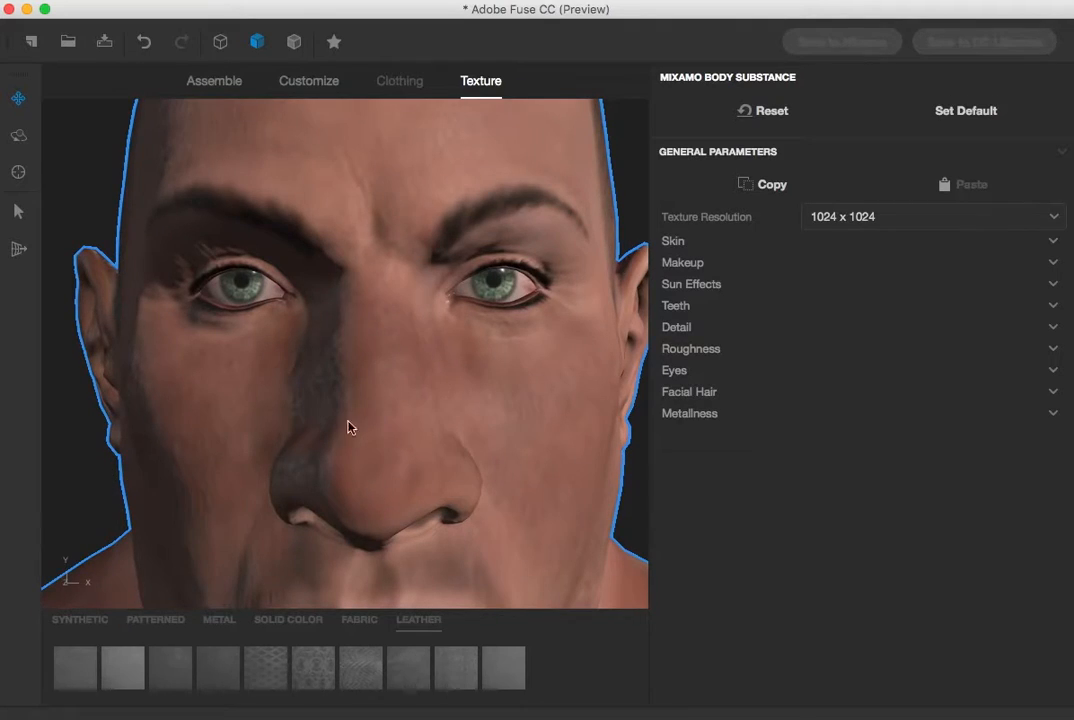
click(674, 371)
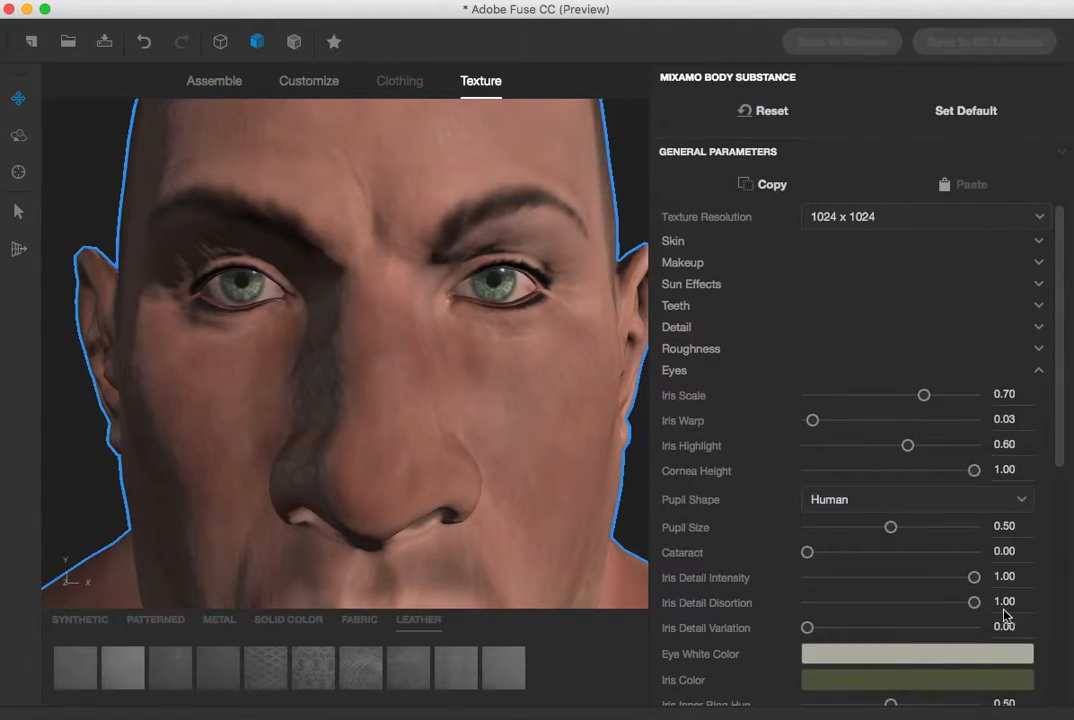
scroll(1006, 617, down, 5)
scroll(1004, 616, up, 4)
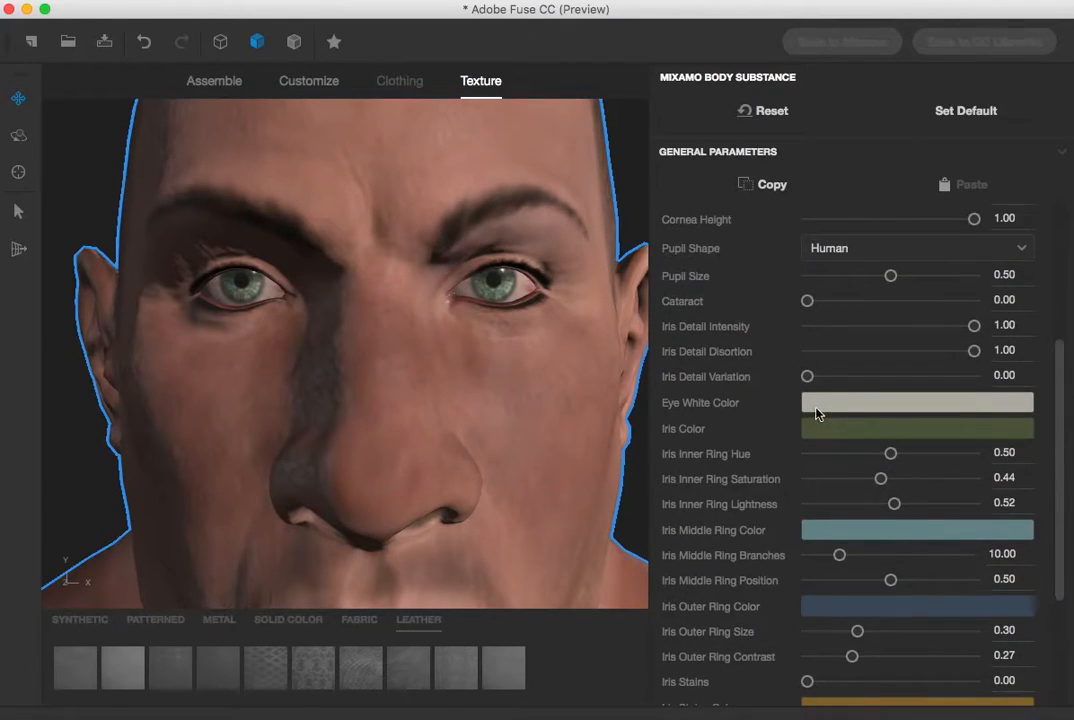
click(827, 428)
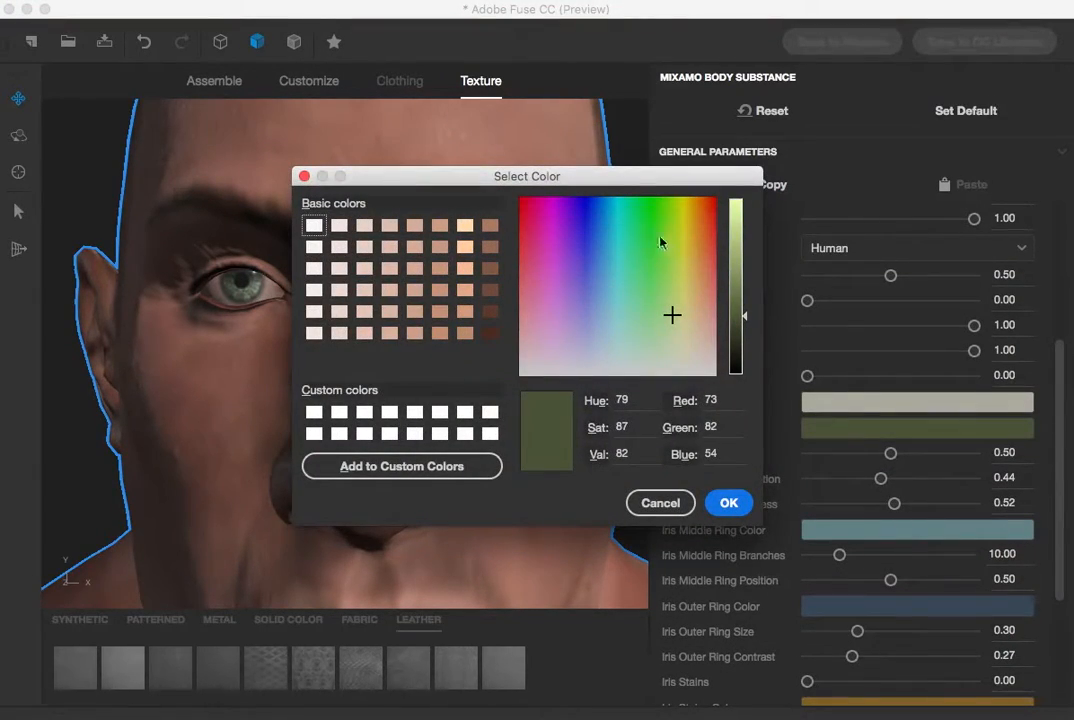
click(598, 224)
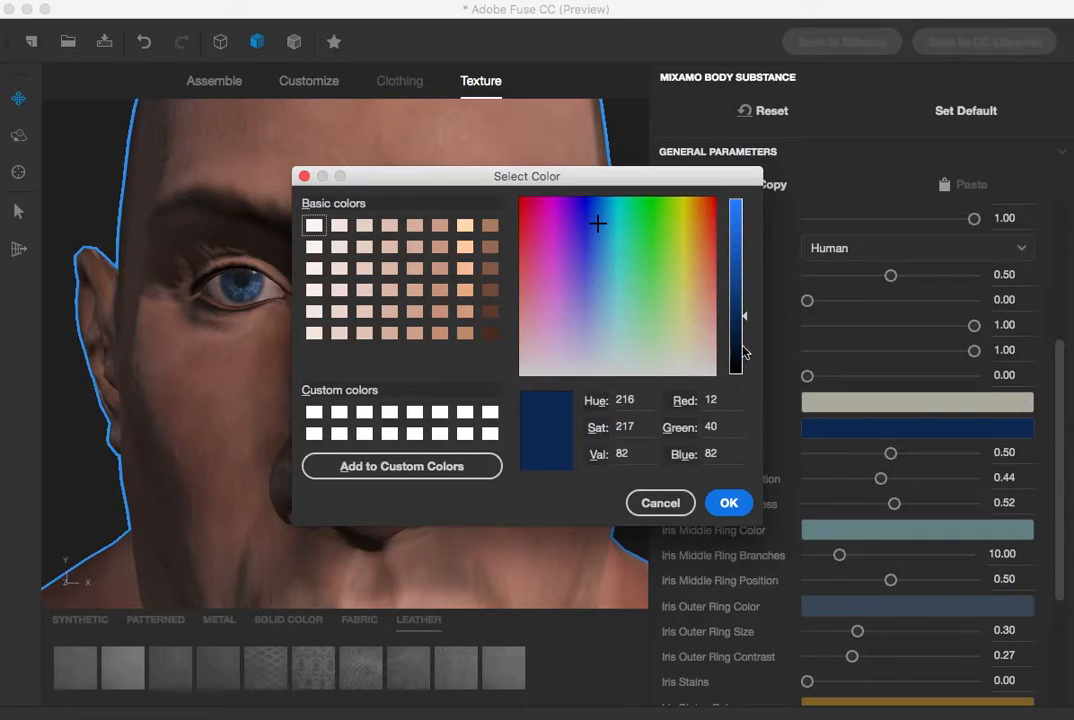
click(729, 503)
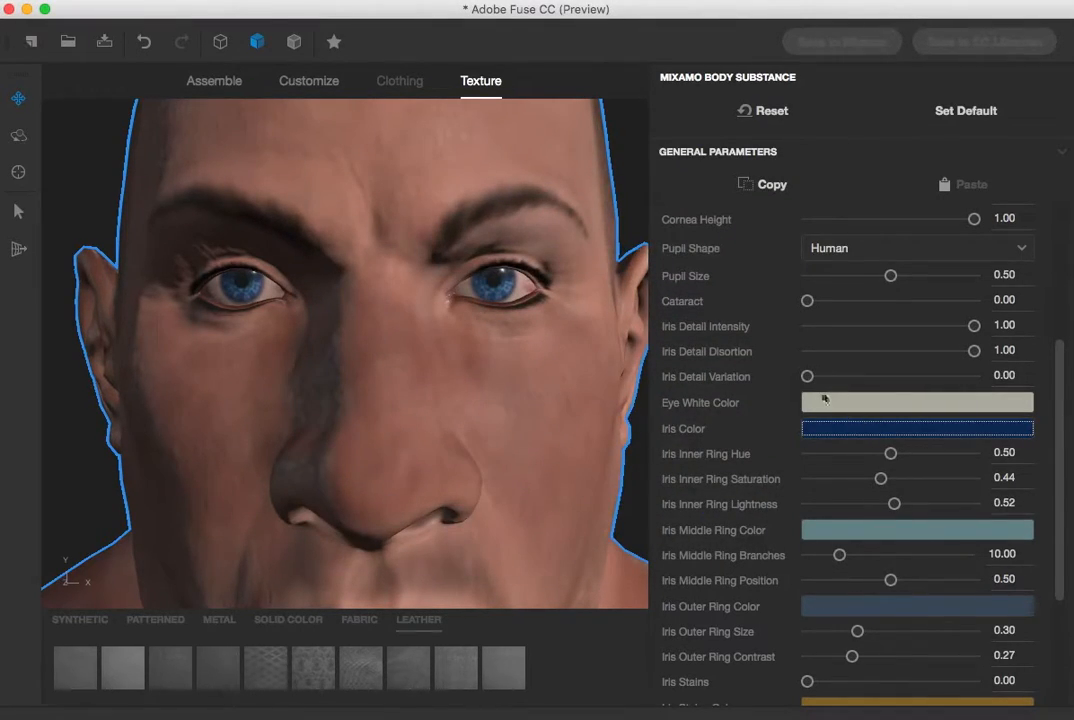
Lighten the Eye White Color to Red 221, Green 219, Blue 202
click(822, 404)
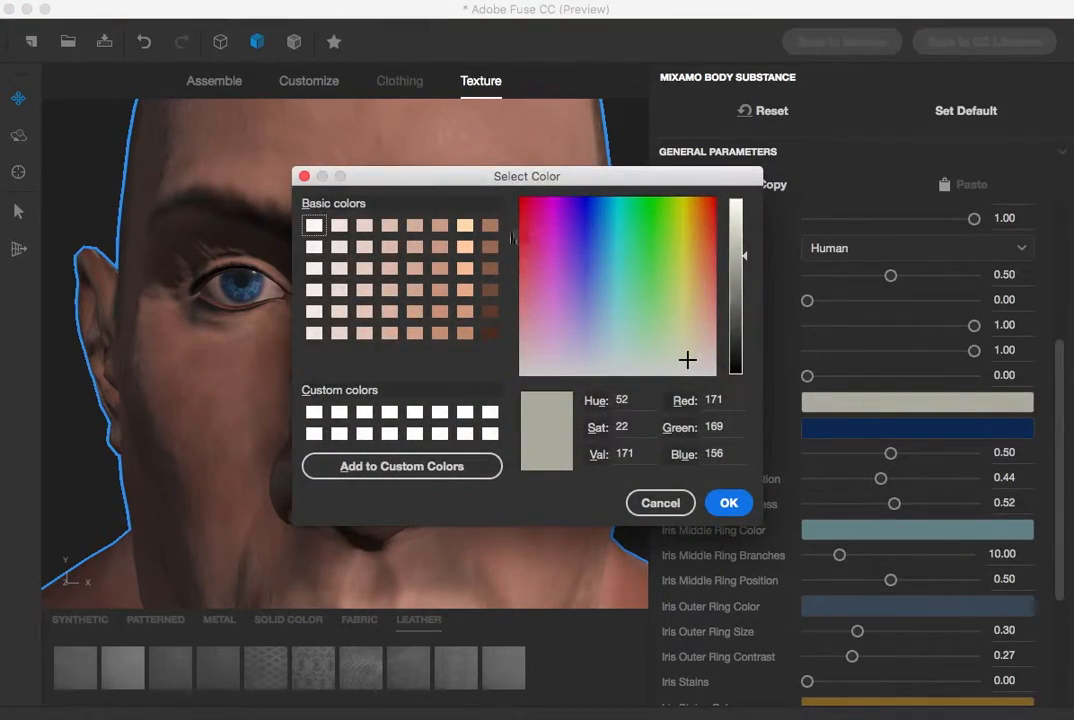
drag(756, 265, 738, 217)
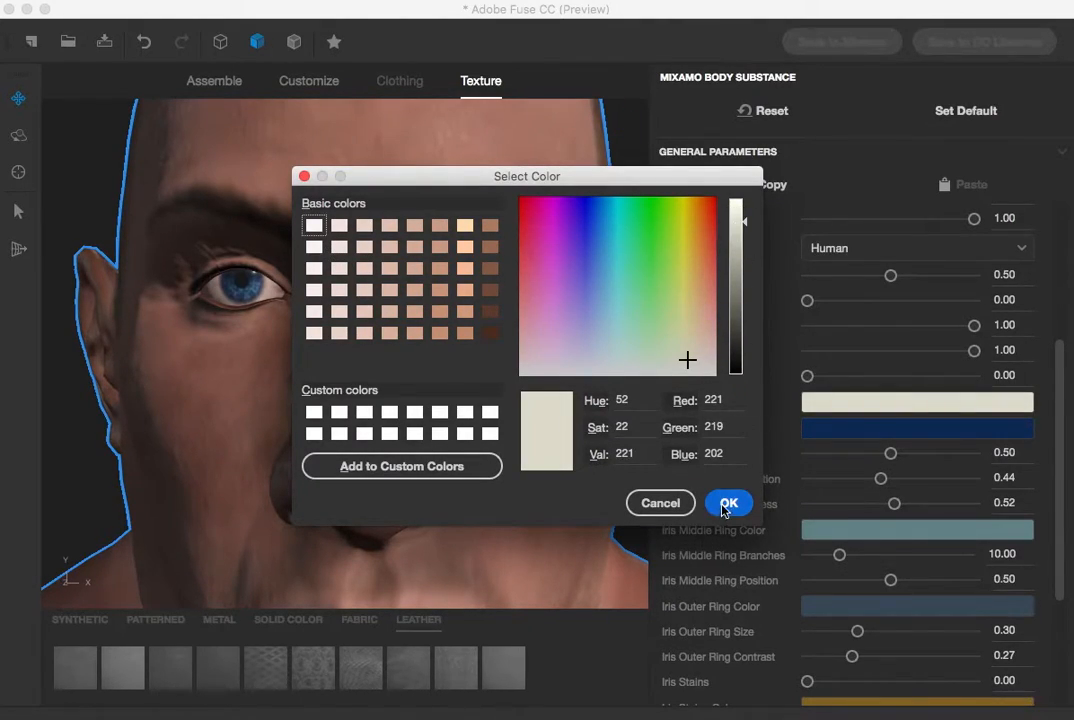
click(728, 504)
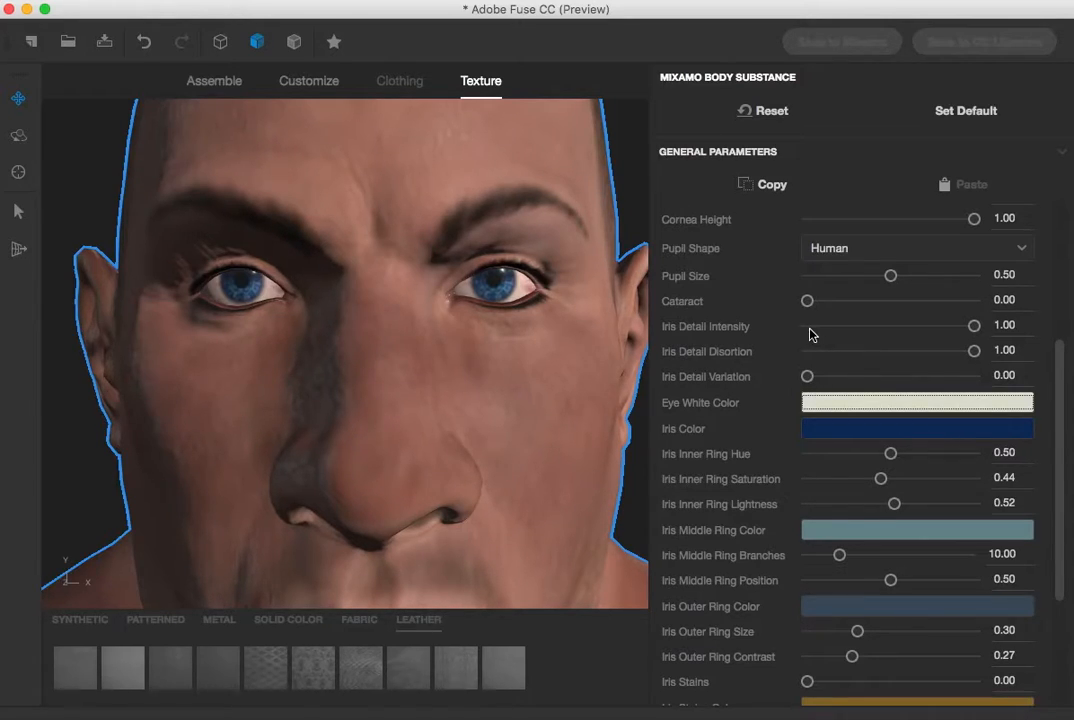
Try the Feline pupil shape and switch back to Human
click(904, 252)
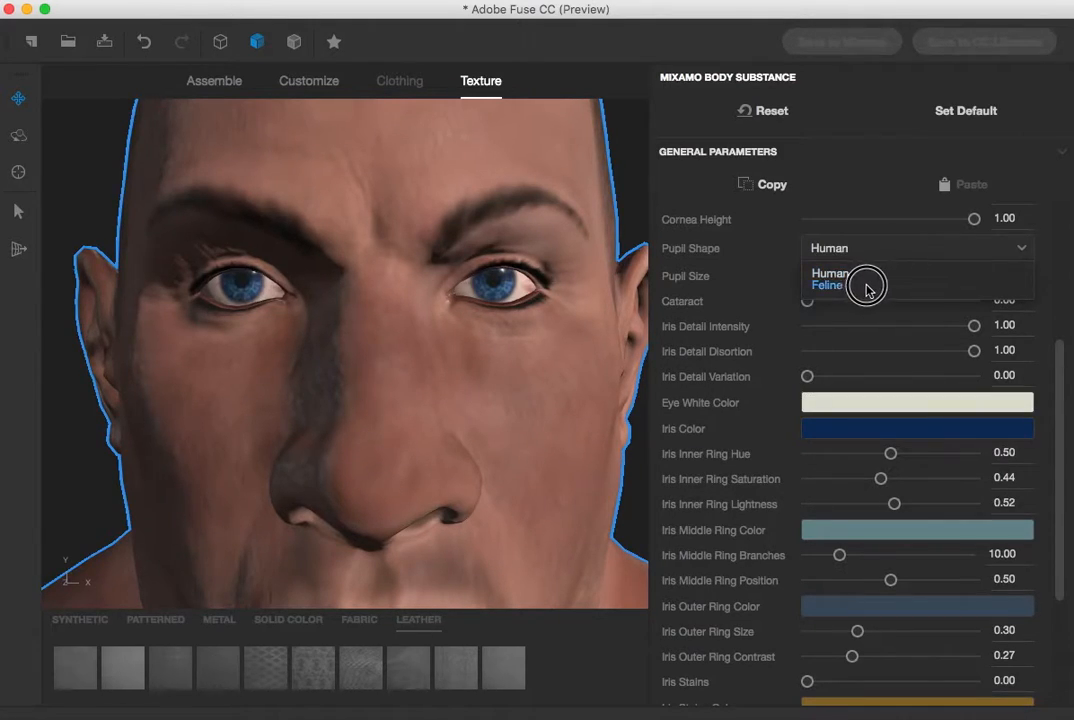
click(867, 285)
click(868, 250)
click(858, 274)
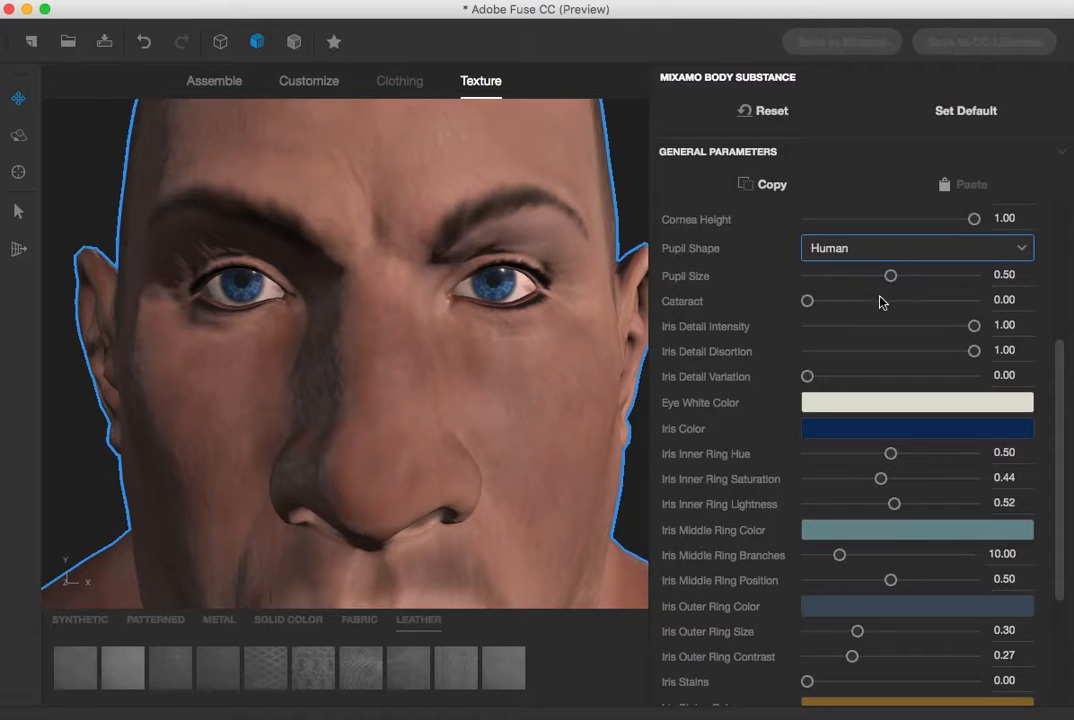
Set the eyes' Pupil Size to 0.75
drag(891, 277, 953, 279)
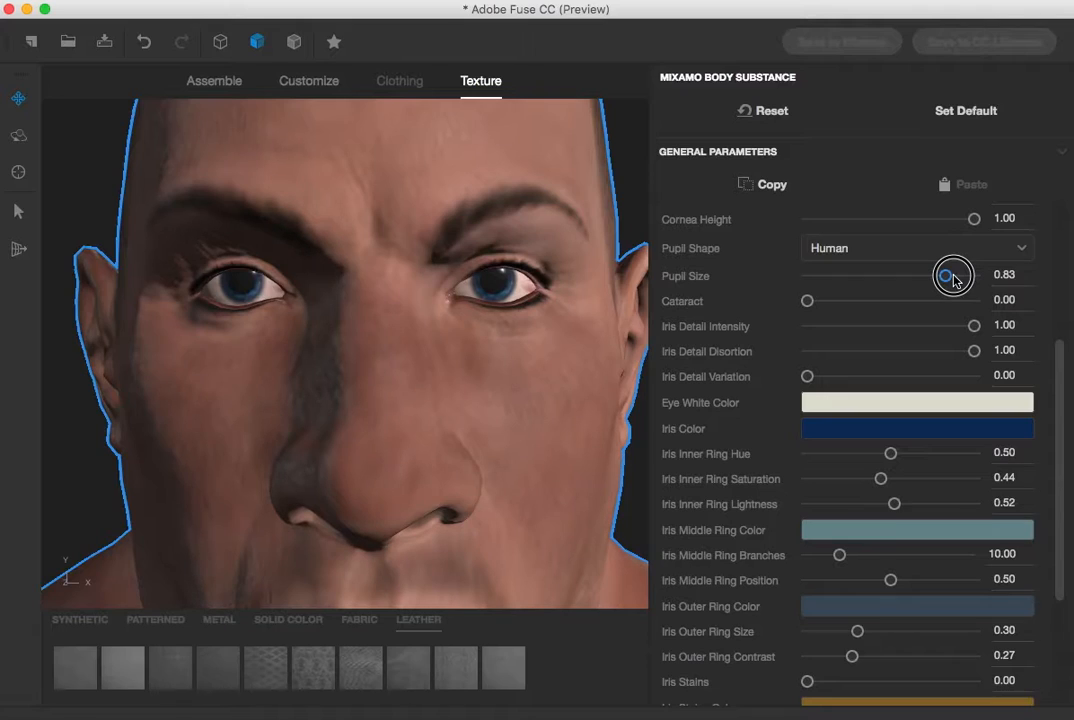
drag(953, 279, 787, 284)
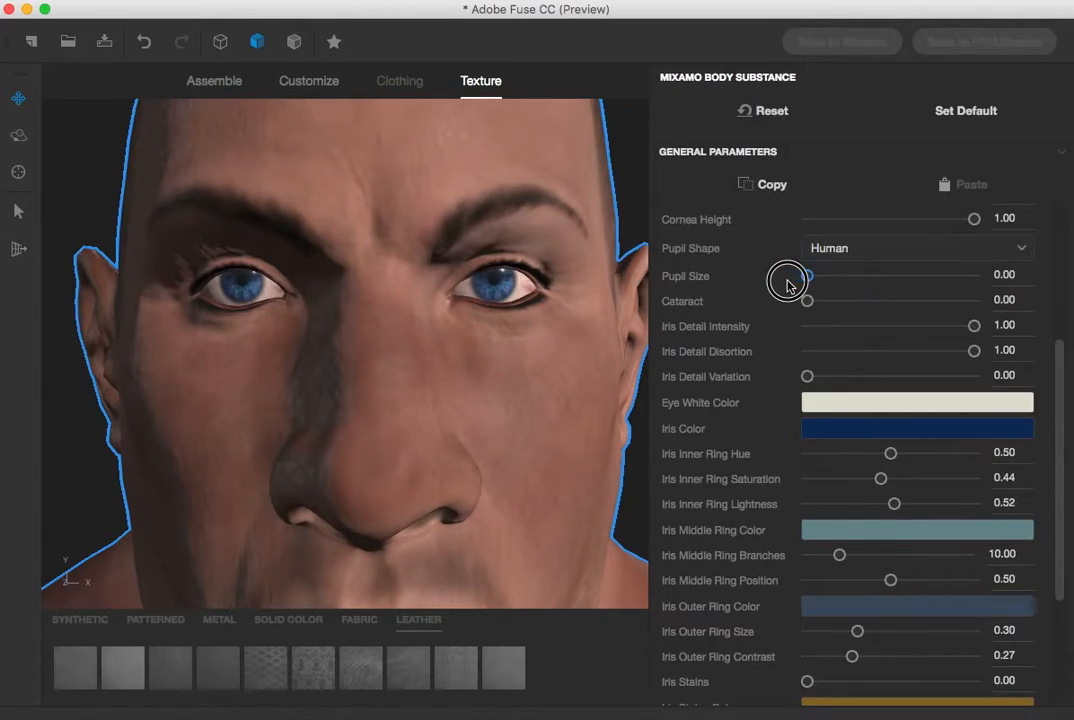
drag(787, 284, 933, 275)
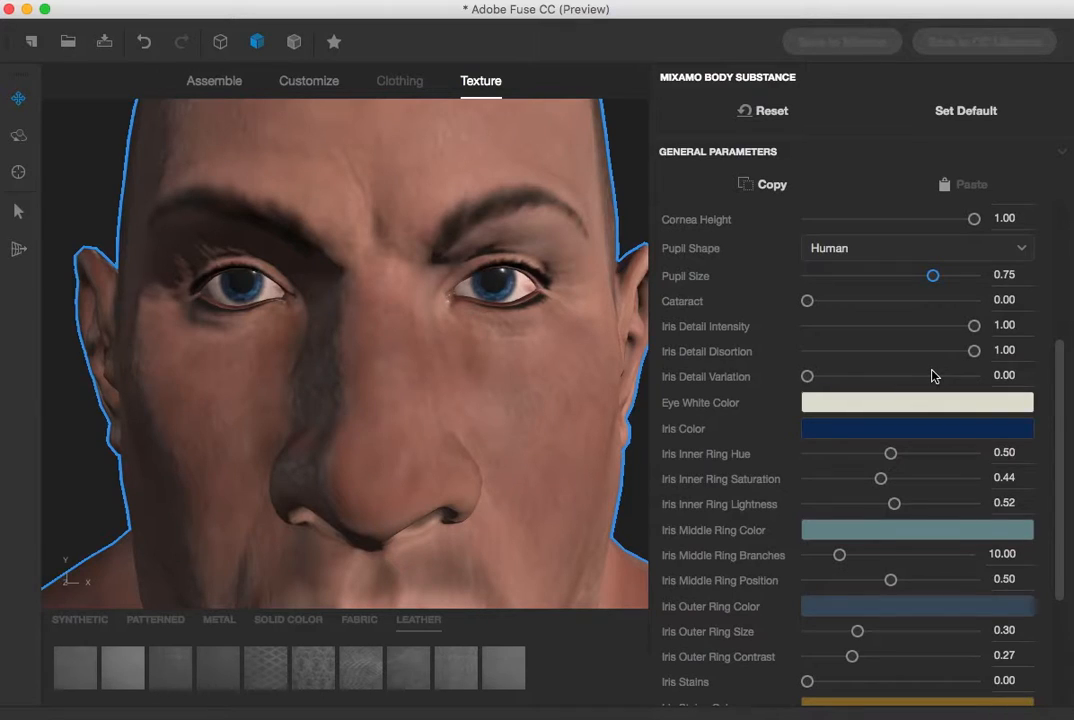
Lower the Veins amount in the eye texture to 0.29
scroll(932, 376, down, 1)
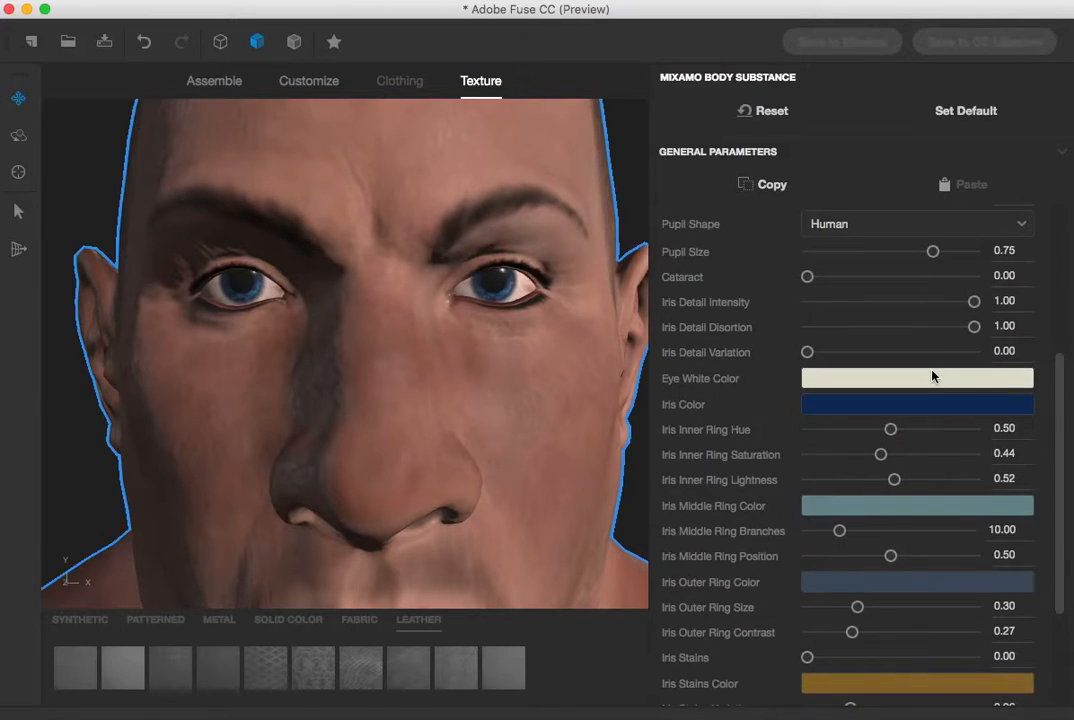
scroll(932, 376, down, 1)
scroll(932, 376, down, 5)
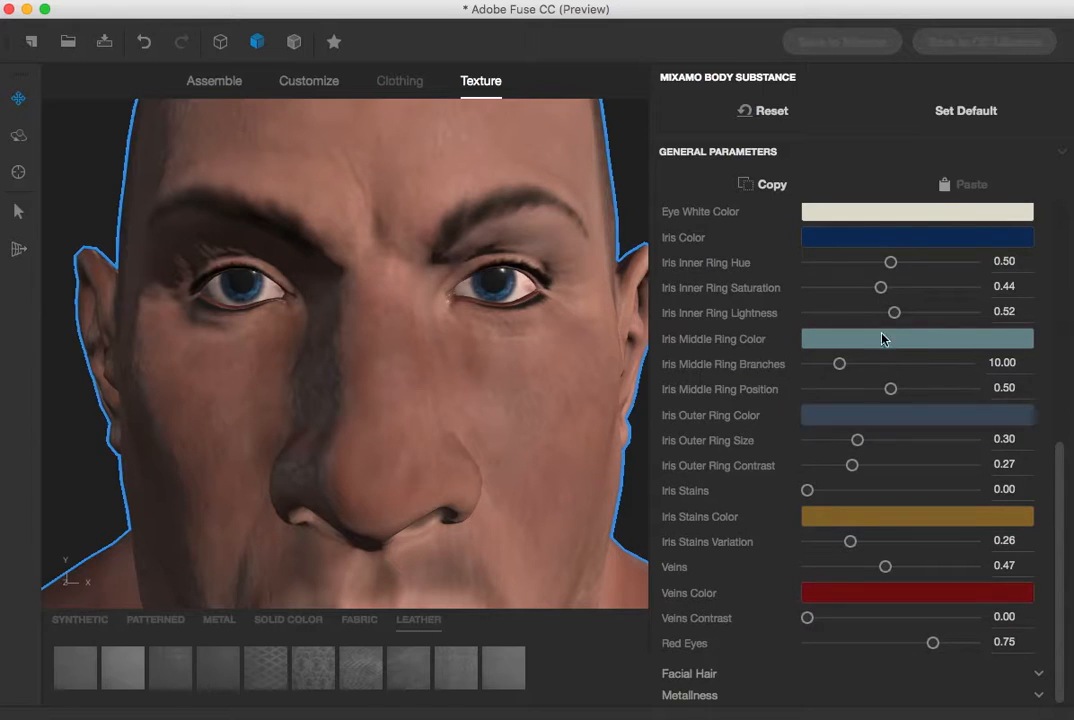
drag(884, 565, 856, 570)
Set the Iris Stains Color to a bright green
click(843, 522)
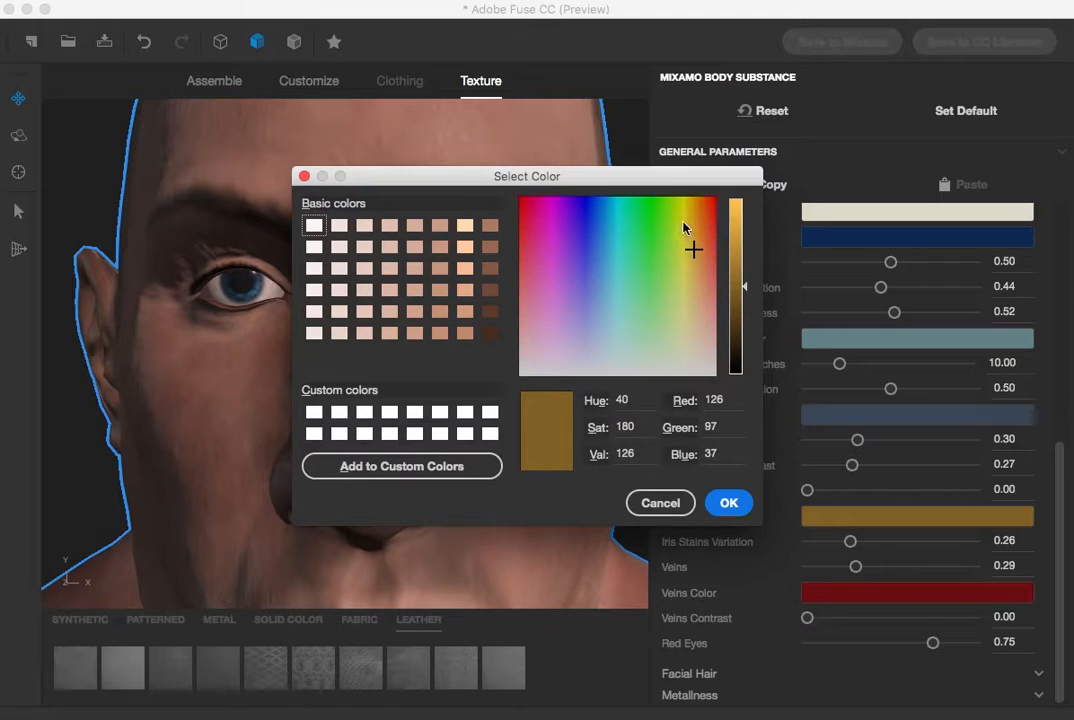
click(654, 208)
click(729, 502)
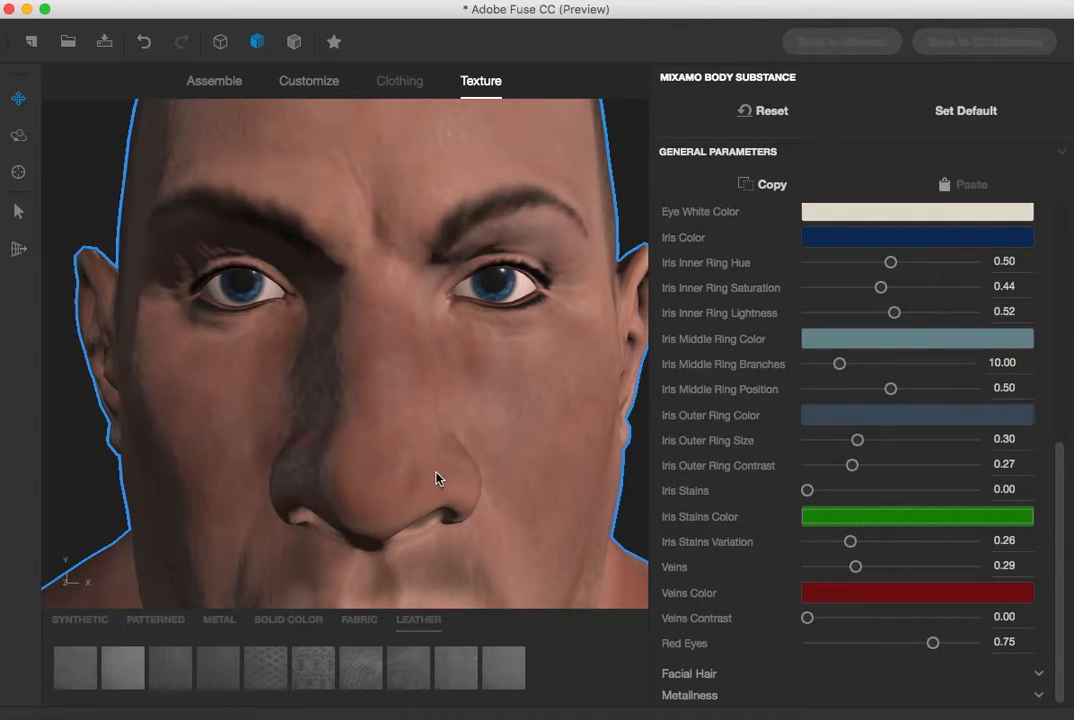
Open the Facial Hair settings, try the Beard 1 style and switch back to Beard 5
click(269, 420)
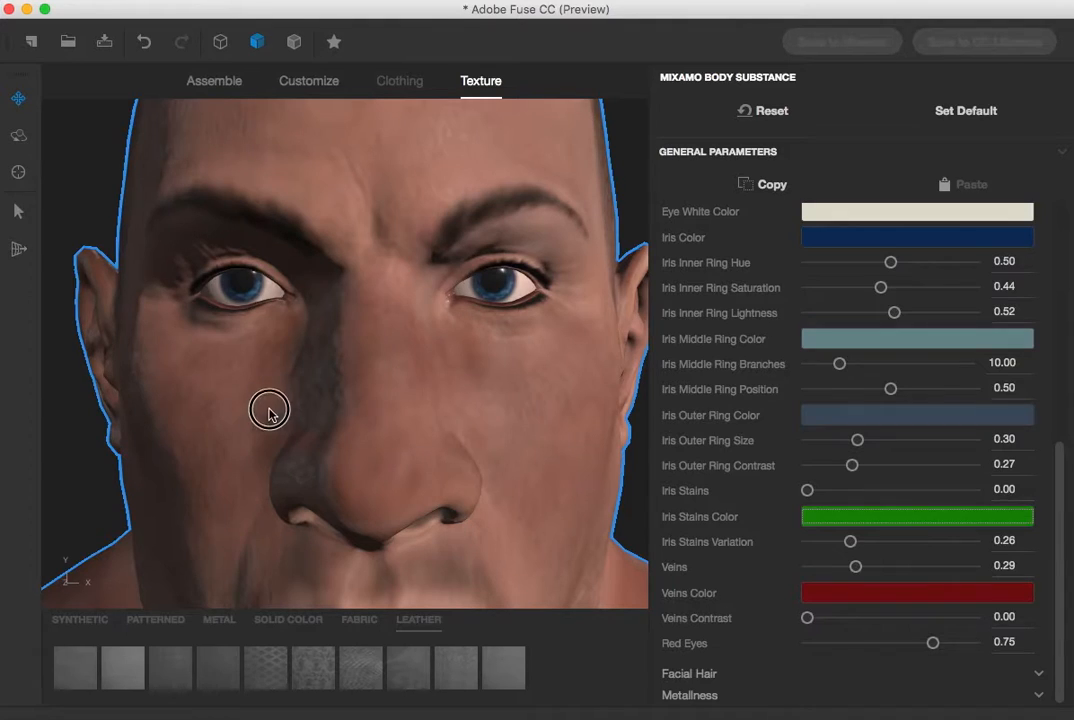
drag(86, 186, 105, 1)
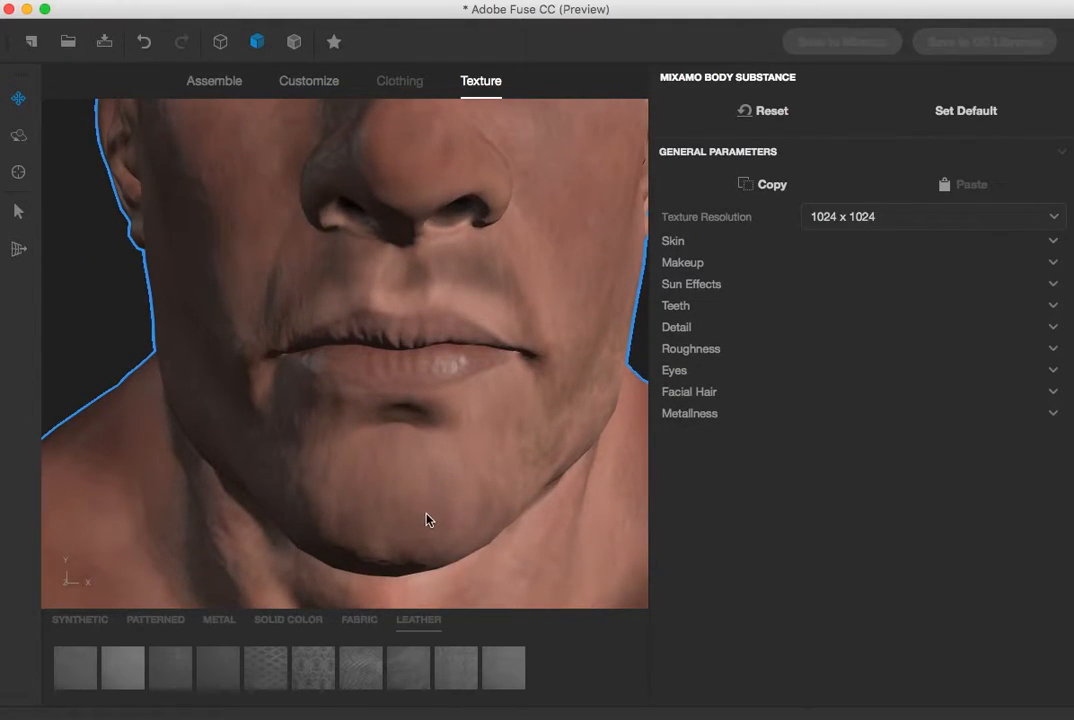
click(719, 391)
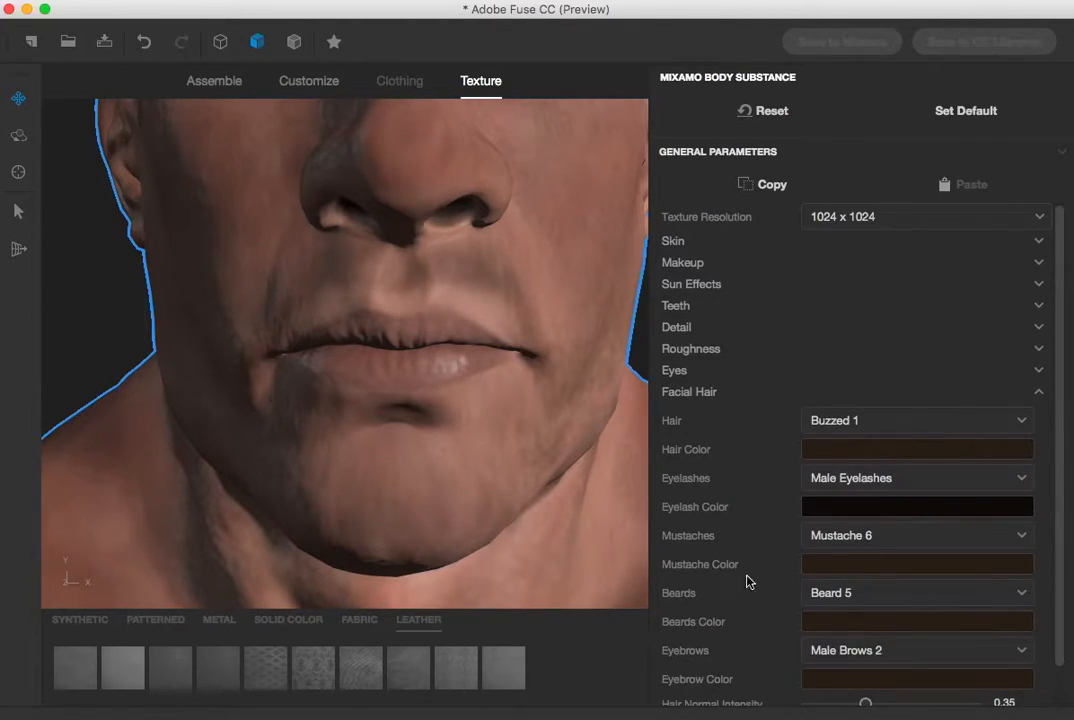
scroll(767, 583, down, 1)
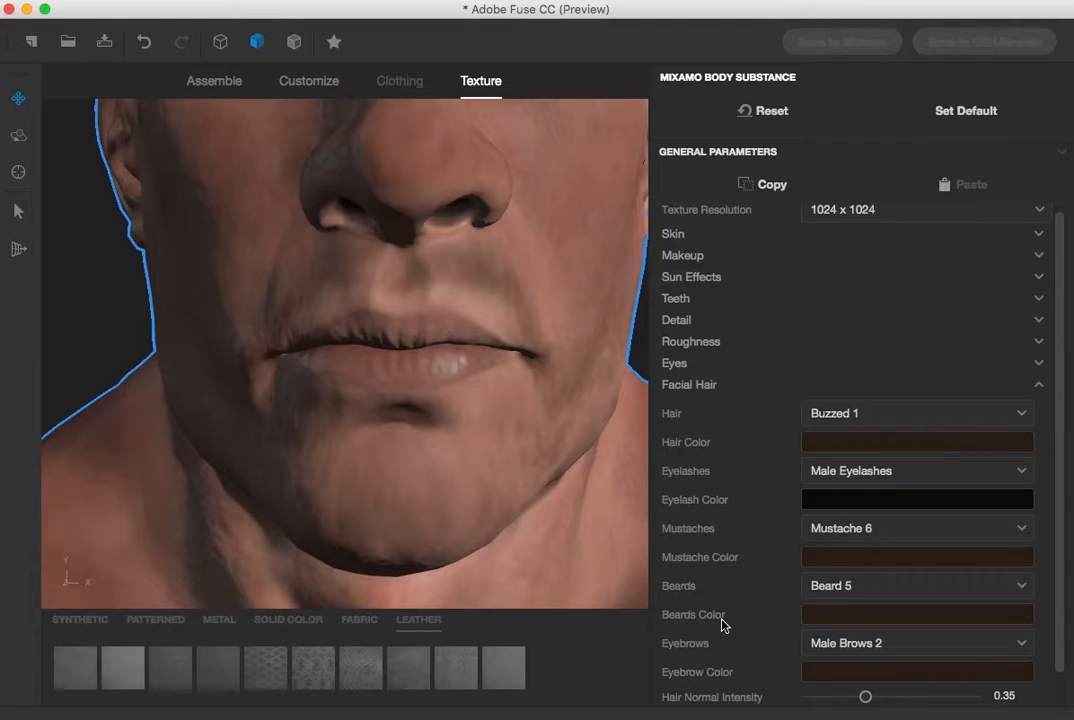
click(895, 586)
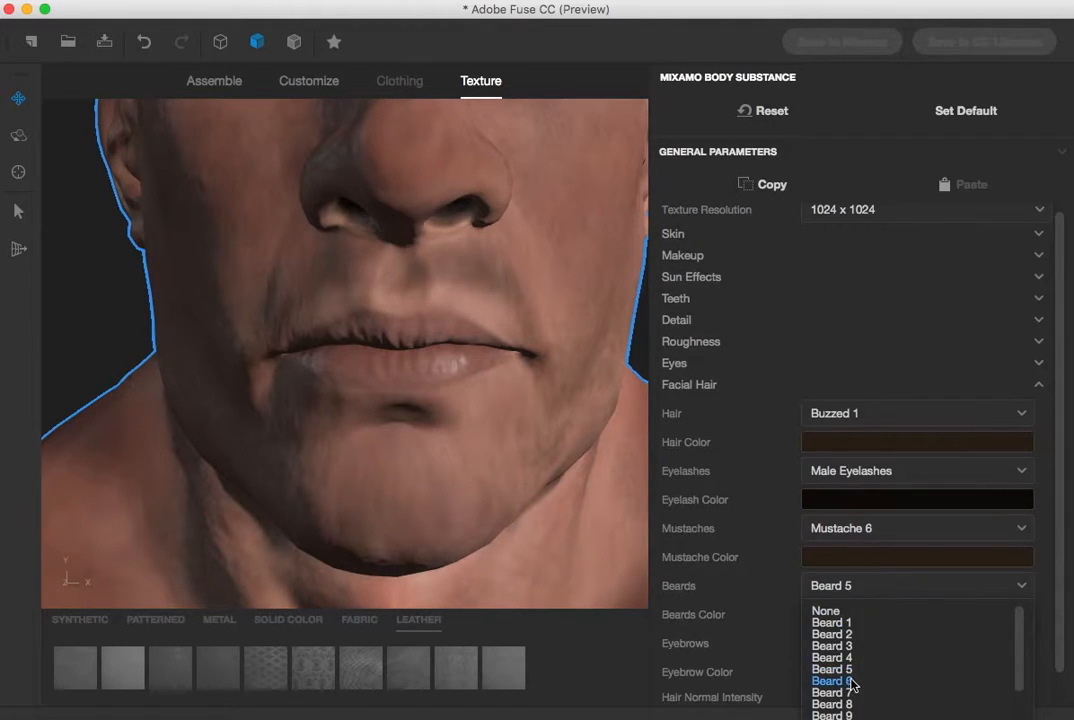
click(835, 624)
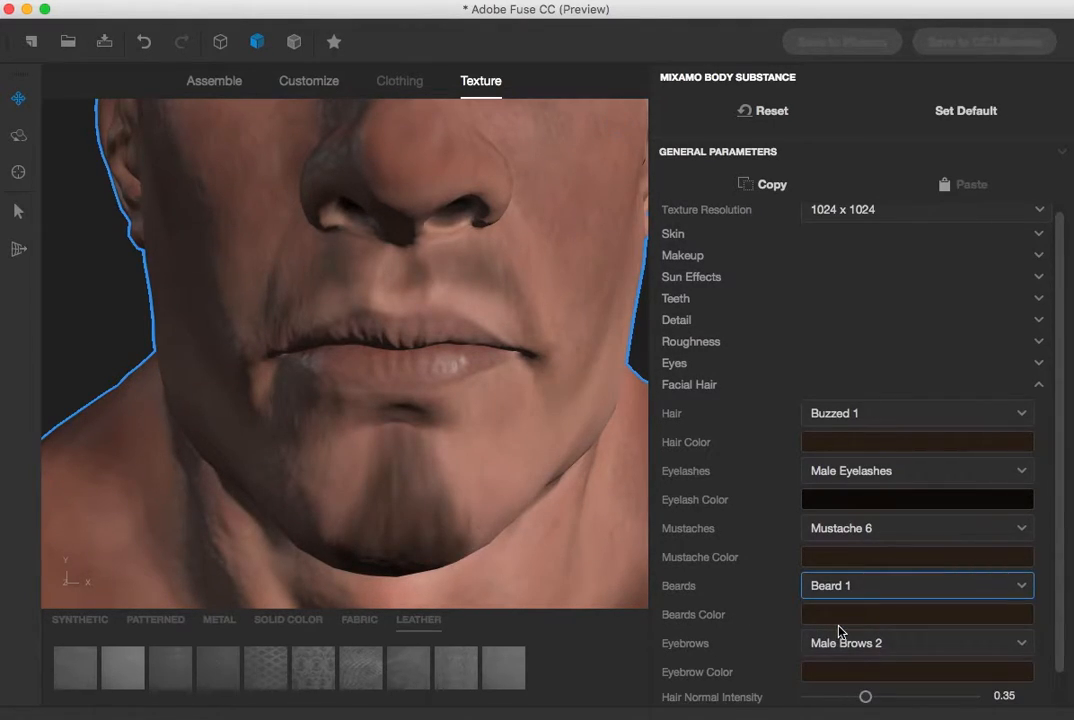
scroll(1060, 586, up, 1)
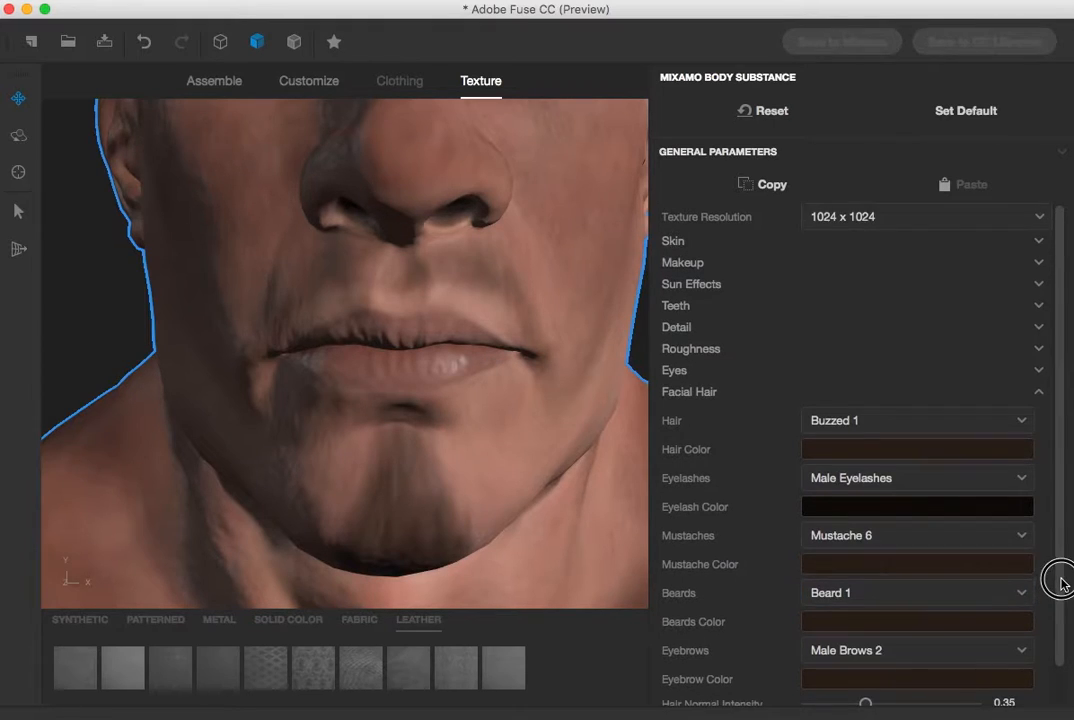
scroll(1058, 615, down, 3)
click(1021, 556)
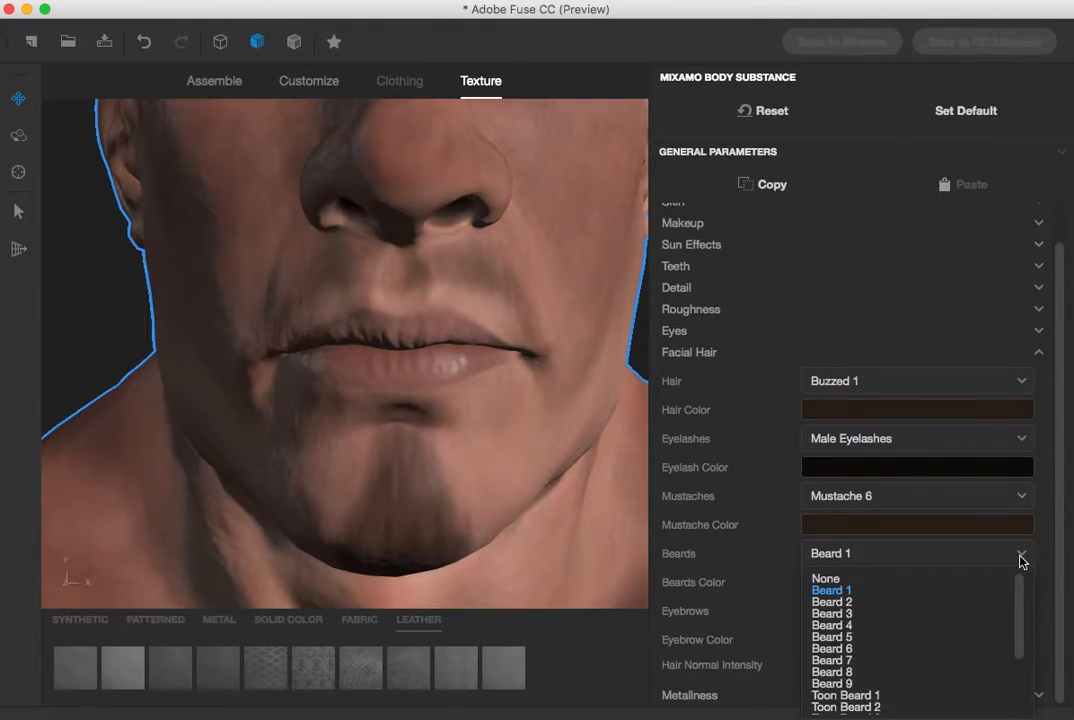
click(845, 636)
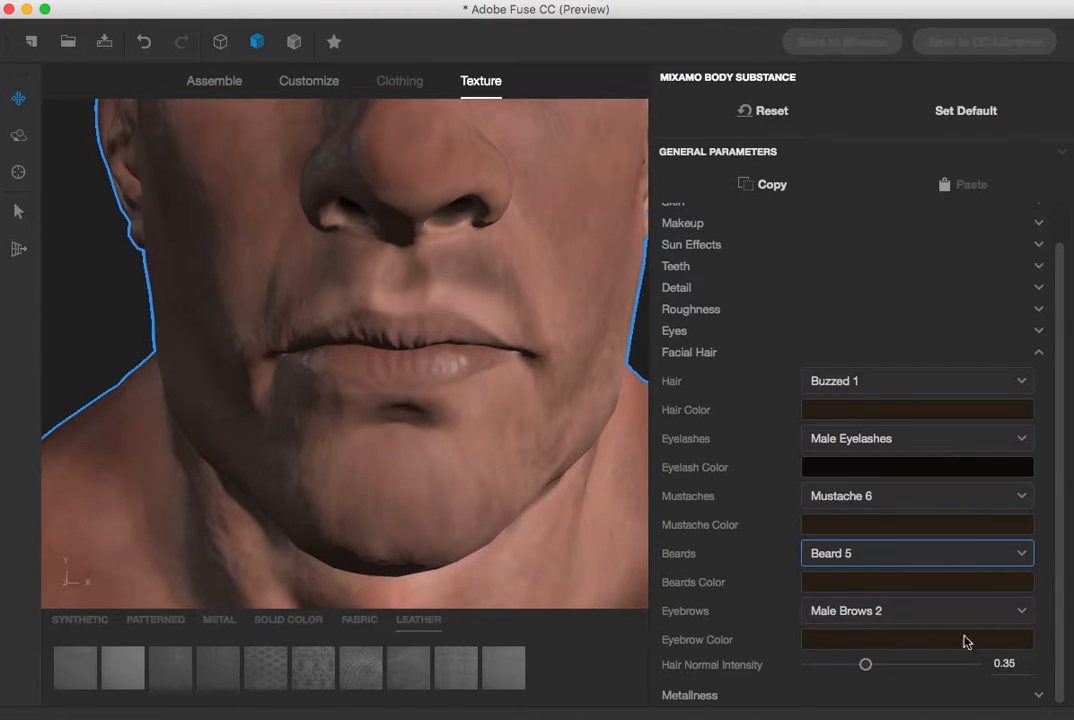
Raise the Hair Normal Intensity to 0.87 and change the beard to Beard 8
drag(866, 665, 953, 664)
click(885, 556)
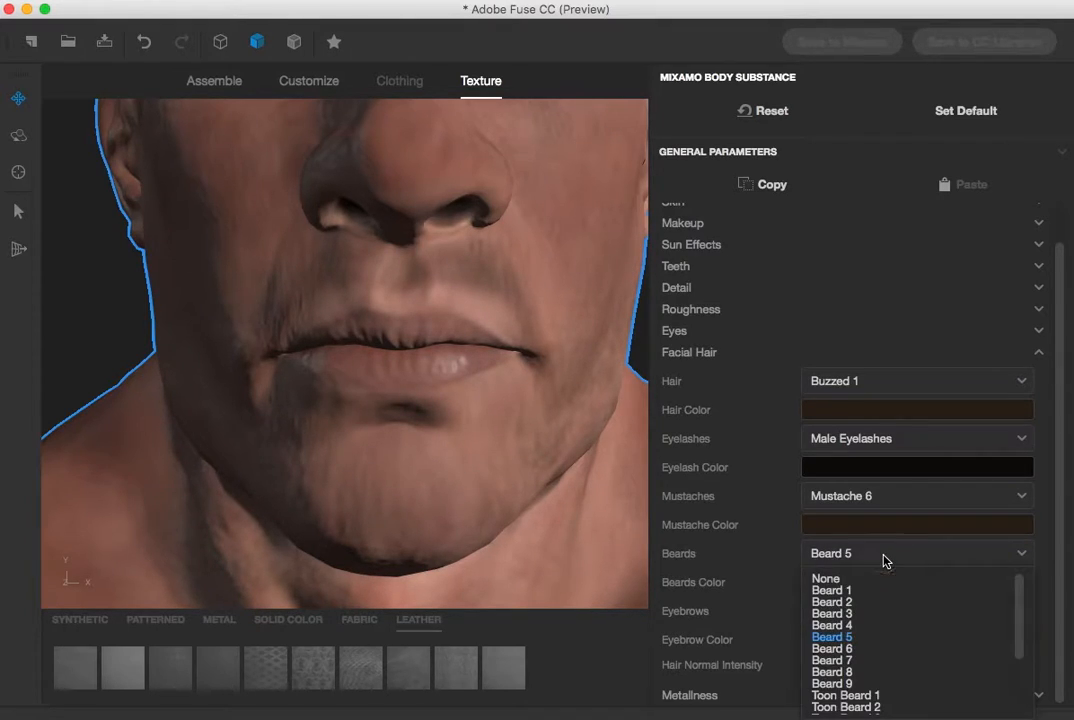
click(835, 672)
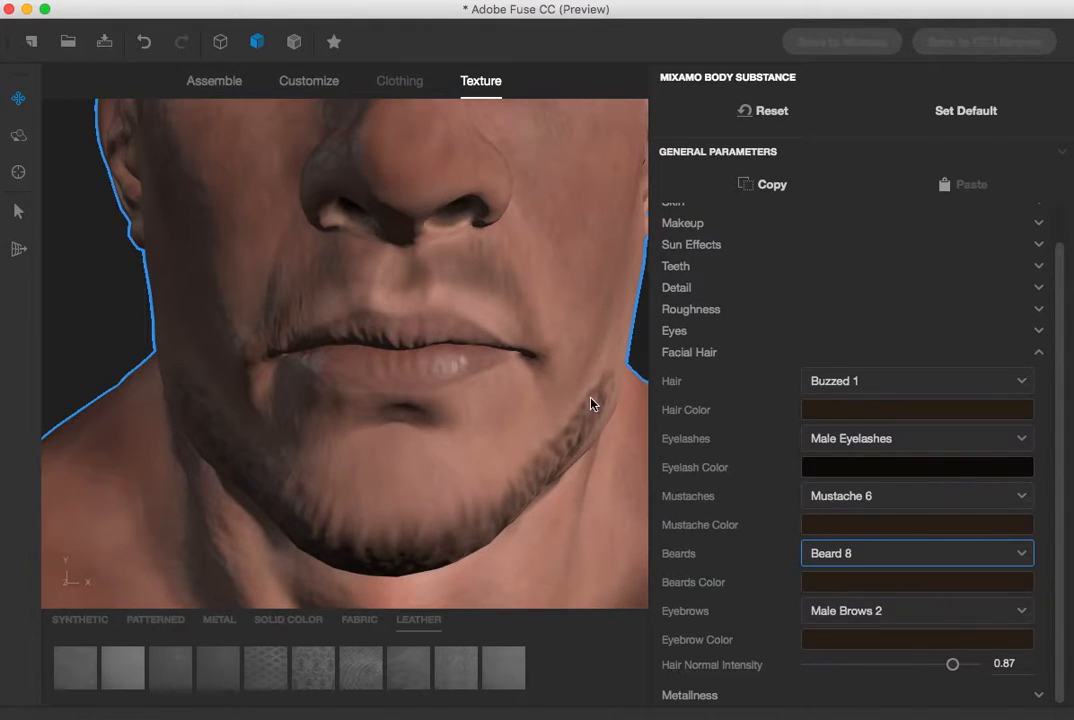
Open the Skin settings and raise the skin Age to 0.74
drag(1057, 568, 1058, 534)
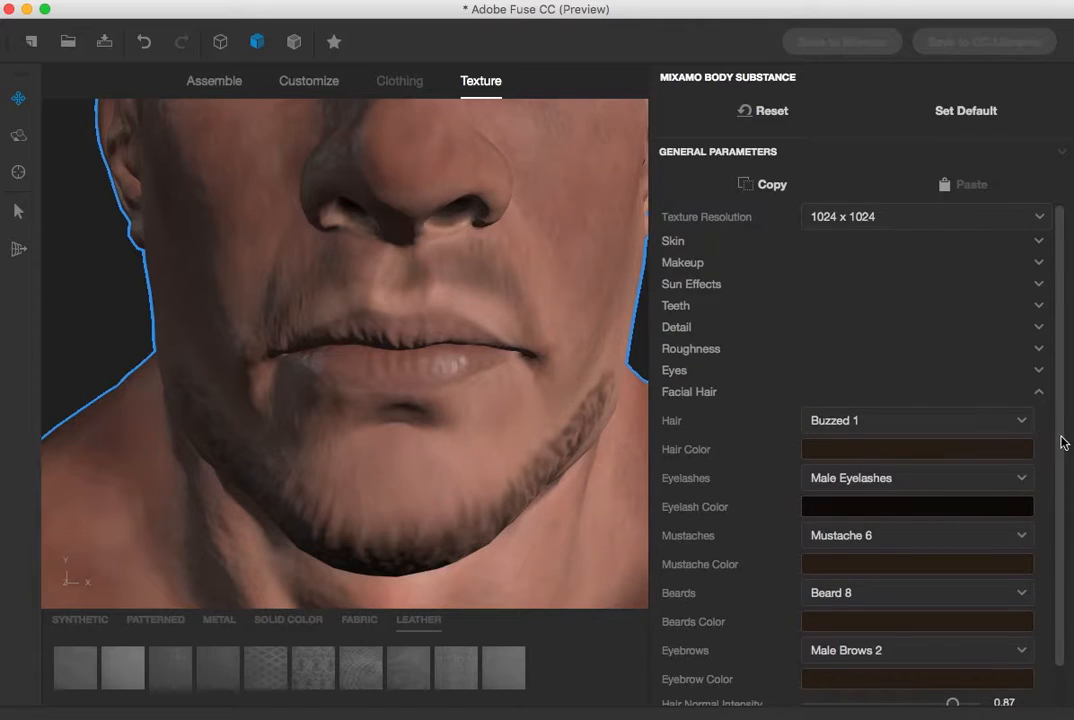
click(1037, 393)
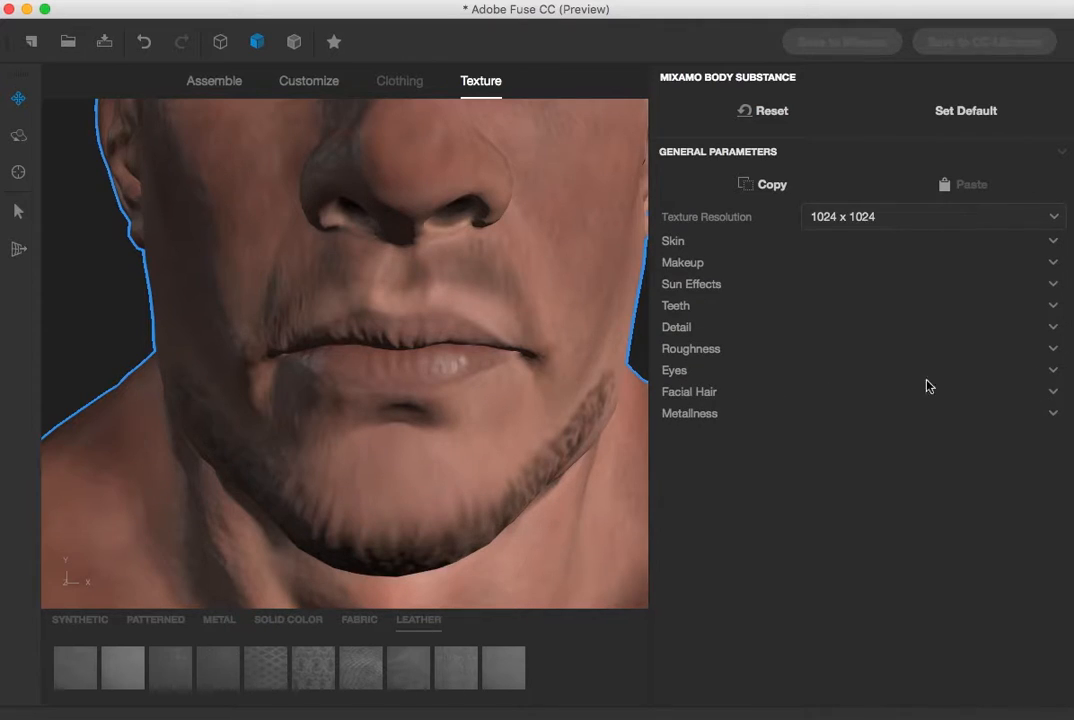
click(680, 306)
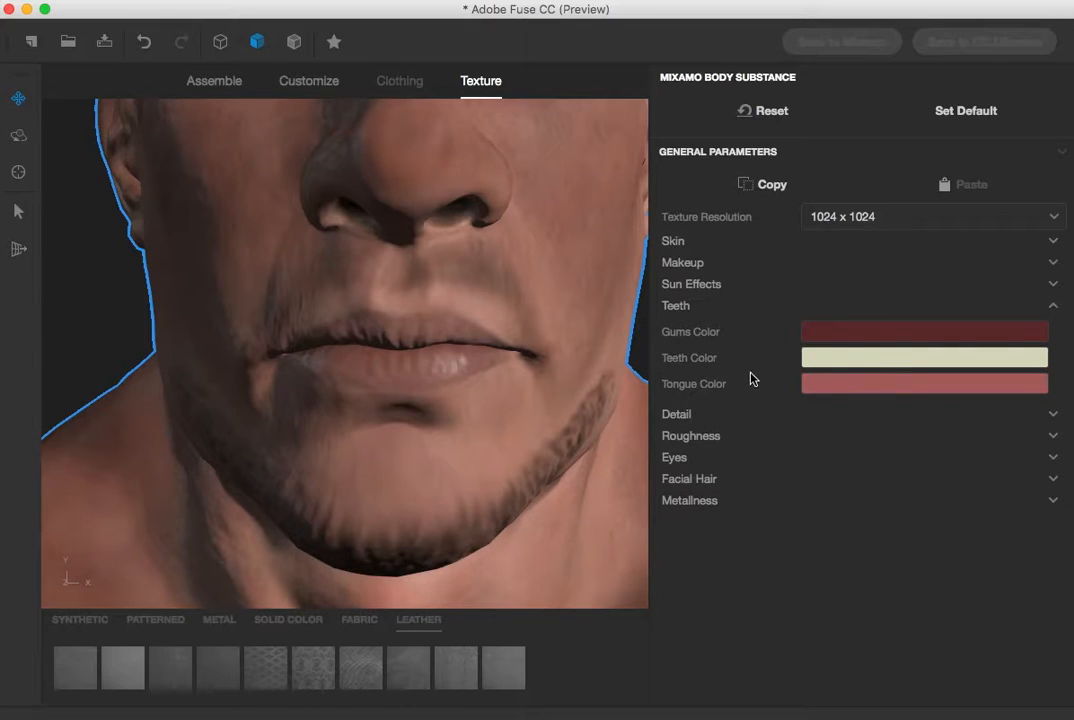
click(680, 241)
drag(808, 266, 940, 266)
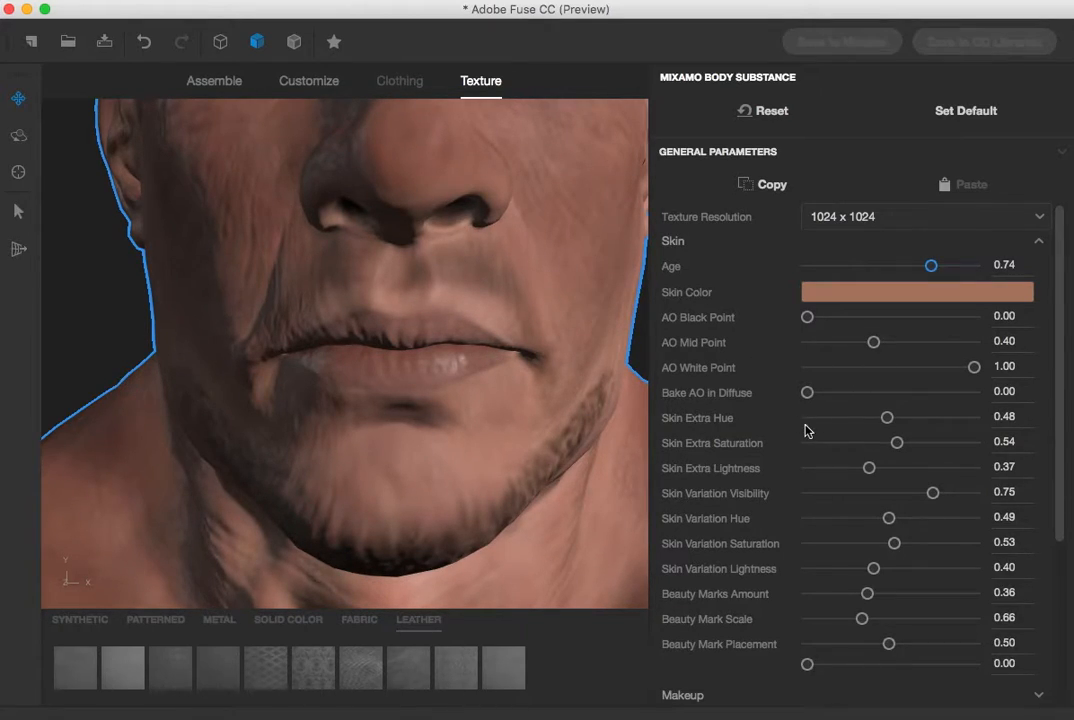
Open the Sun Effects settings and raise the Sun Tan Visibility to 0.82
scroll(840, 572, down, 2)
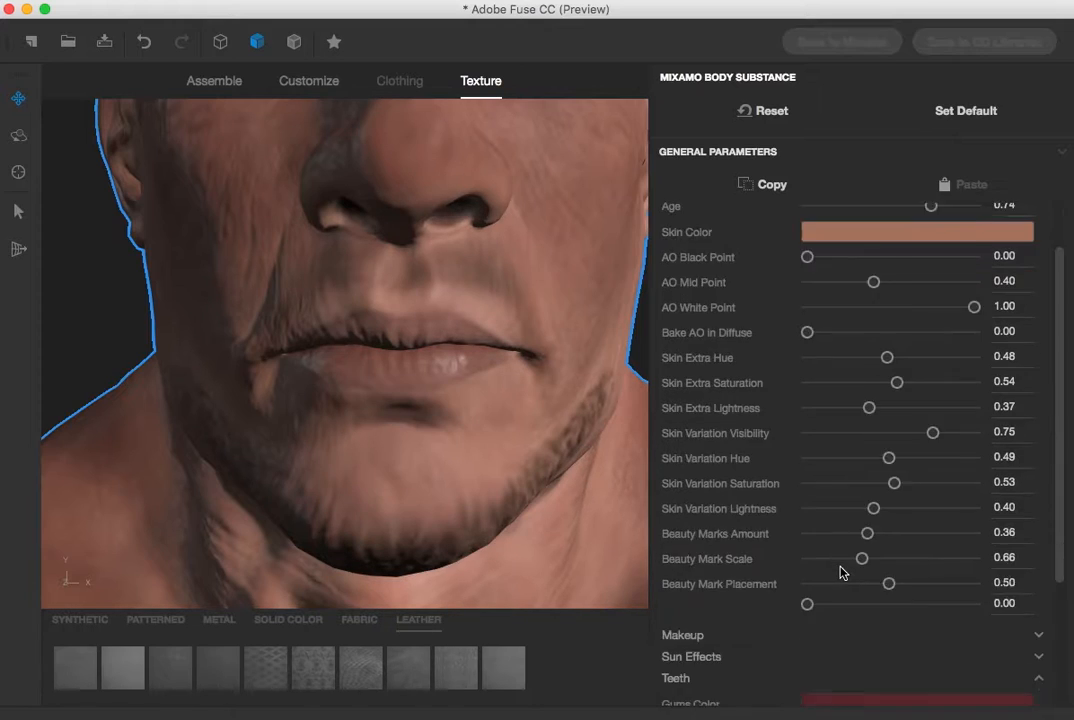
scroll(840, 572, down, 3)
scroll(840, 572, down, 2)
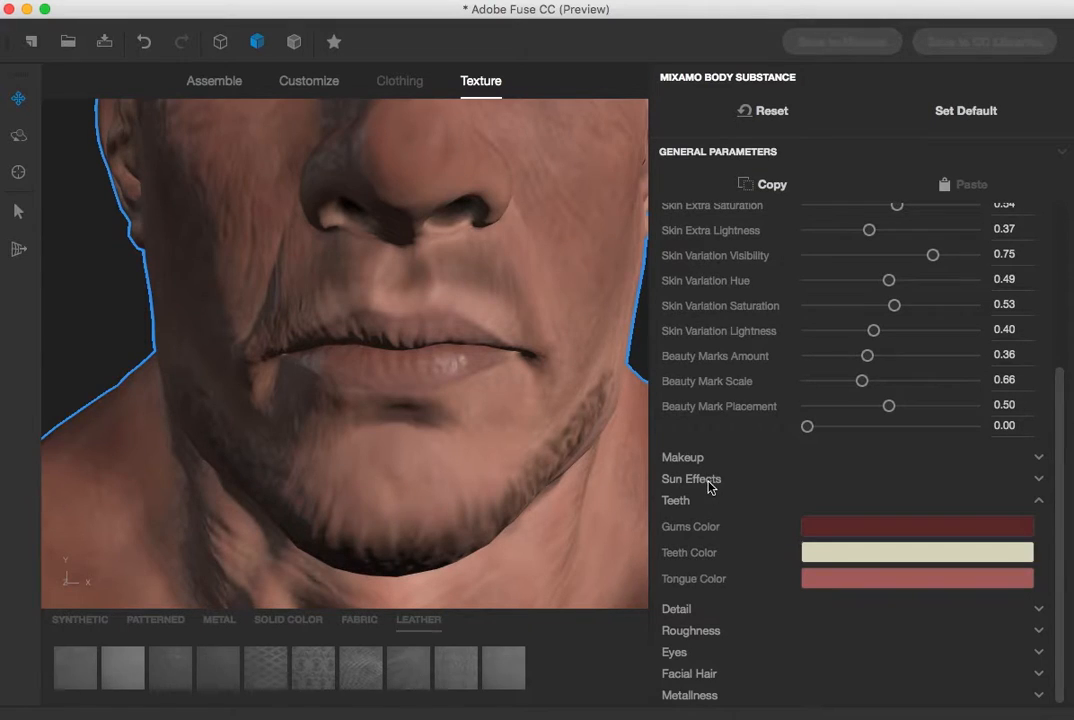
click(710, 483)
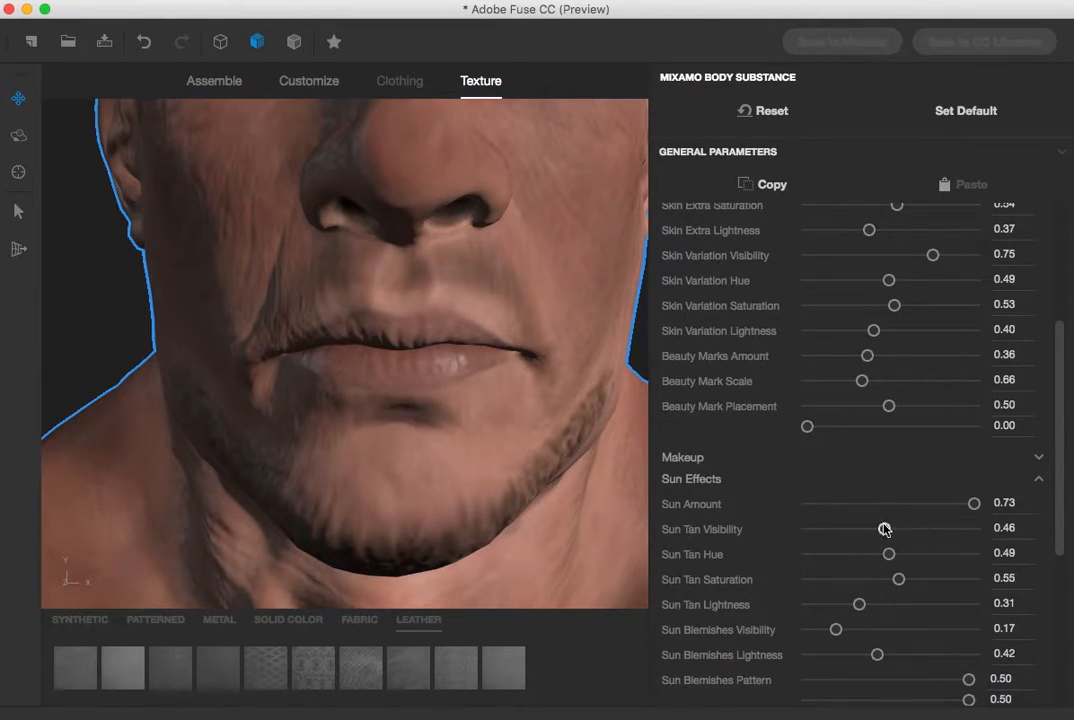
drag(884, 531, 950, 530)
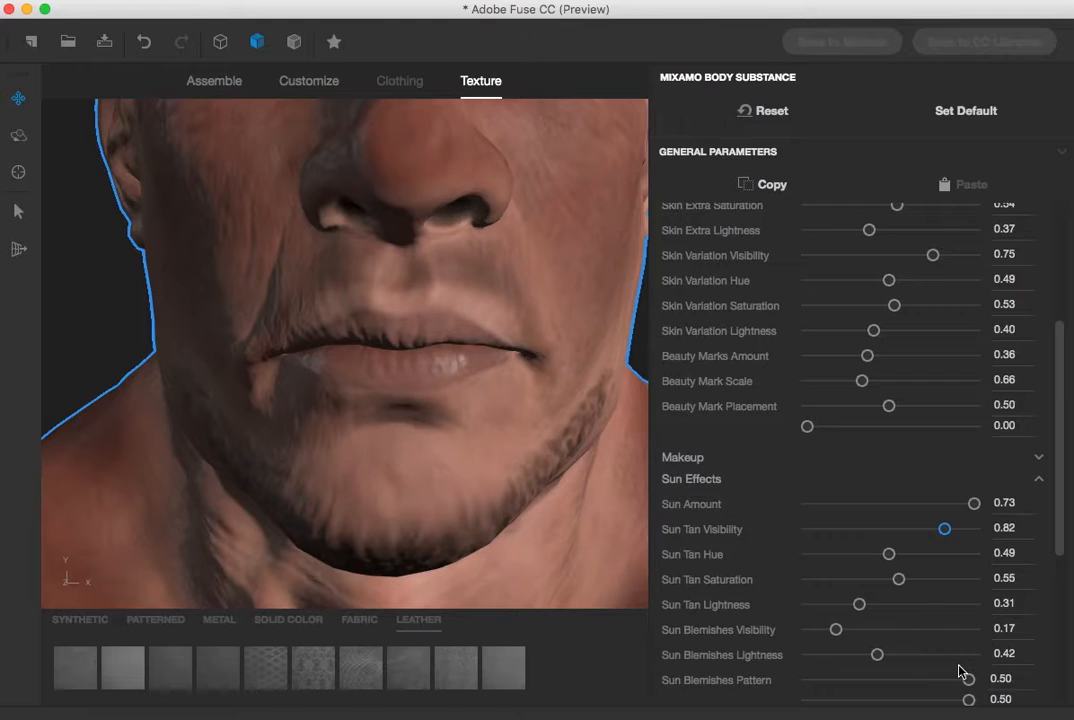
Select the torso and set Pecs Down / Up to 12 and Pecs Narrow / Wide to -4
drag(1057, 527, 1068, 710)
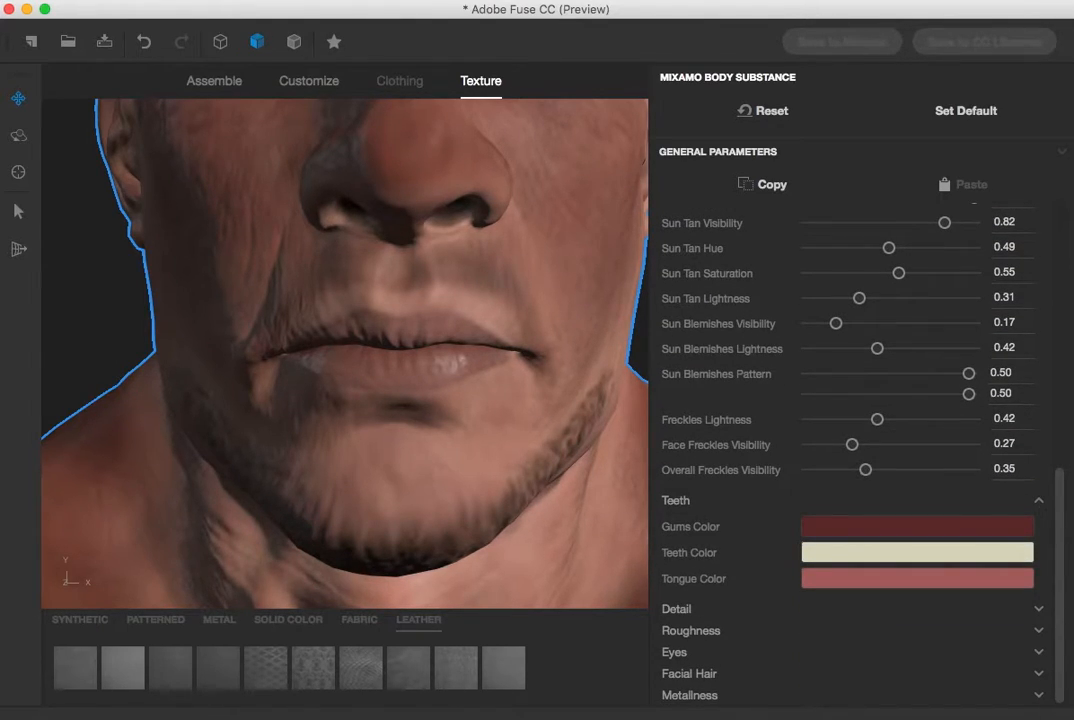
click(211, 88)
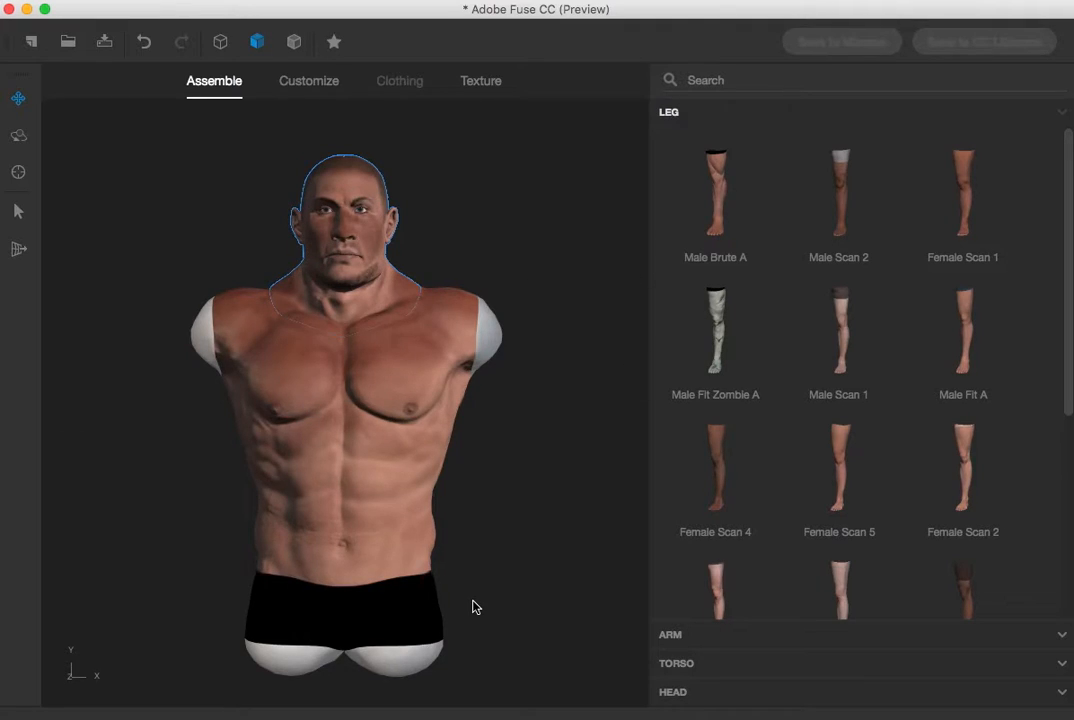
click(18, 212)
mouse_move(402, 389)
mouse_down()
mouse_move(401, 405)
mouse_move(408, 365)
mouse_move(410, 381)
mouse_move(595, 374)
mouse_move(324, 384)
mouse_move(470, 388)
mouse_move(319, 396)
mouse_move(400, 400)
mouse_move(411, 309)
mouse_move(408, 415)
mouse_move(404, 395)
mouse_up()
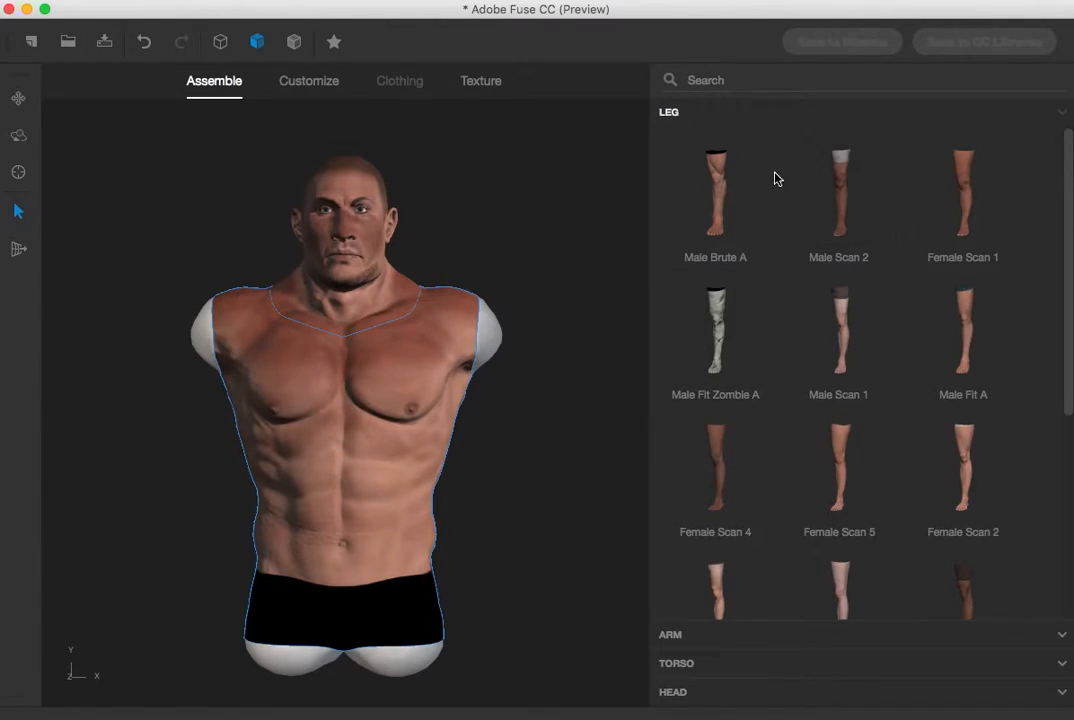
click(331, 89)
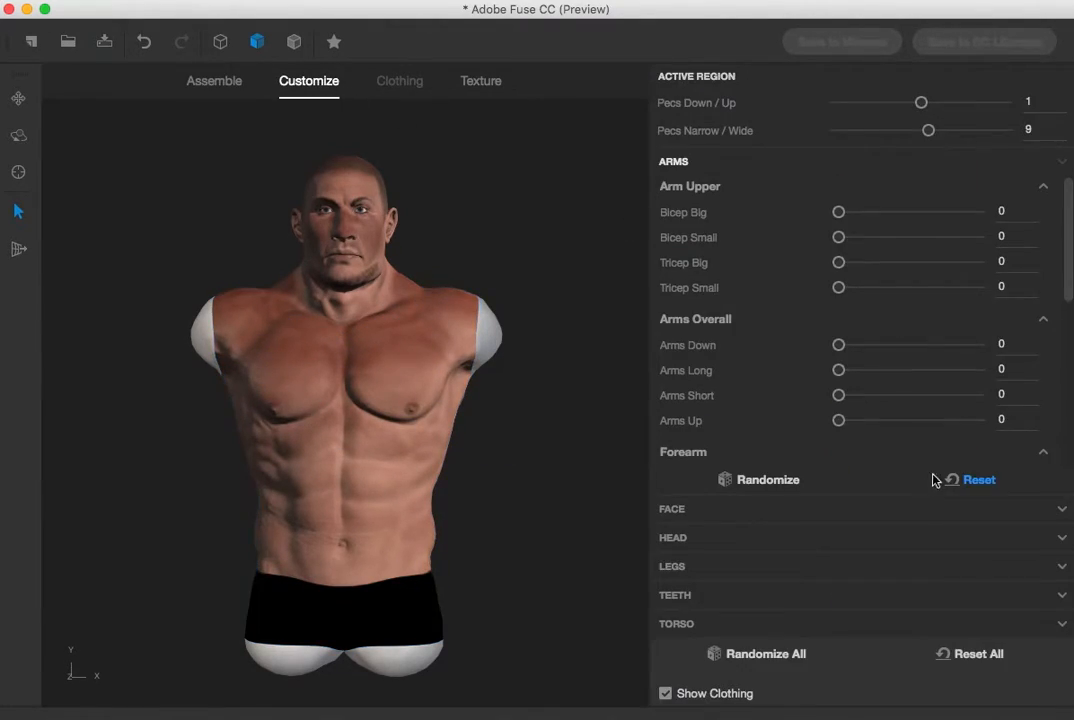
drag(918, 102, 880, 132)
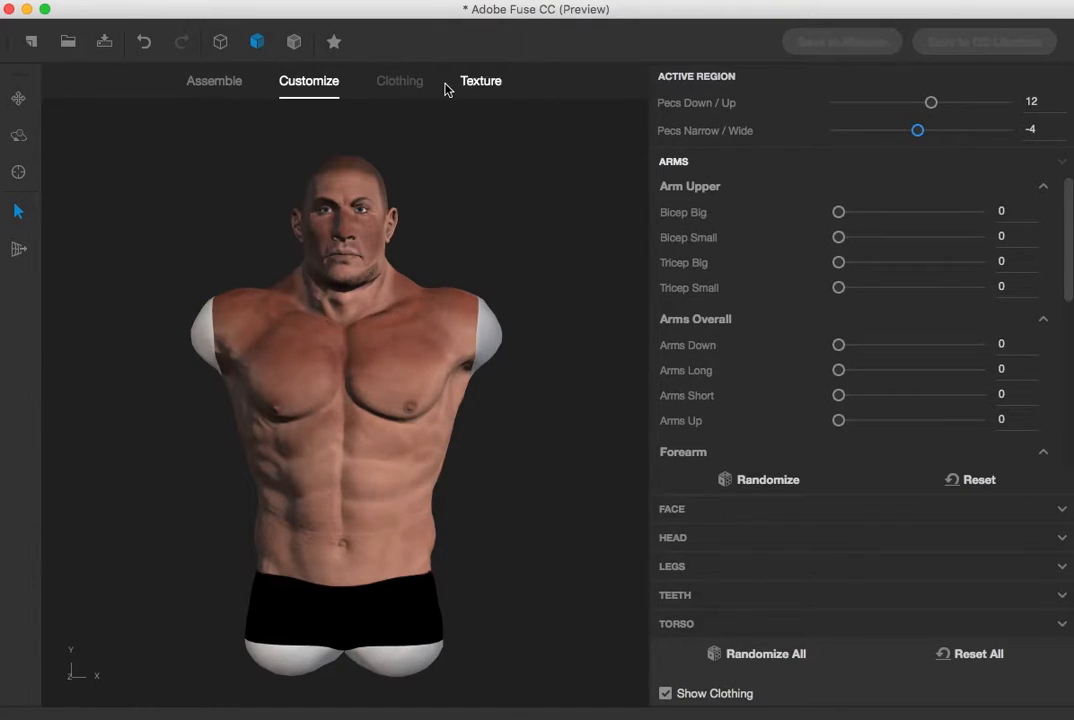
Select the legs and set Calves Thin / Thick to 100
click(228, 88)
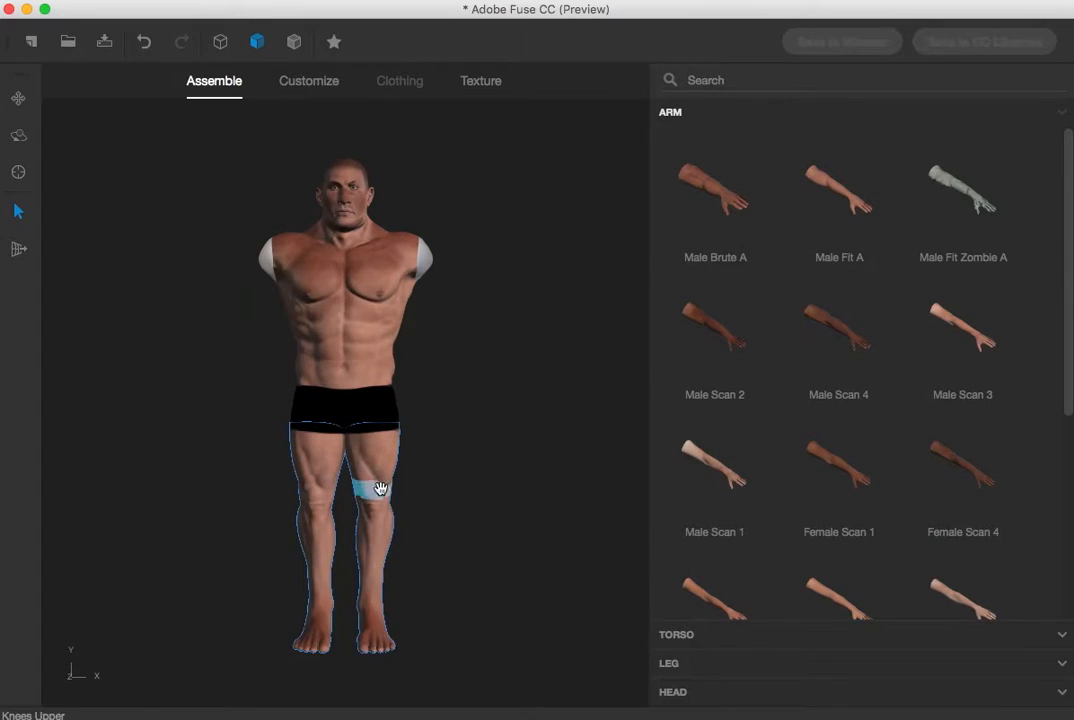
mouse_move(377, 545)
mouse_down()
mouse_move(367, 619)
mouse_move(366, 538)
mouse_move(304, 509)
mouse_move(398, 518)
mouse_move(361, 528)
mouse_up()
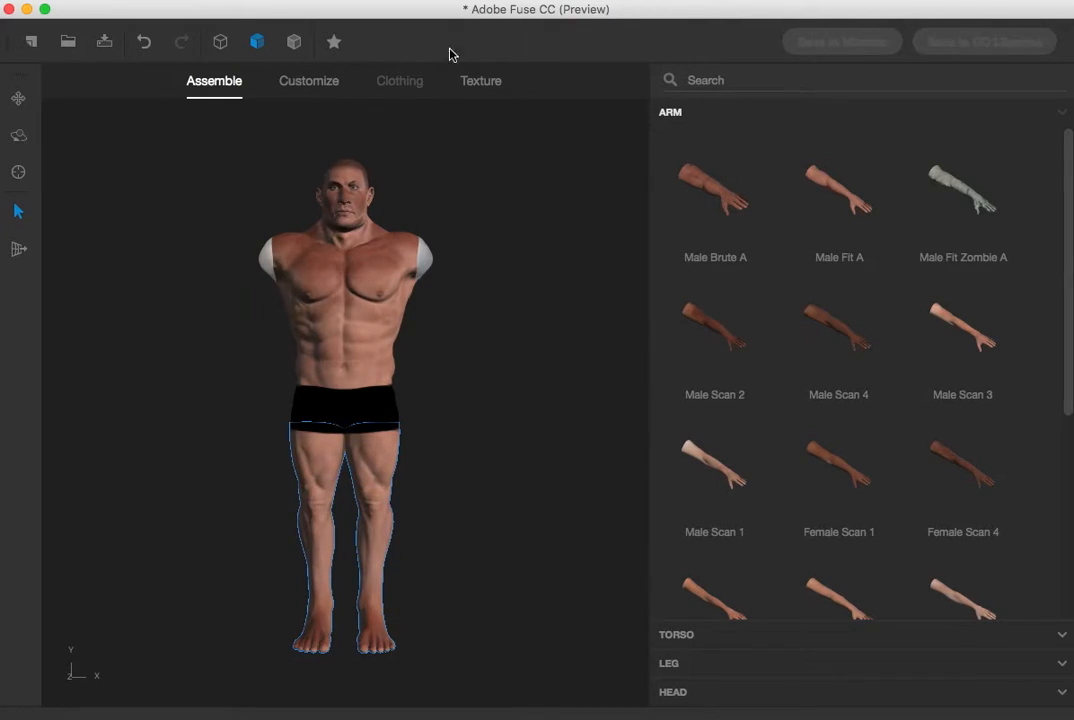
click(298, 86)
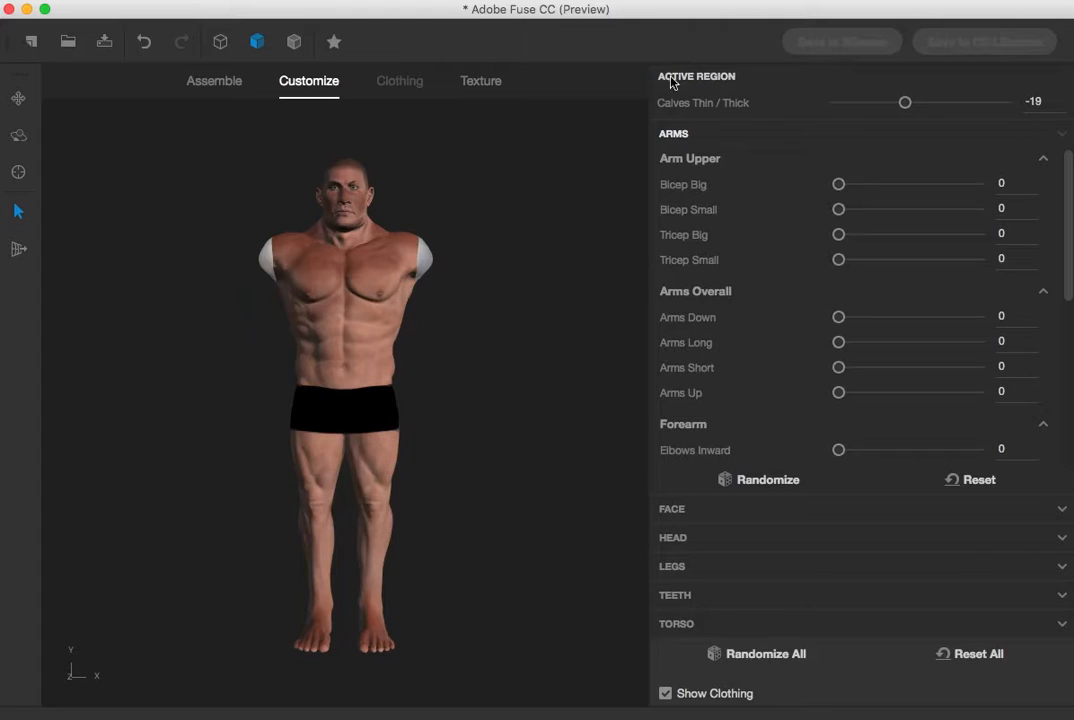
drag(913, 112, 1029, 117)
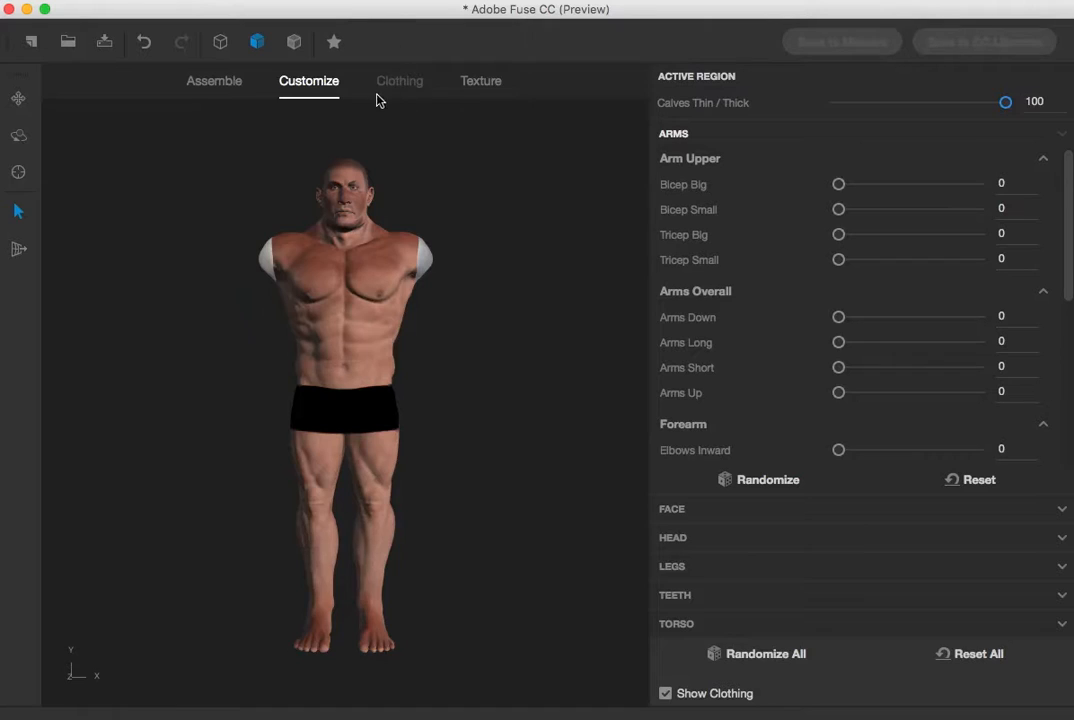
Attach the Male Scan 4 arms to the character
click(214, 81)
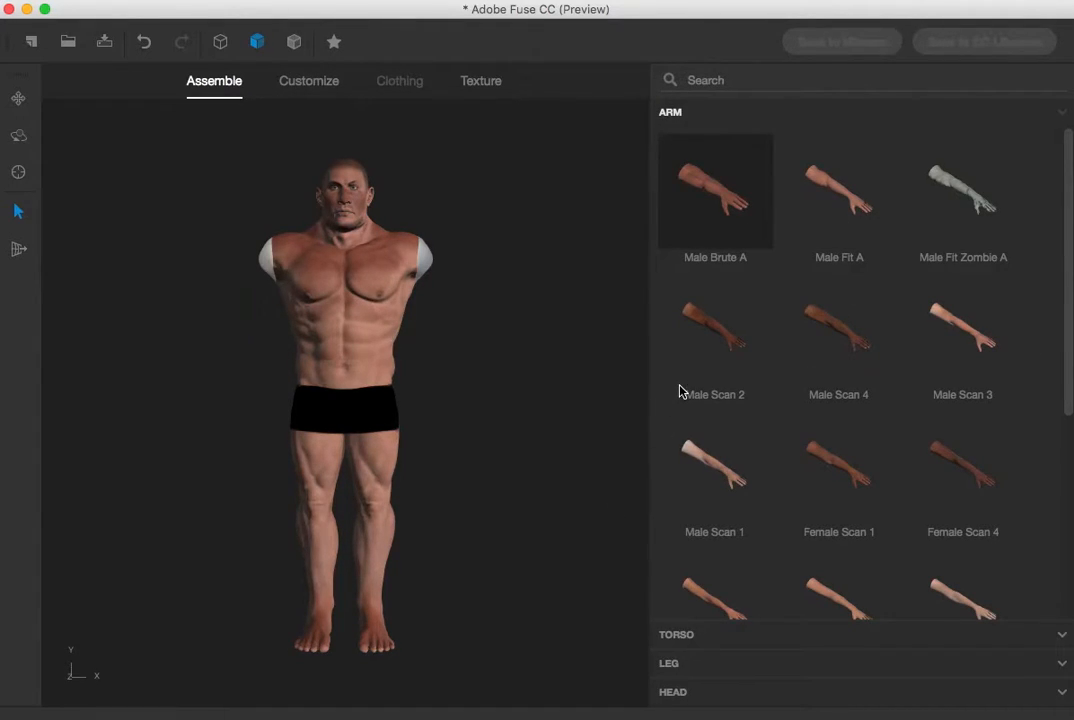
click(809, 332)
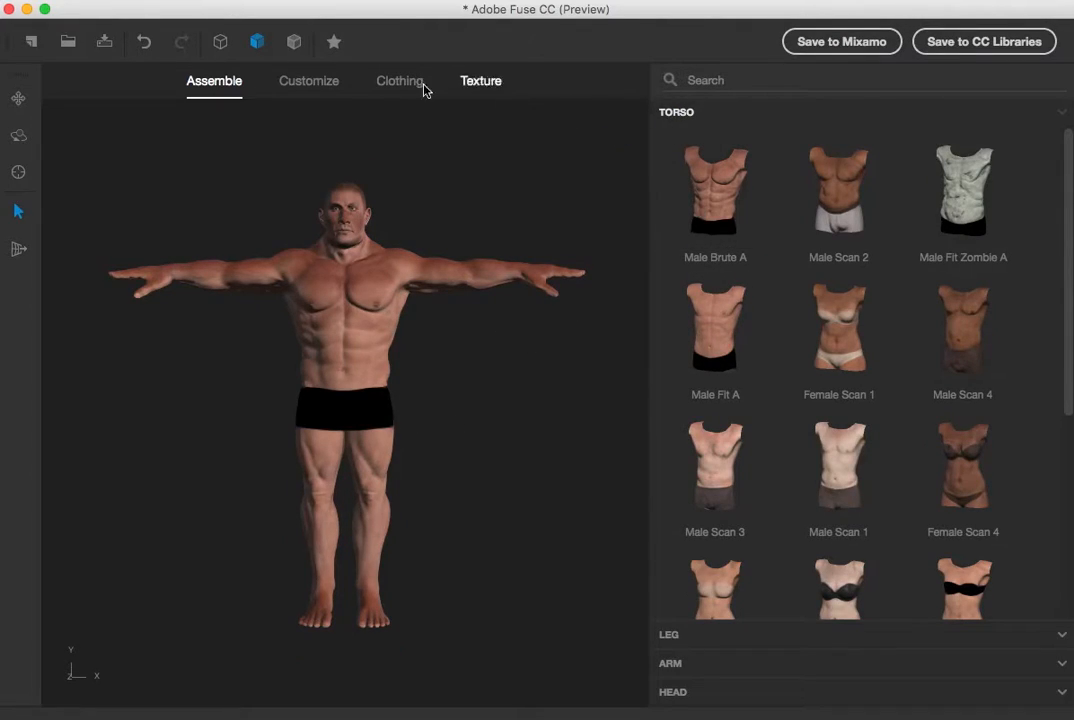
Customize the arms, setting Bicep Small / Big and Tricep Small / Big both to 100
click(323, 88)
drag(908, 134, 1002, 152)
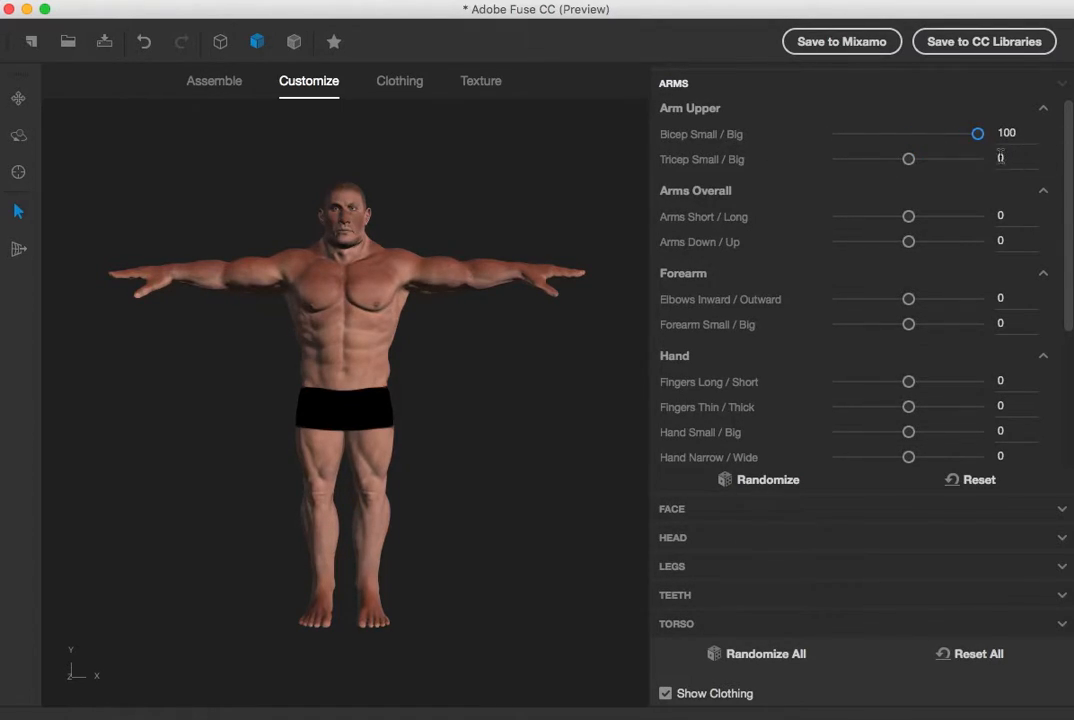
drag(907, 159, 1016, 159)
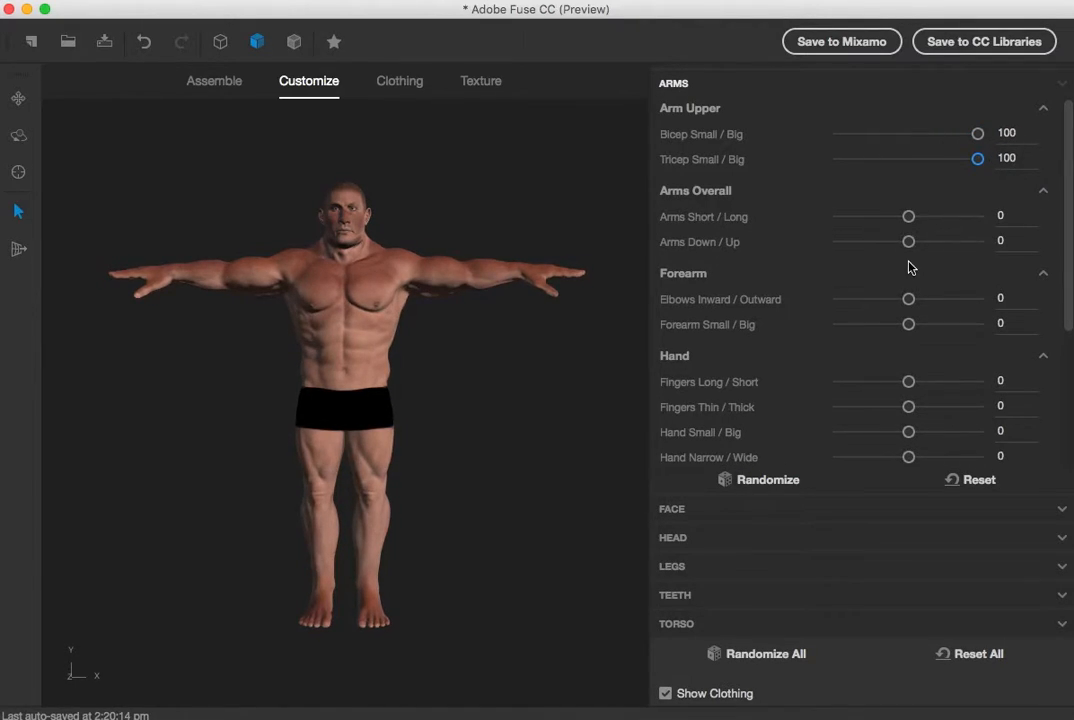
Set Arms Short / Long to -58, Arms Down / Up to -90, Elbows Inward / Outward to 20 and Forearm Small / Big to 56
drag(908, 216, 845, 248)
drag(908, 299, 953, 320)
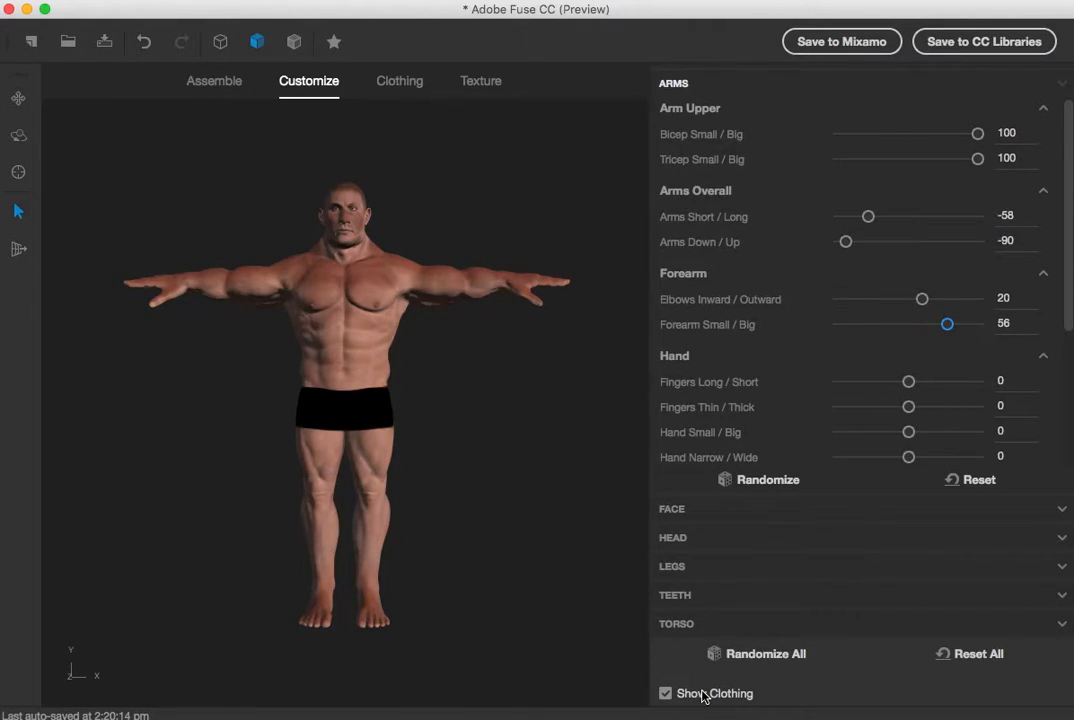
Dress the character in the ACU Rolled Up Sleeves top
click(378, 80)
click(856, 209)
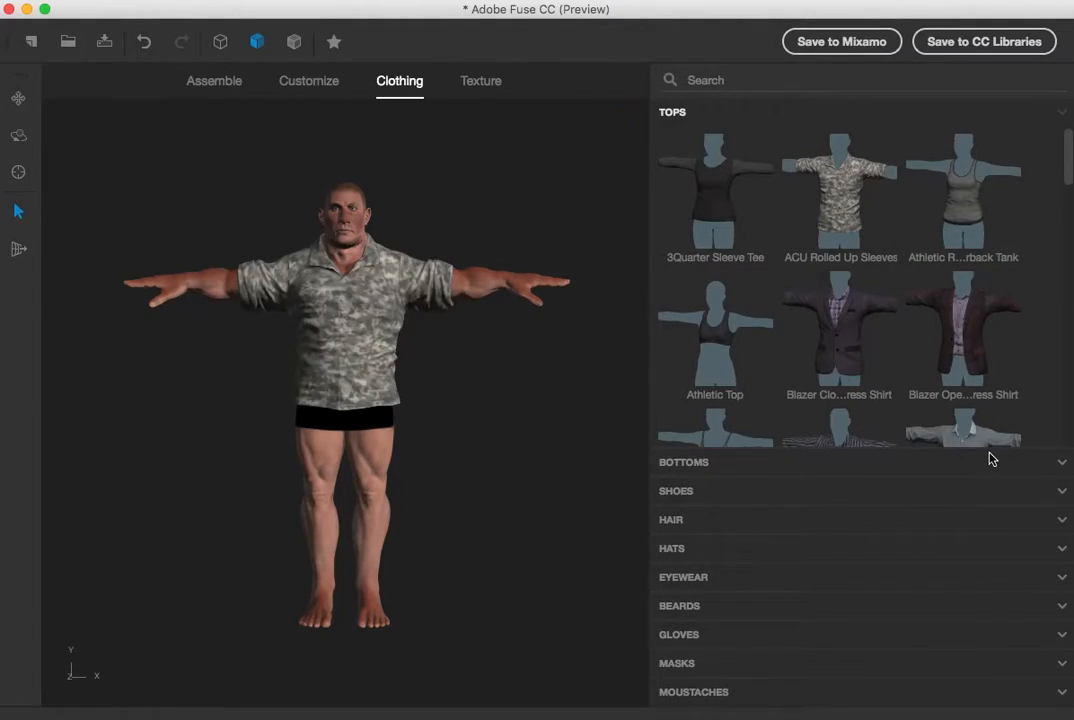
Browse the tops, then put the ACU Knee Pads bottoms on the character
scroll(910, 390, down, 3)
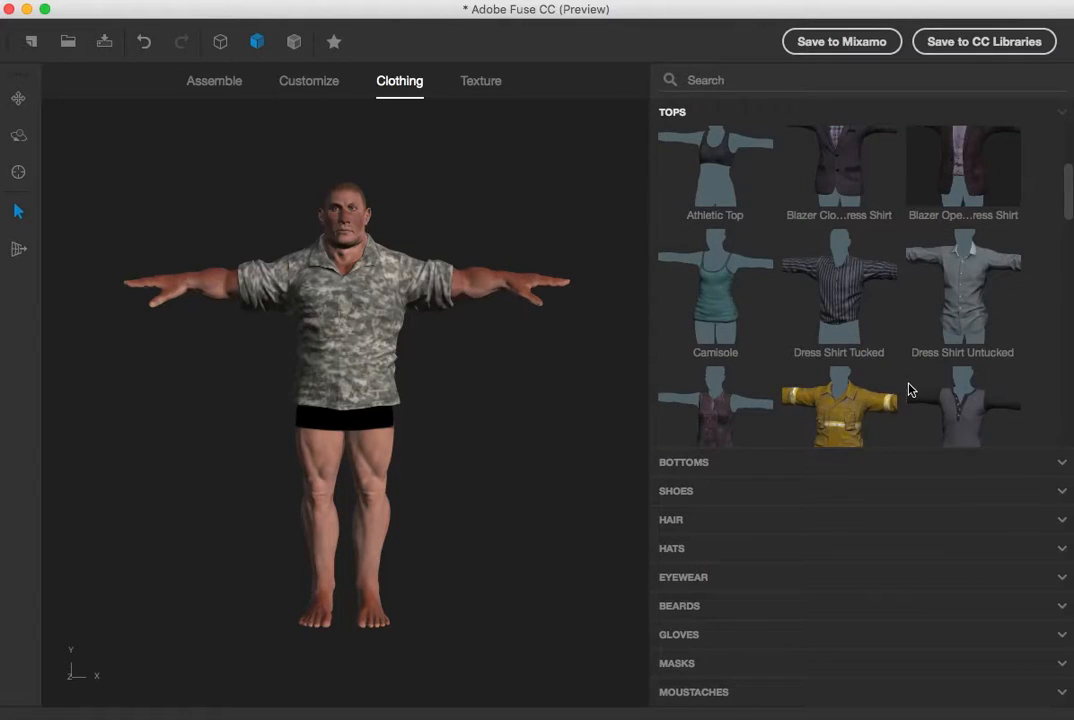
scroll(910, 390, down, 1)
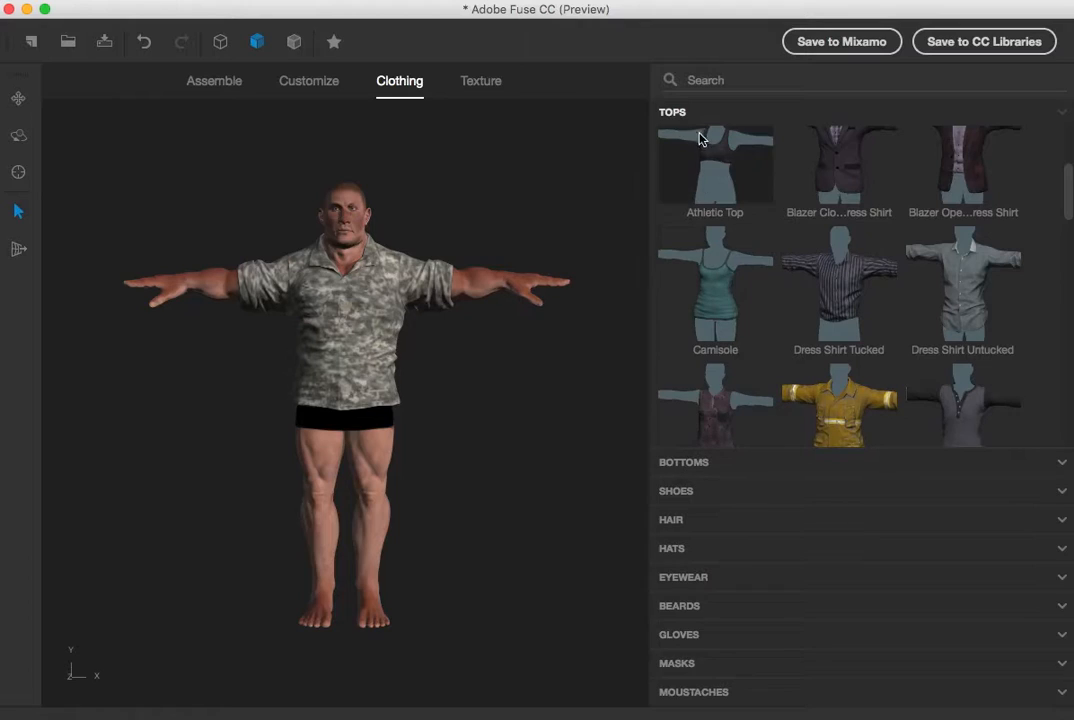
click(731, 467)
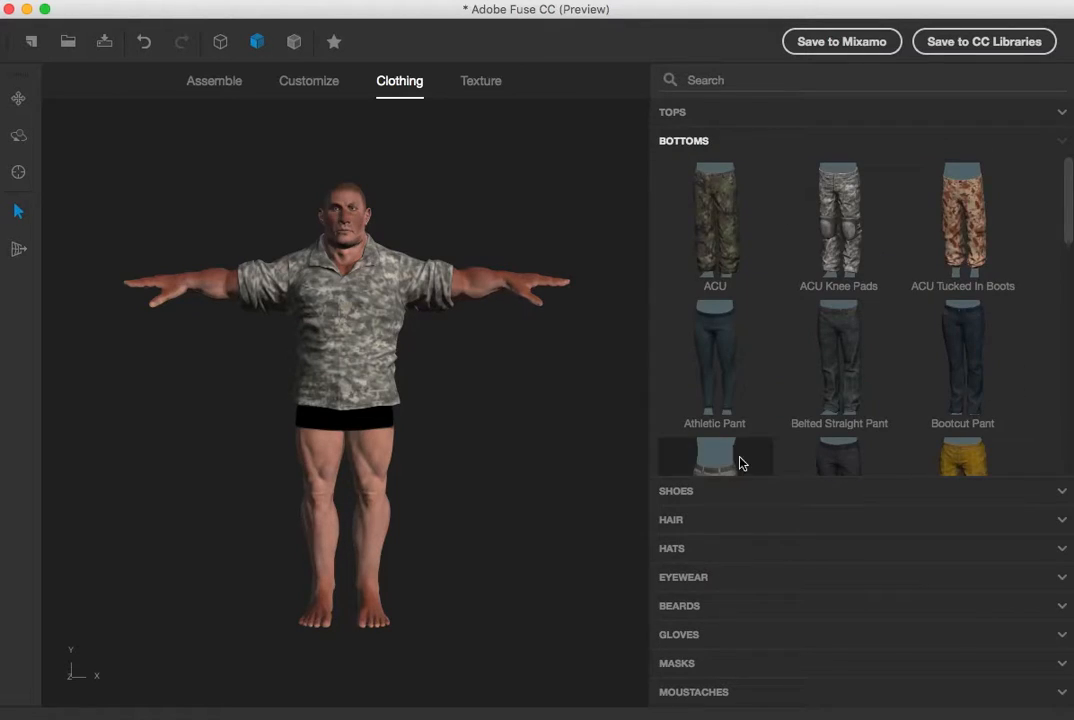
click(857, 220)
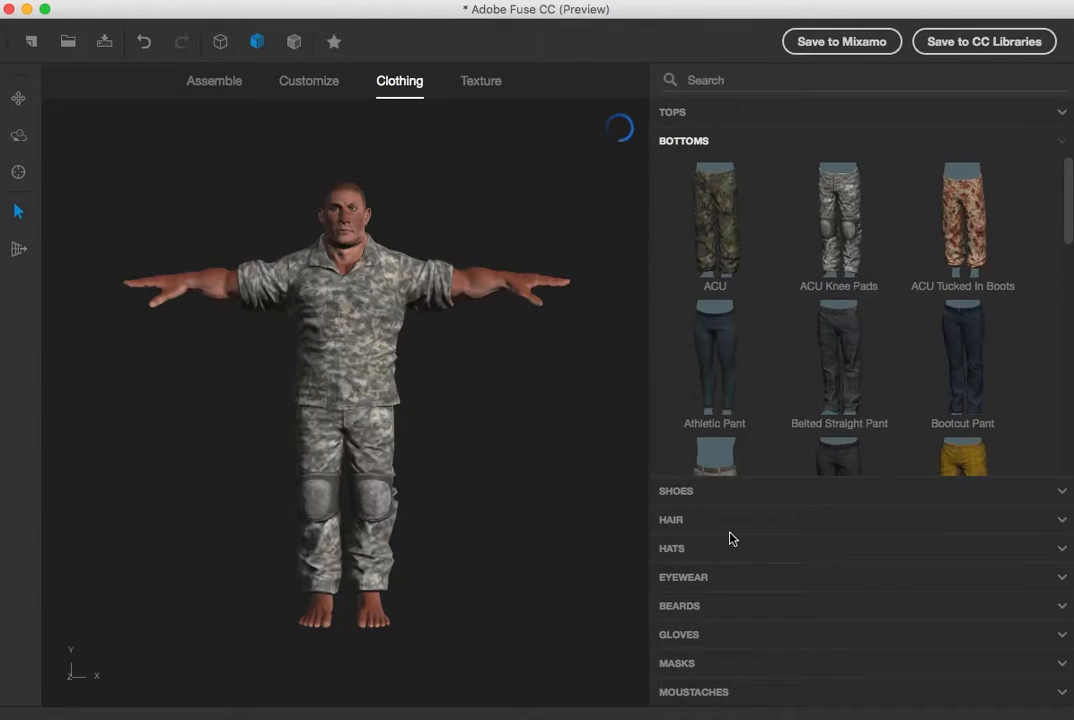
Put Boots 1 on the character's feet
click(690, 492)
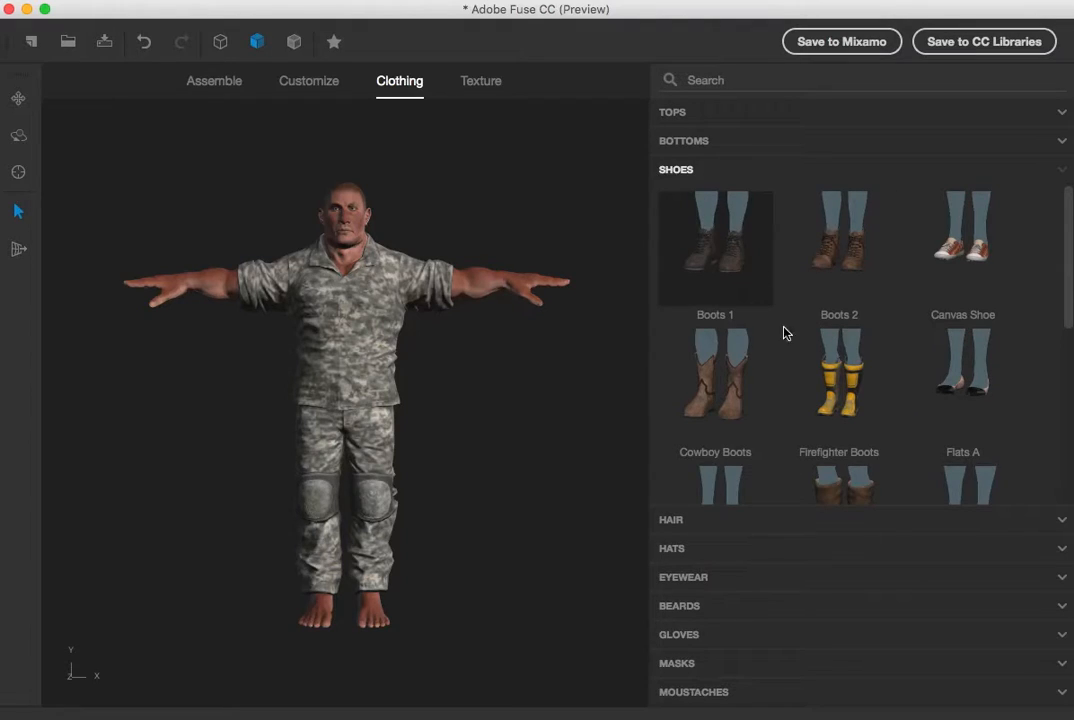
click(697, 521)
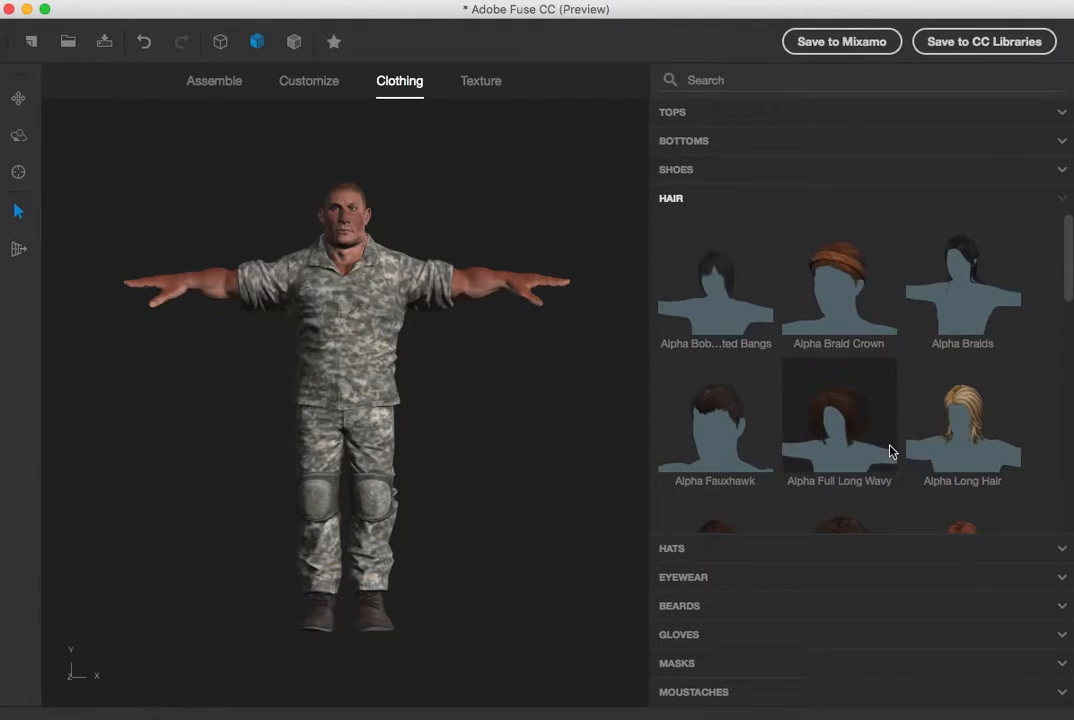
Try several hairstyles and settle on the short braided mohawk-style hair
click(955, 410)
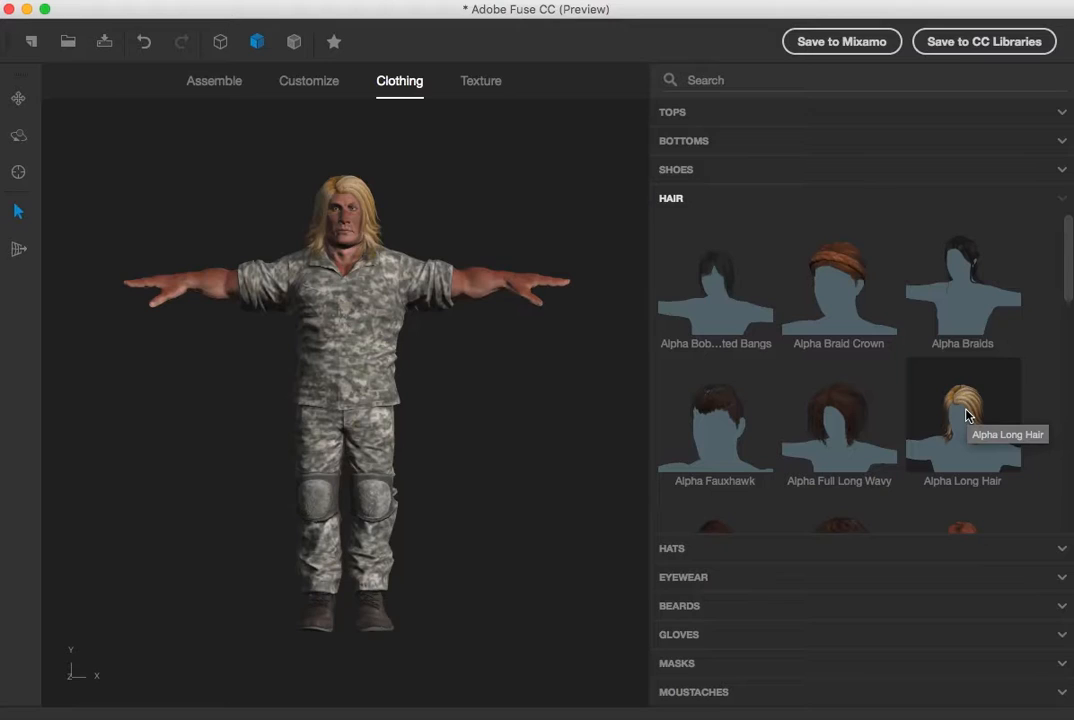
scroll(892, 396, down, 3)
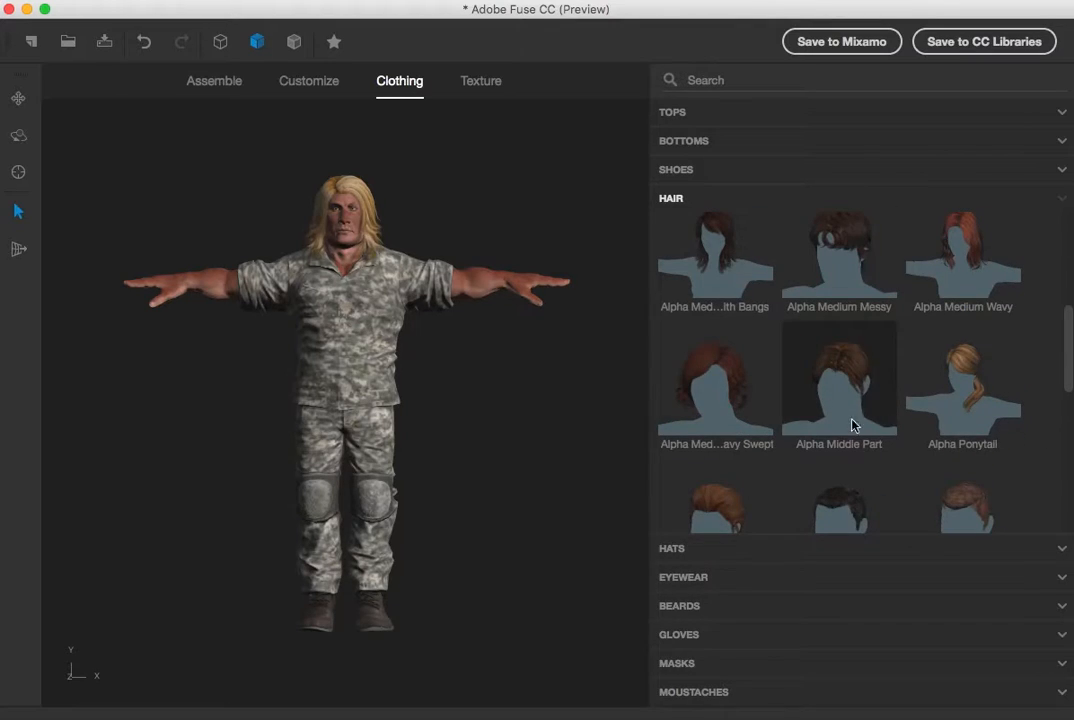
scroll(894, 434, down, 2)
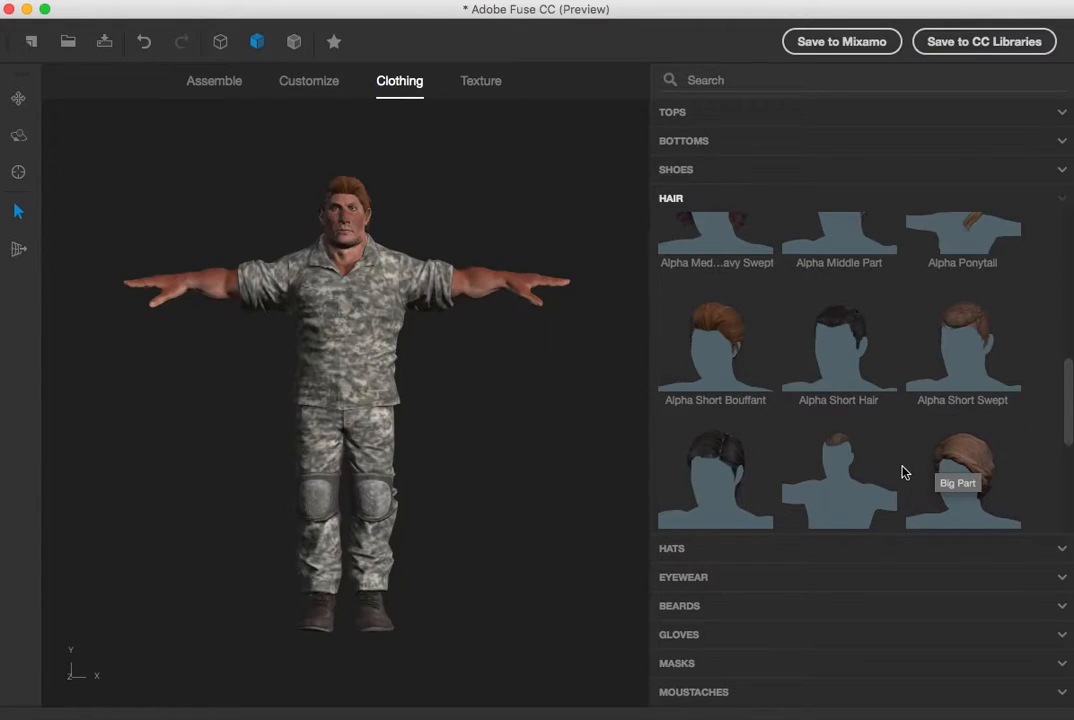
scroll(904, 470, down, 4)
scroll(901, 470, up, 7)
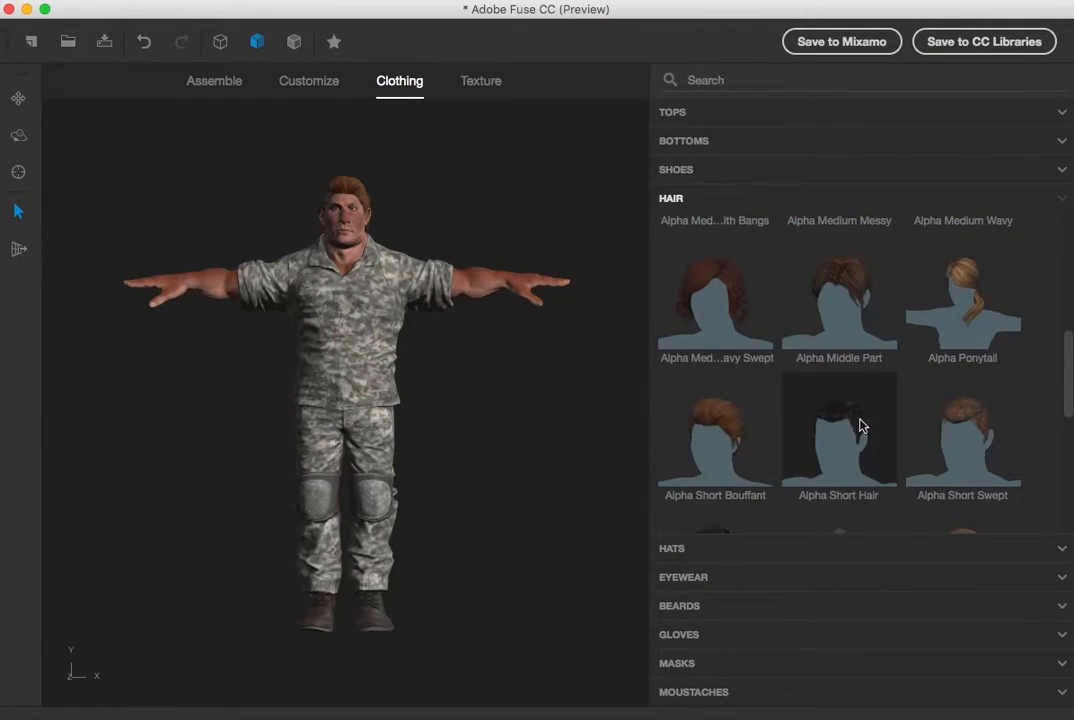
scroll(868, 435, down, 1)
scroll(848, 463, down, 1)
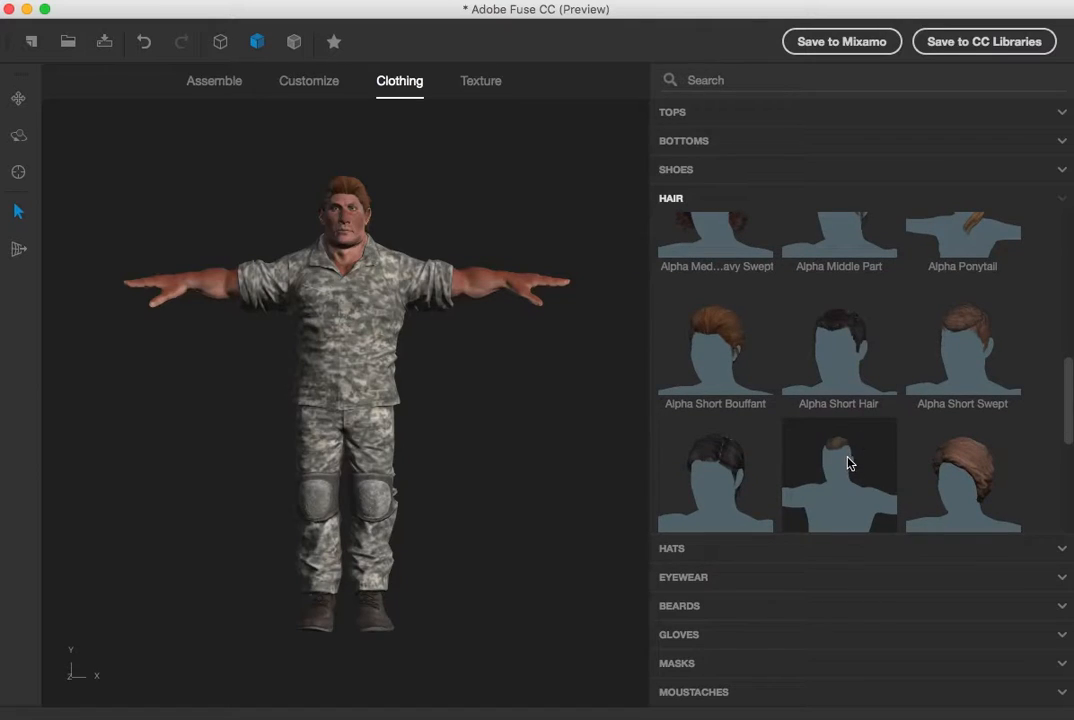
click(835, 525)
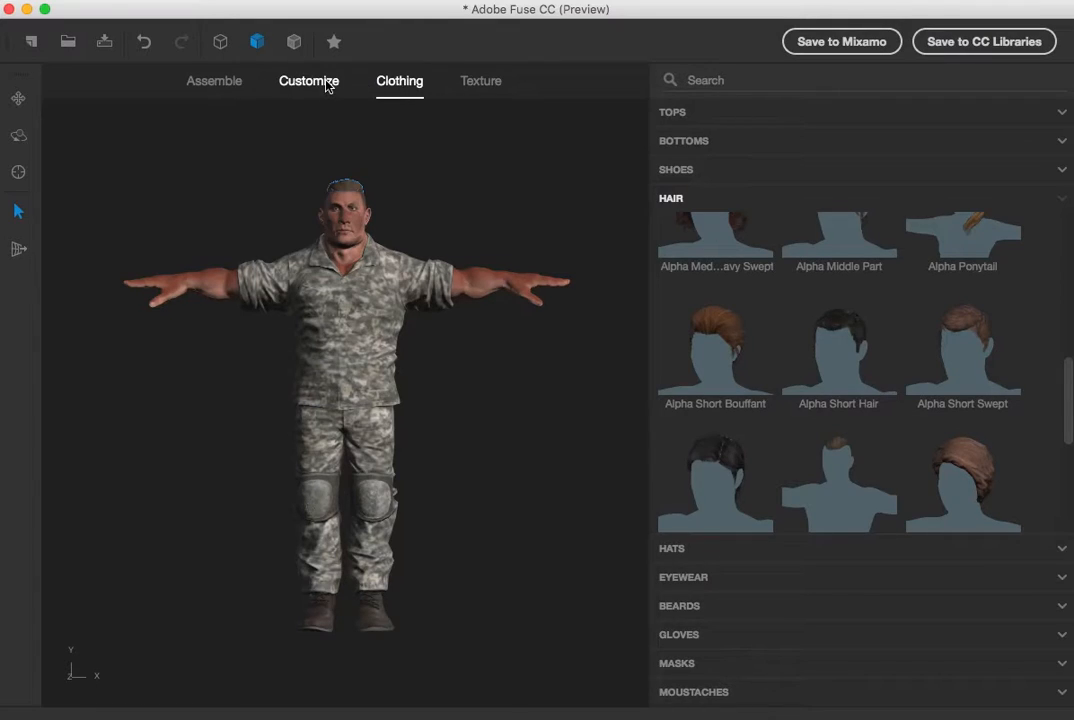
Open the hair's texture color and set it to a magenta purple
click(476, 78)
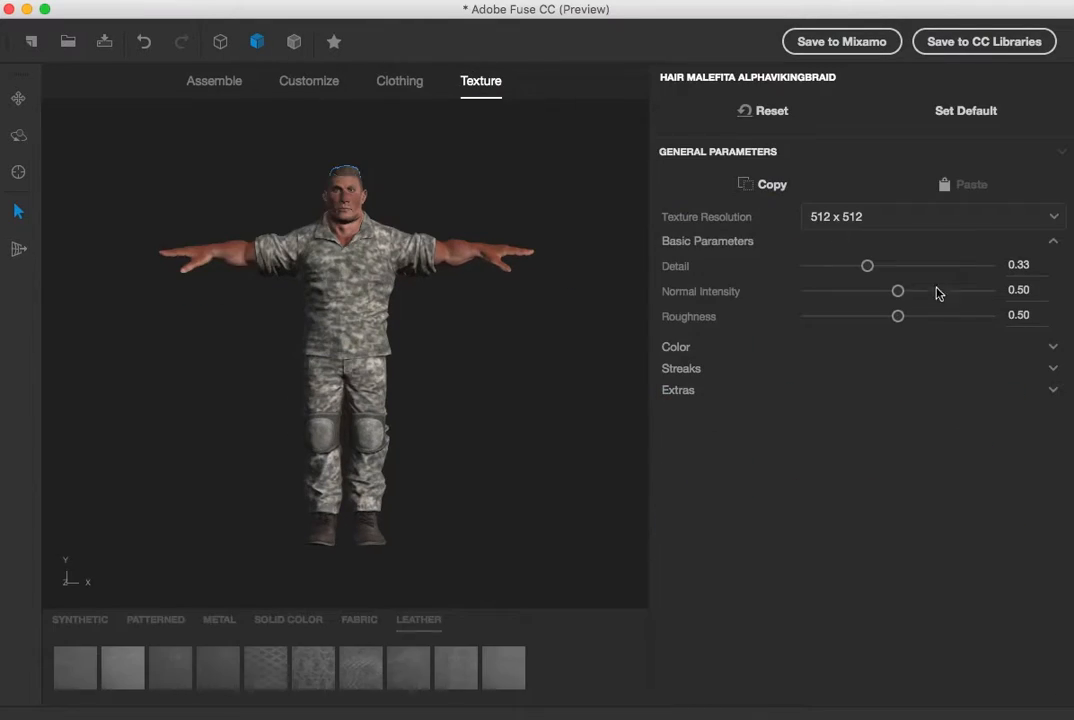
click(677, 348)
click(881, 375)
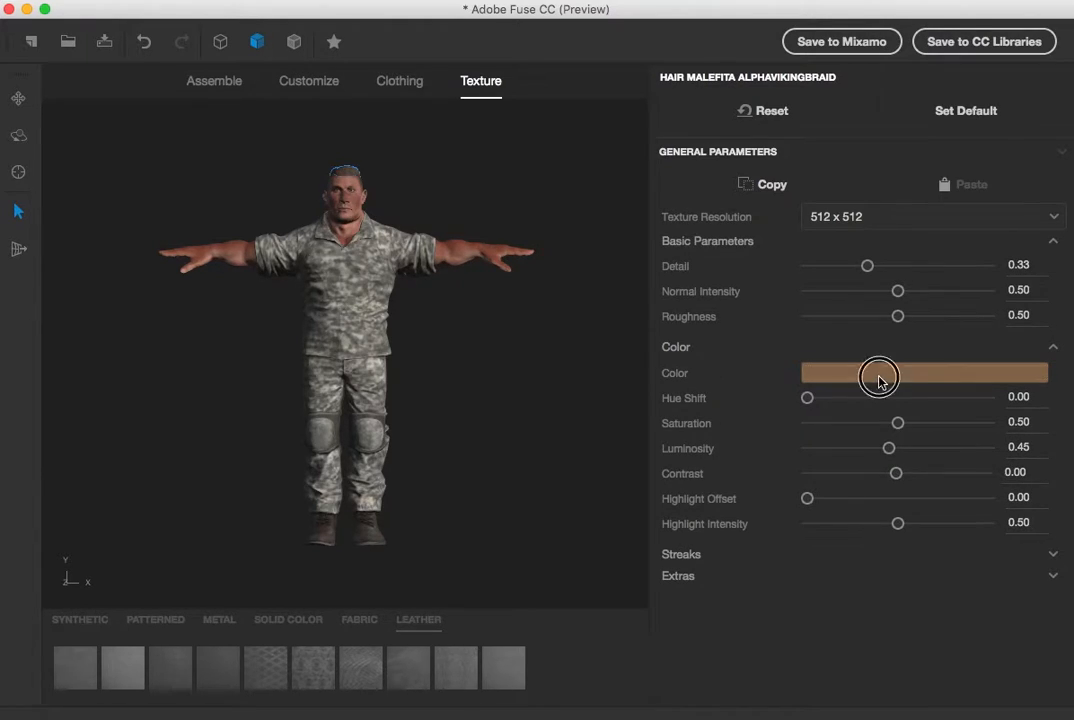
drag(698, 276, 690, 231)
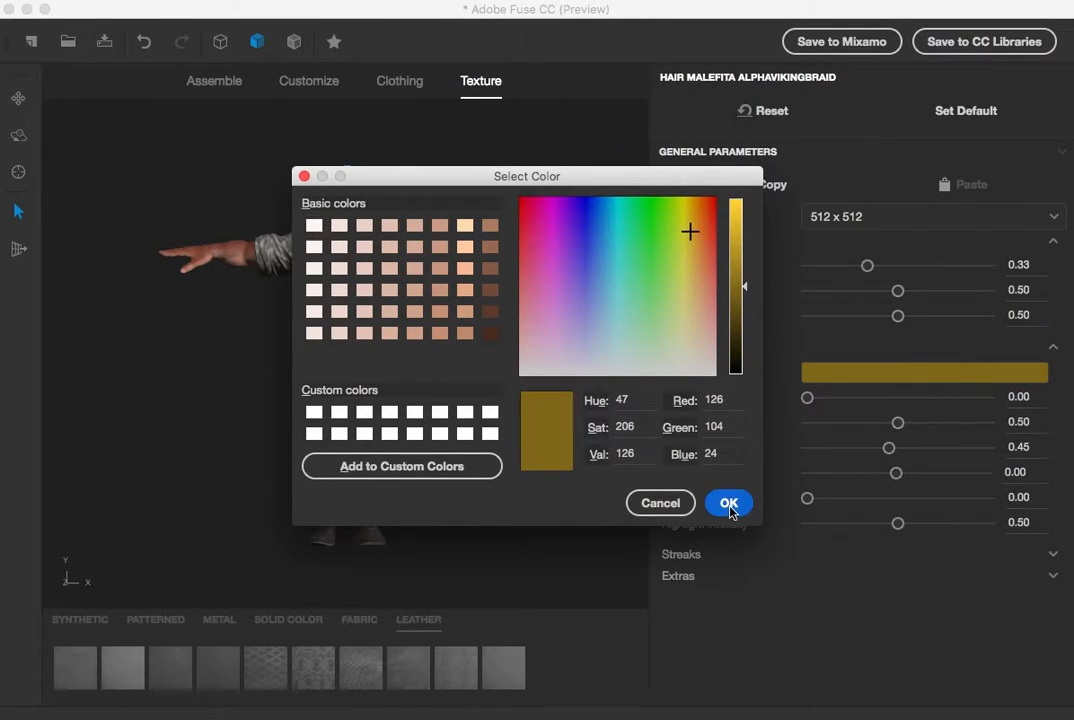
click(729, 503)
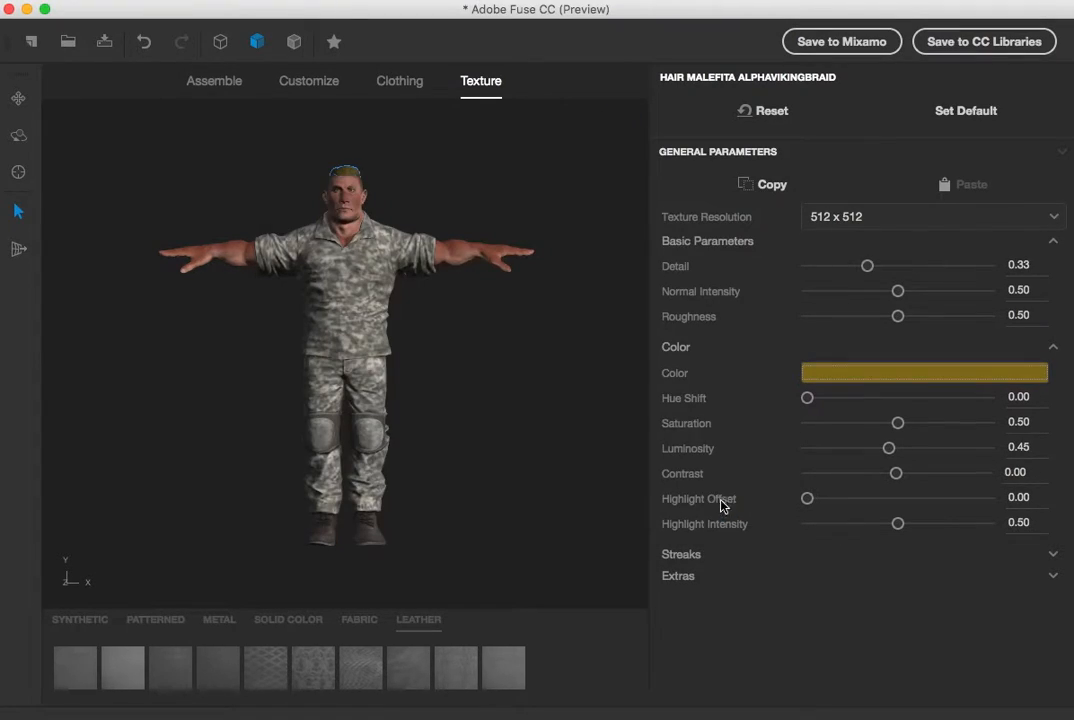
click(857, 380)
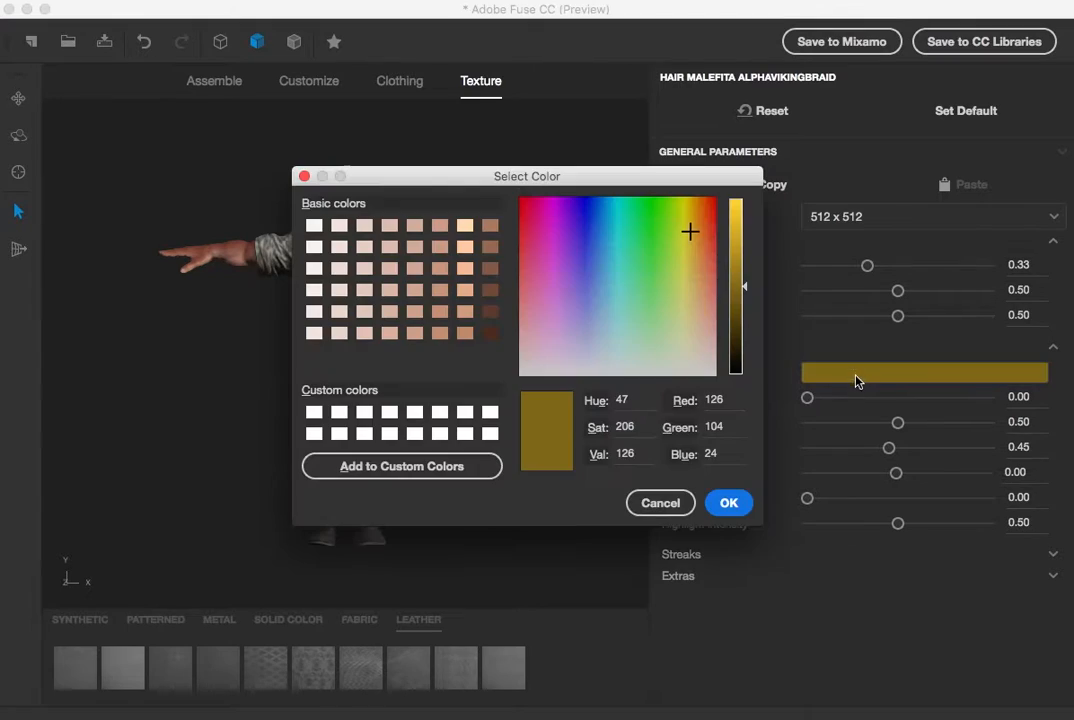
click(555, 212)
click(745, 503)
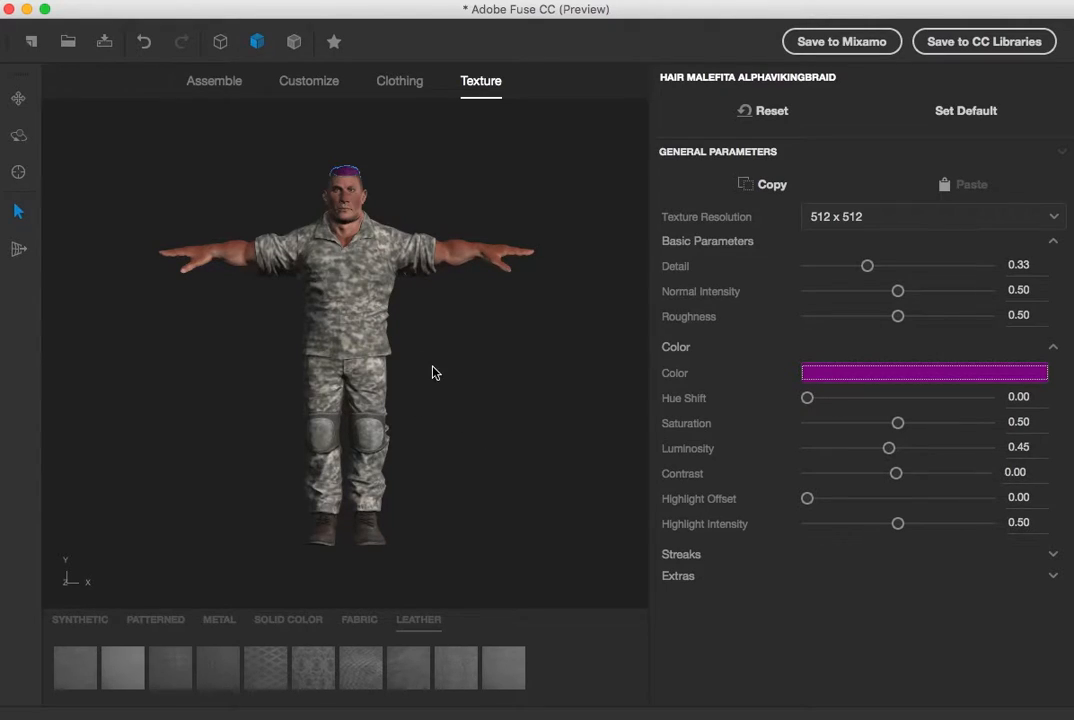
Select the hair and set its Detail to 1.00, Normal Intensity to 0.13 and Roughness to 0.92
scroll(350, 165, up, 1)
scroll(350, 170, down, 2)
scroll(350, 173, up, 6)
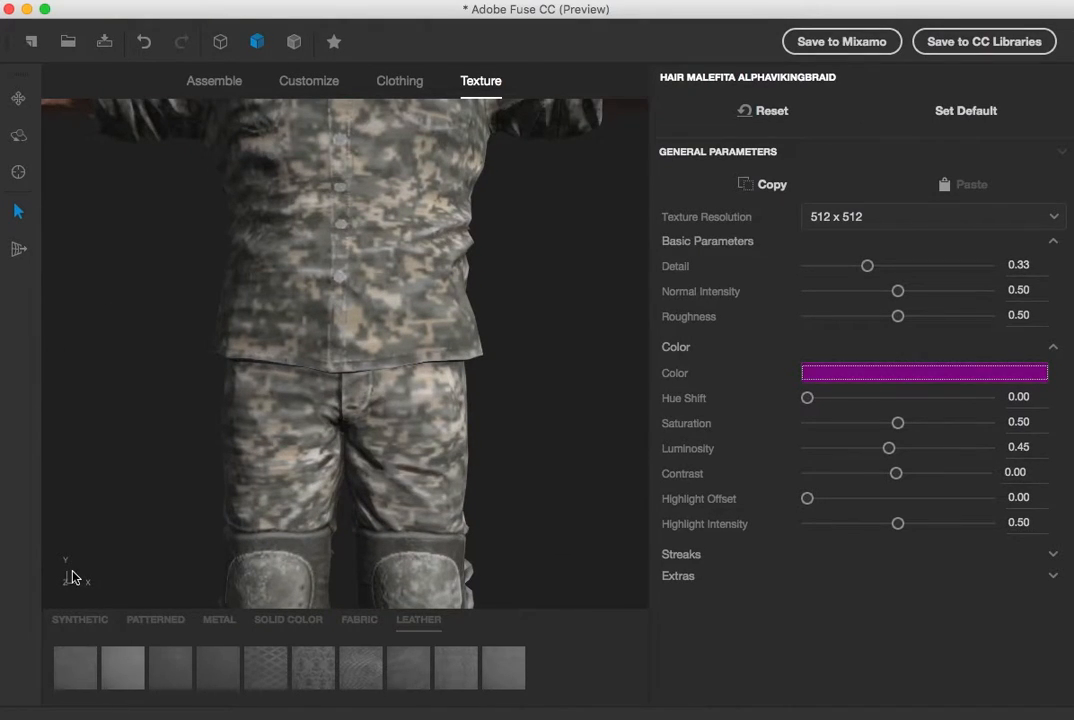
mouse_move(68, 577)
mouse_down()
mouse_move(65, 592)
mouse_move(72, 578)
mouse_up()
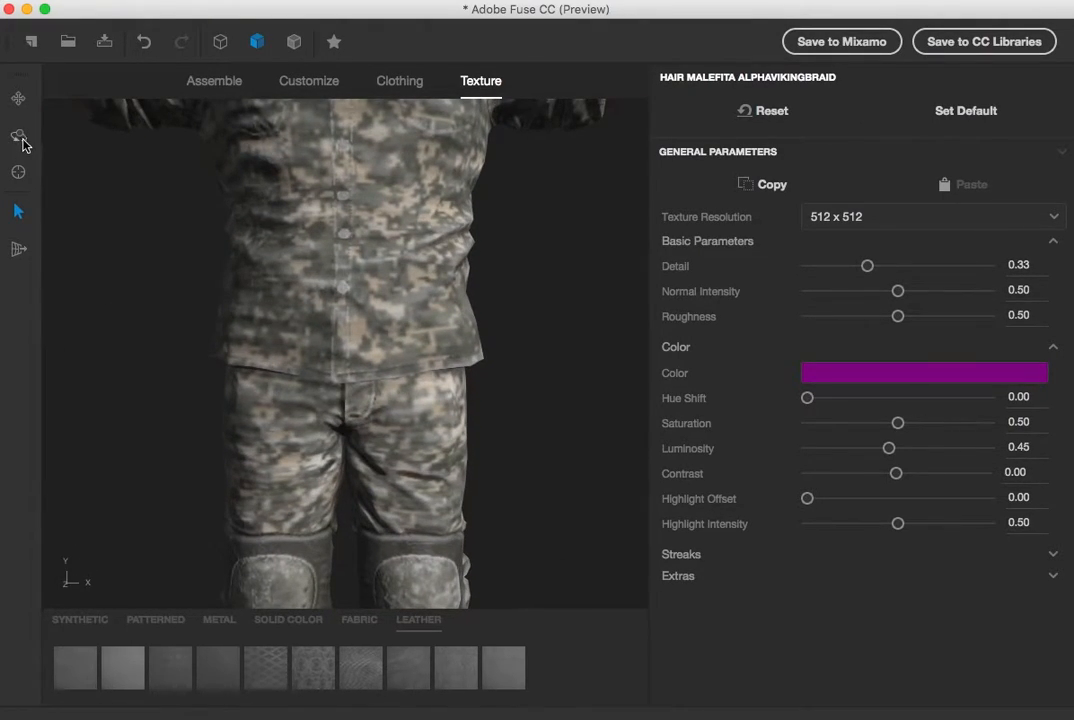
click(17, 98)
drag(133, 172, 185, 580)
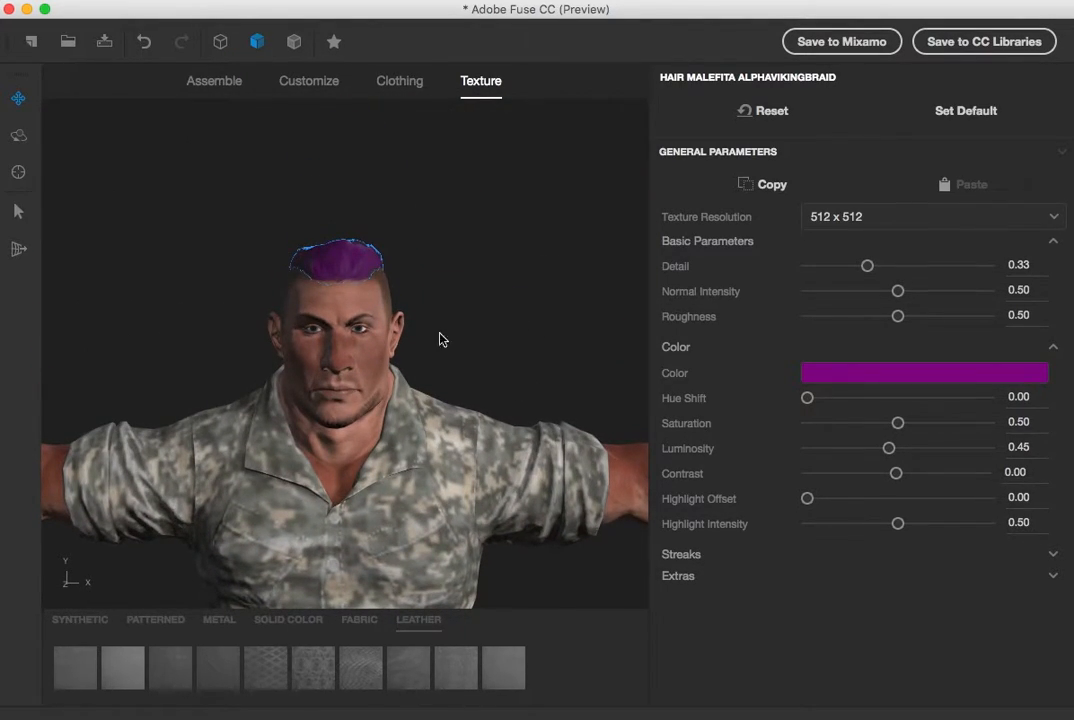
click(388, 302)
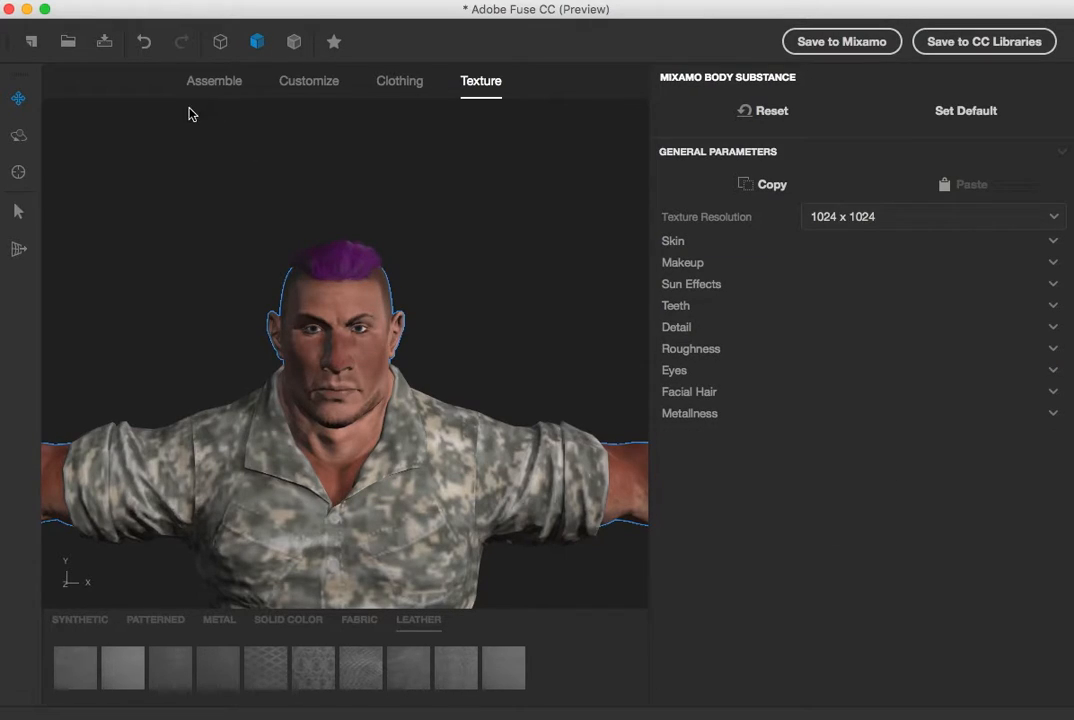
click(17, 212)
click(340, 261)
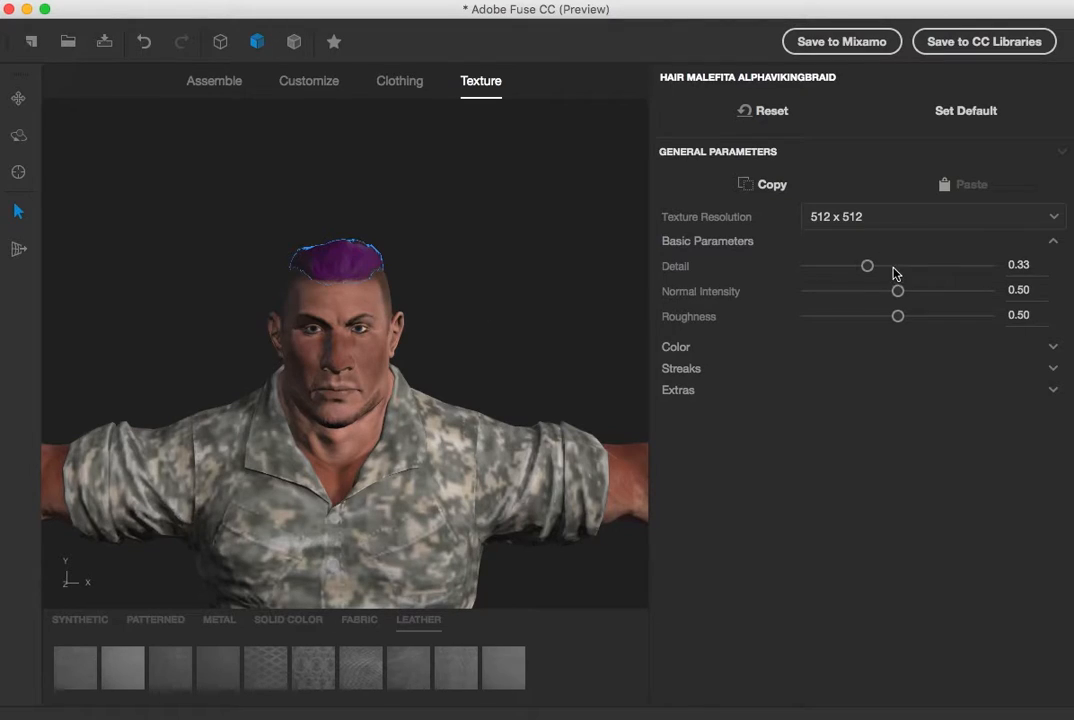
drag(897, 294, 992, 272)
drag(898, 316, 987, 329)
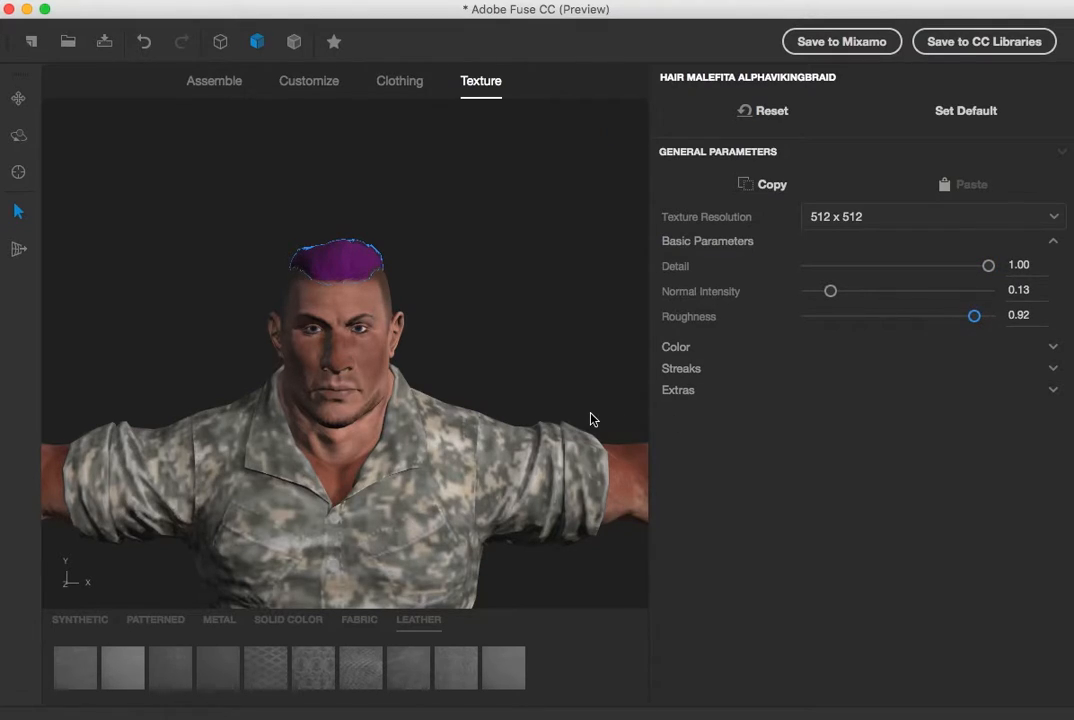
Set the hair's Streaks Width to 0.50 and Streaks Hue to 0.72
click(745, 372)
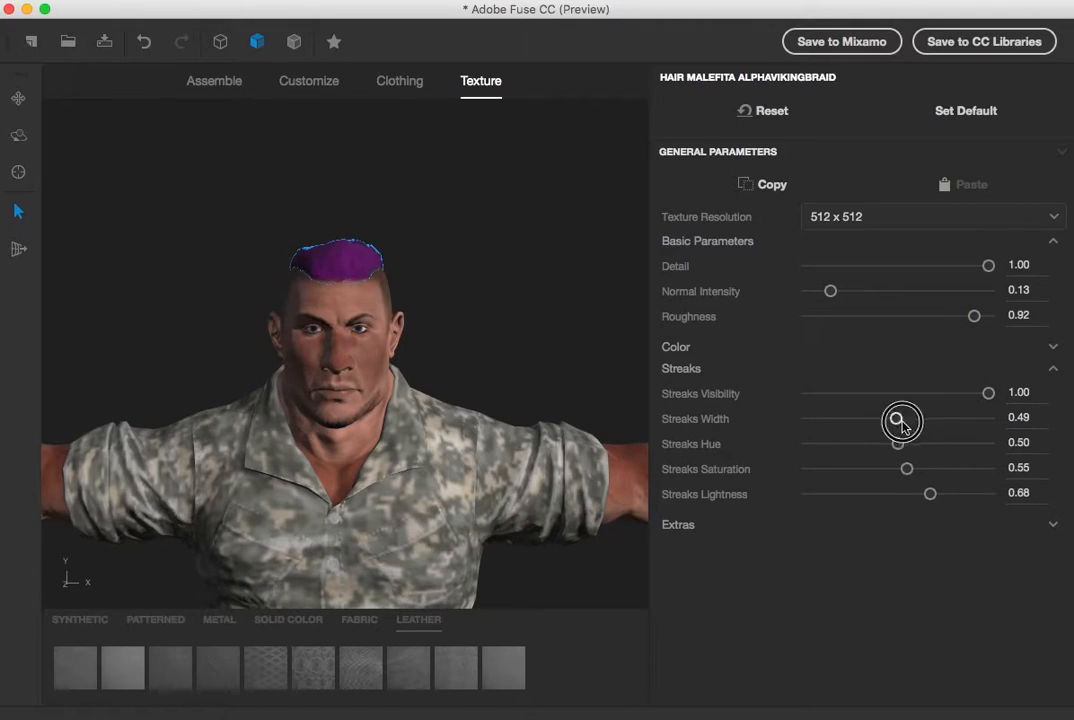
drag(899, 424, 956, 424)
mouse_move(898, 444)
mouse_down()
mouse_move(961, 444)
mouse_move(839, 419)
mouse_move(918, 424)
mouse_move(900, 425)
mouse_up()
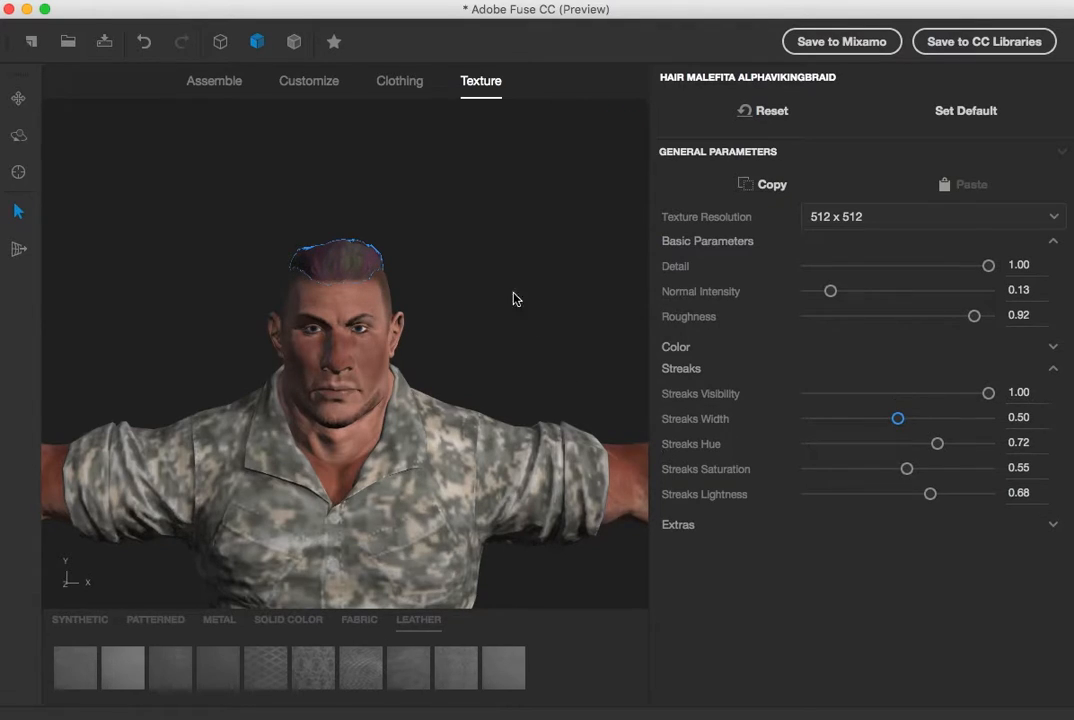
click(520, 307)
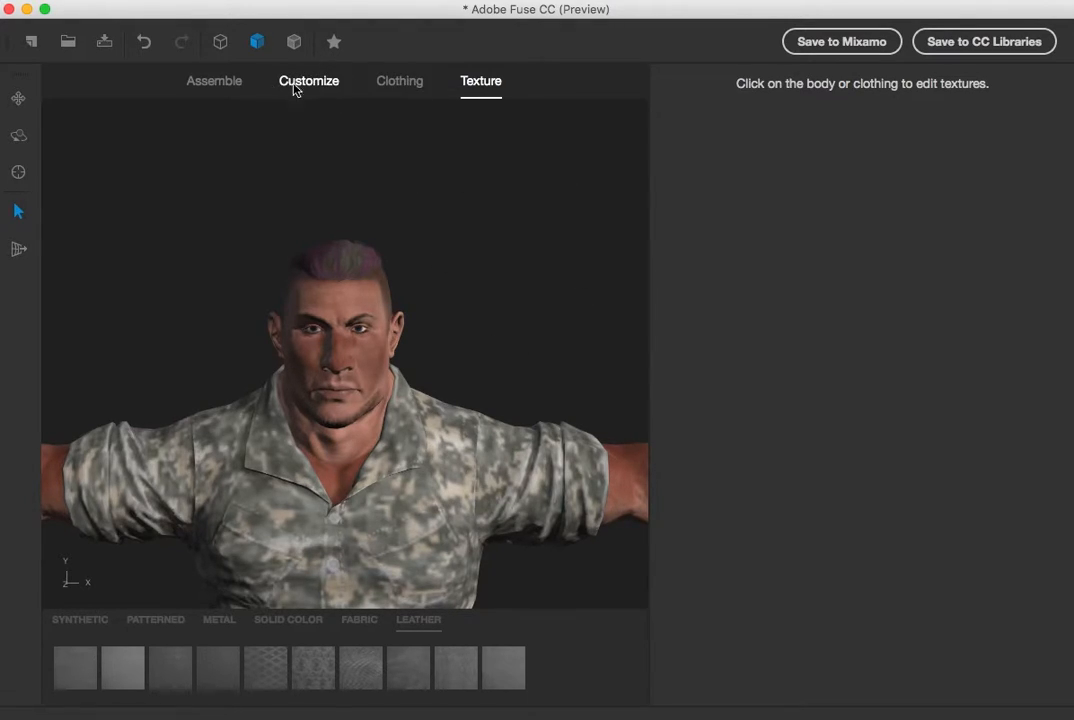
Add the BDU Patrol Cap hat to the character
click(399, 81)
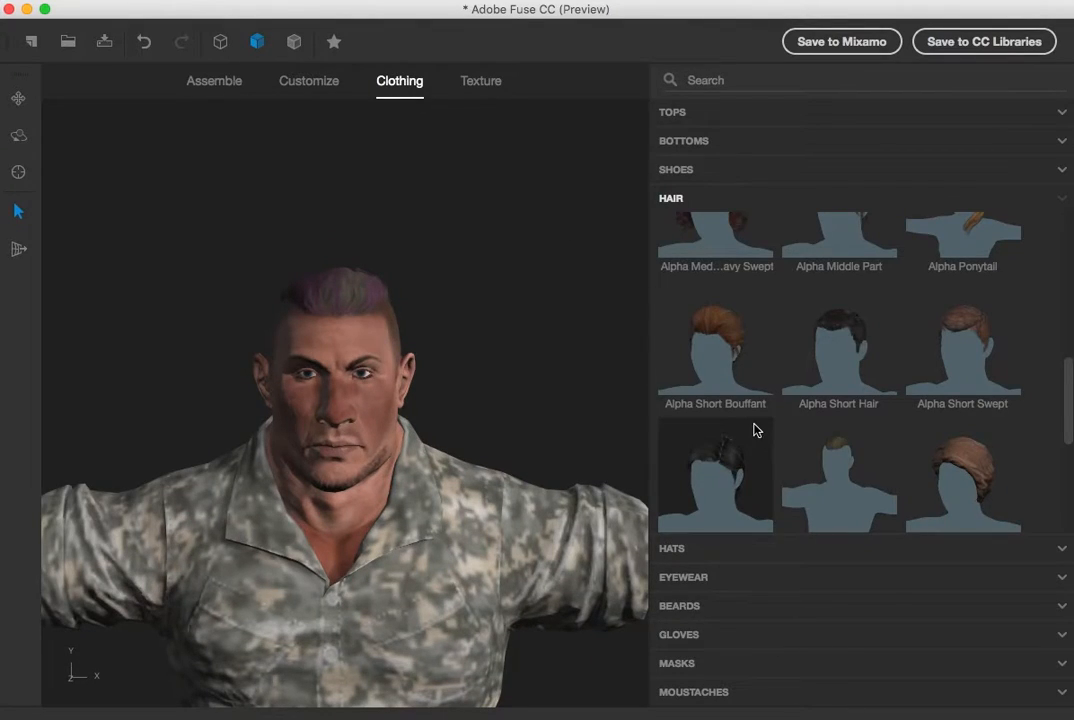
click(683, 548)
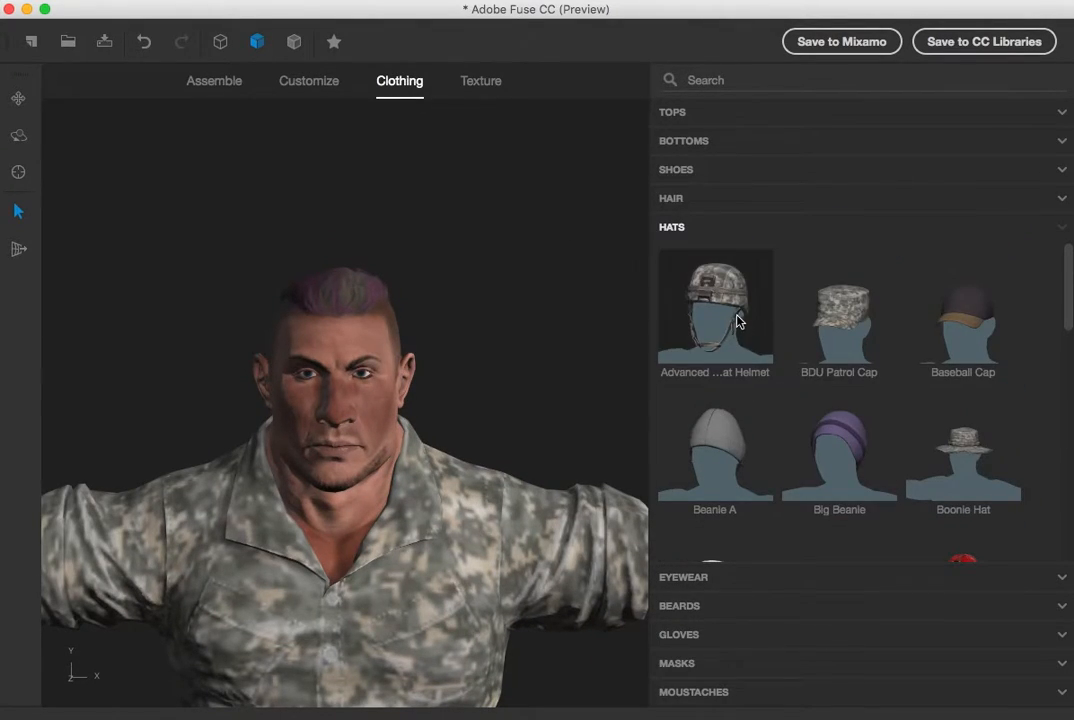
click(840, 315)
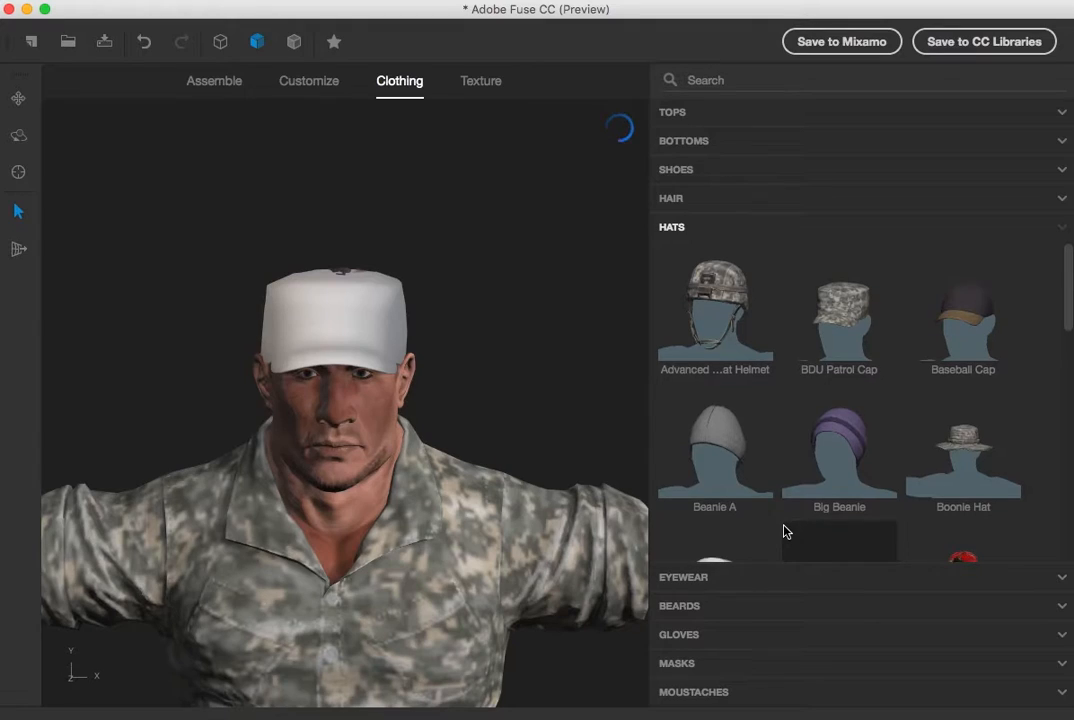
Put the Goggles A eyewear on the character
scroll(783, 531, down, 1)
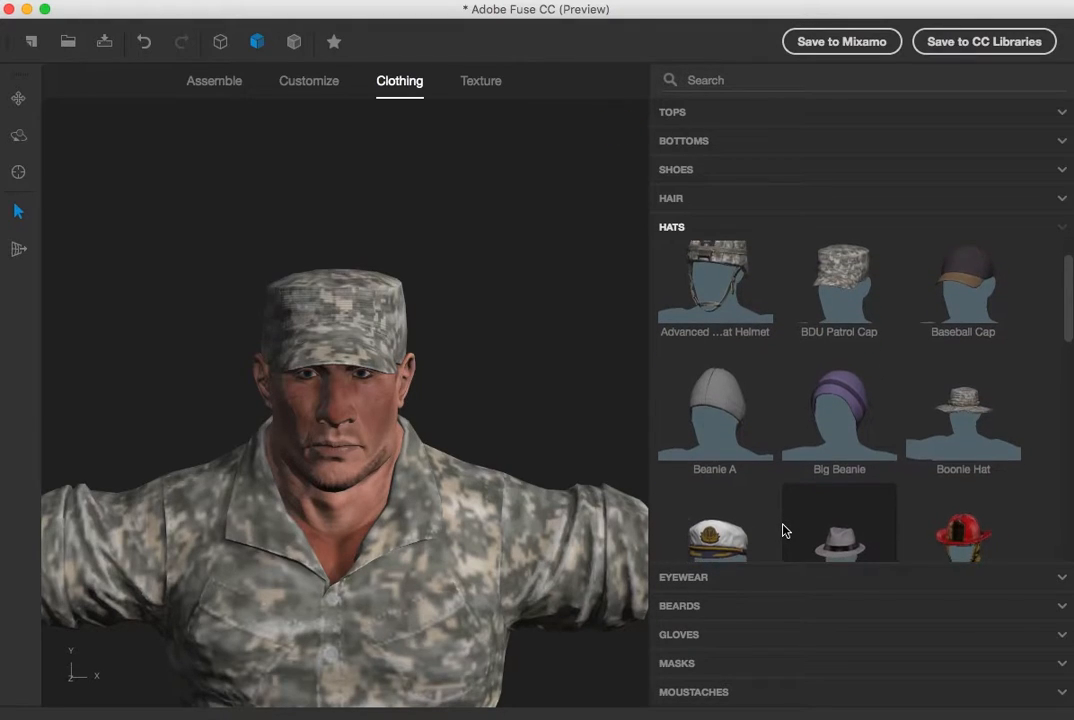
scroll(783, 531, down, 10)
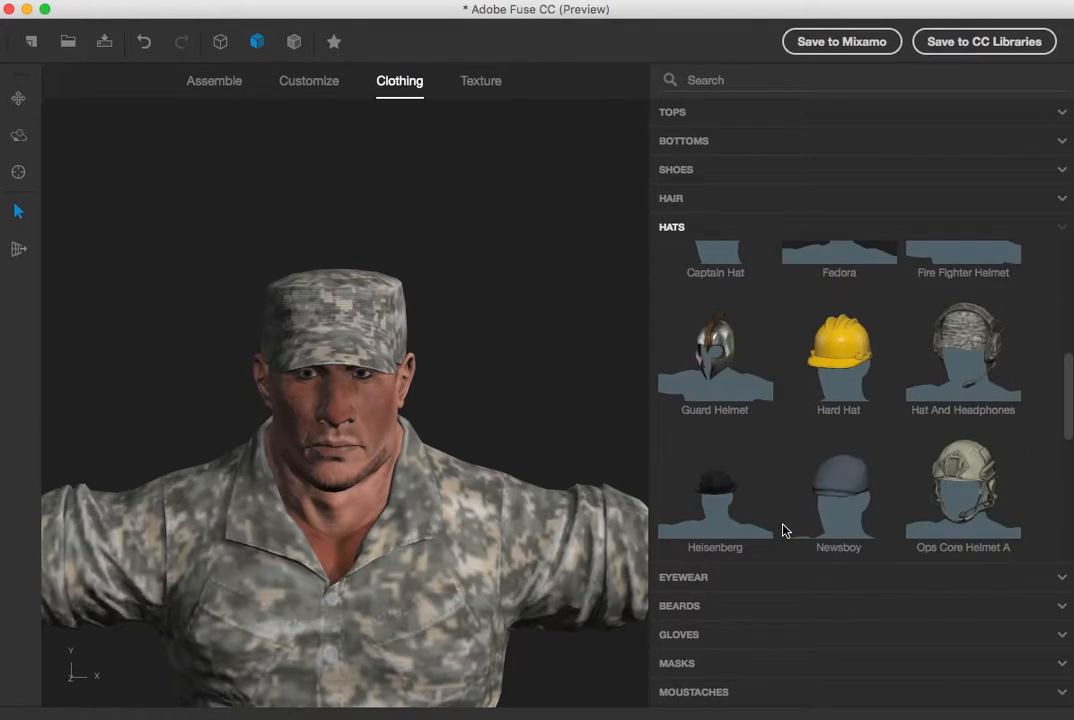
click(757, 578)
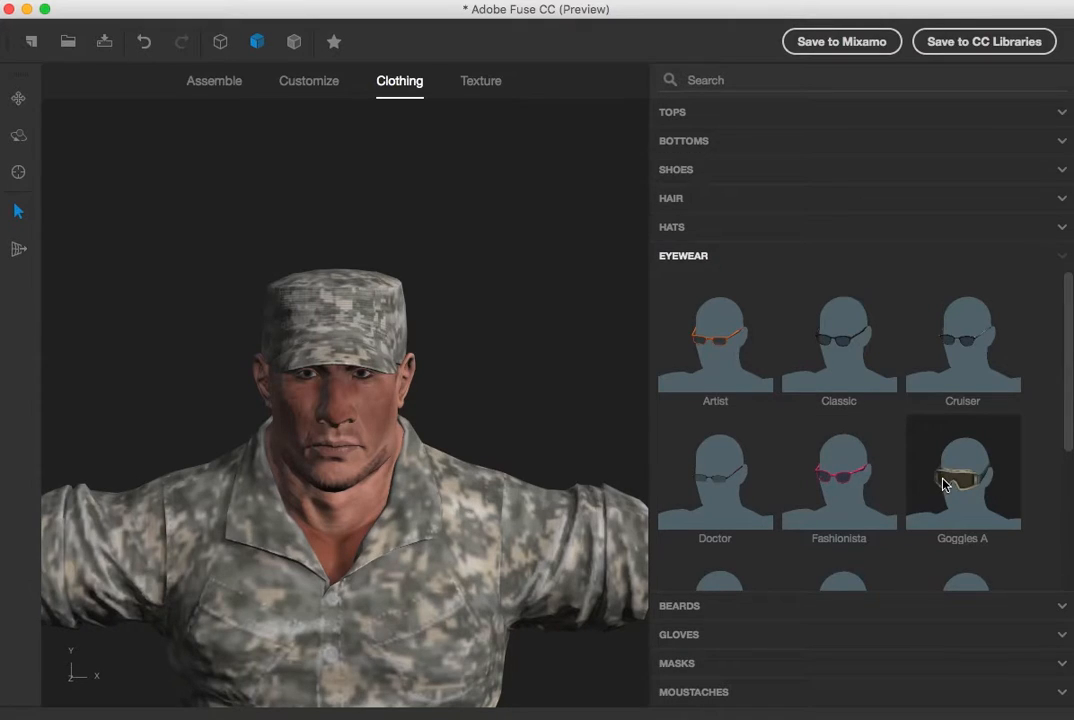
click(933, 483)
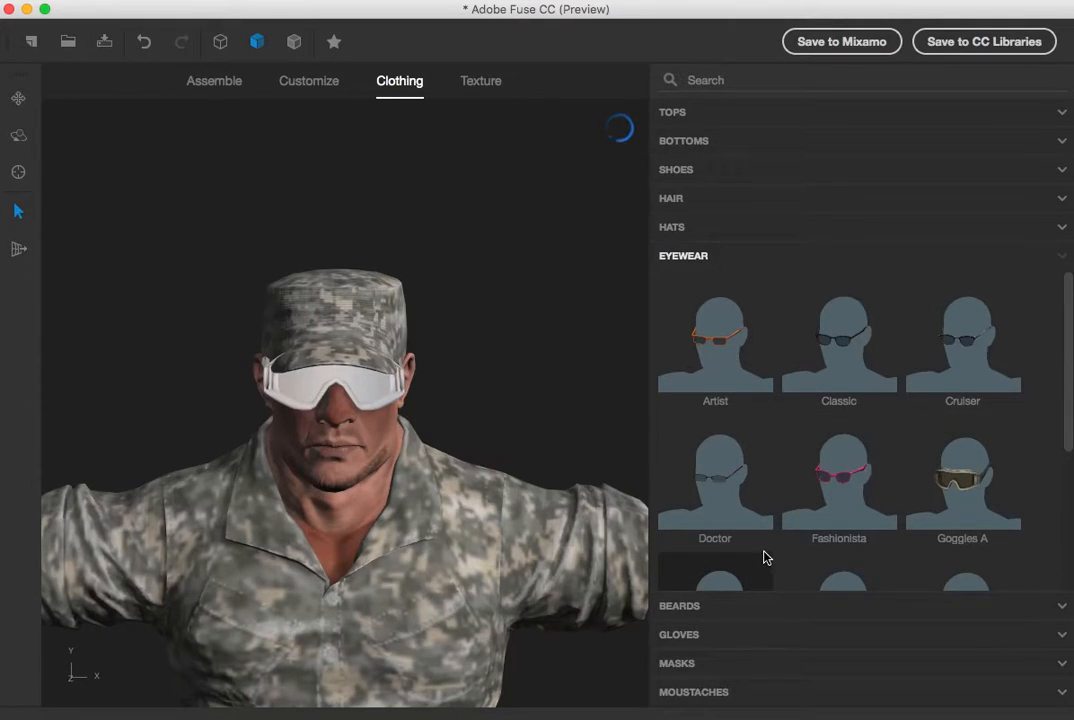
Add the Alpha Thick Goatee beard to the character
scroll(789, 510, down, 1)
scroll(789, 510, down, 5)
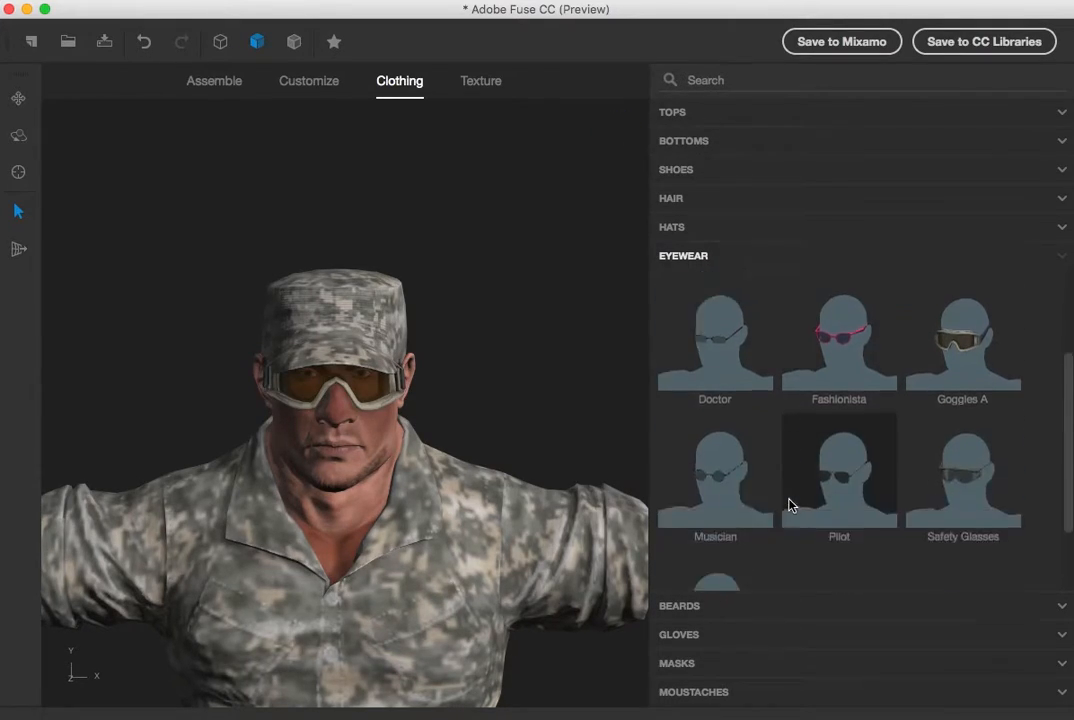
click(697, 608)
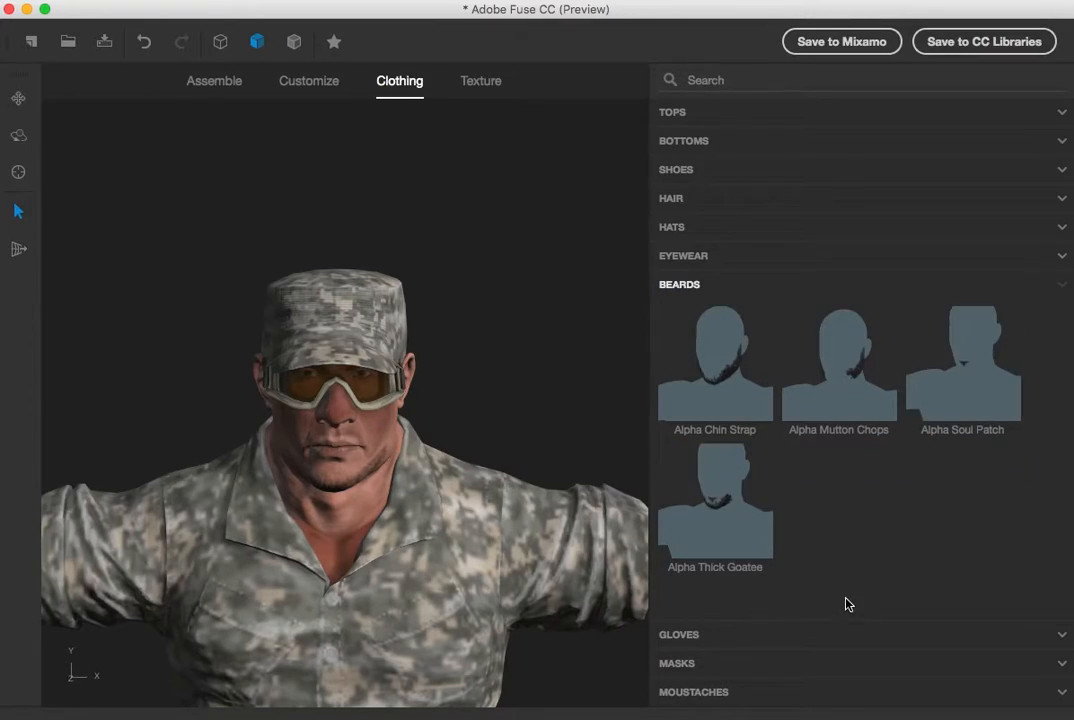
click(729, 511)
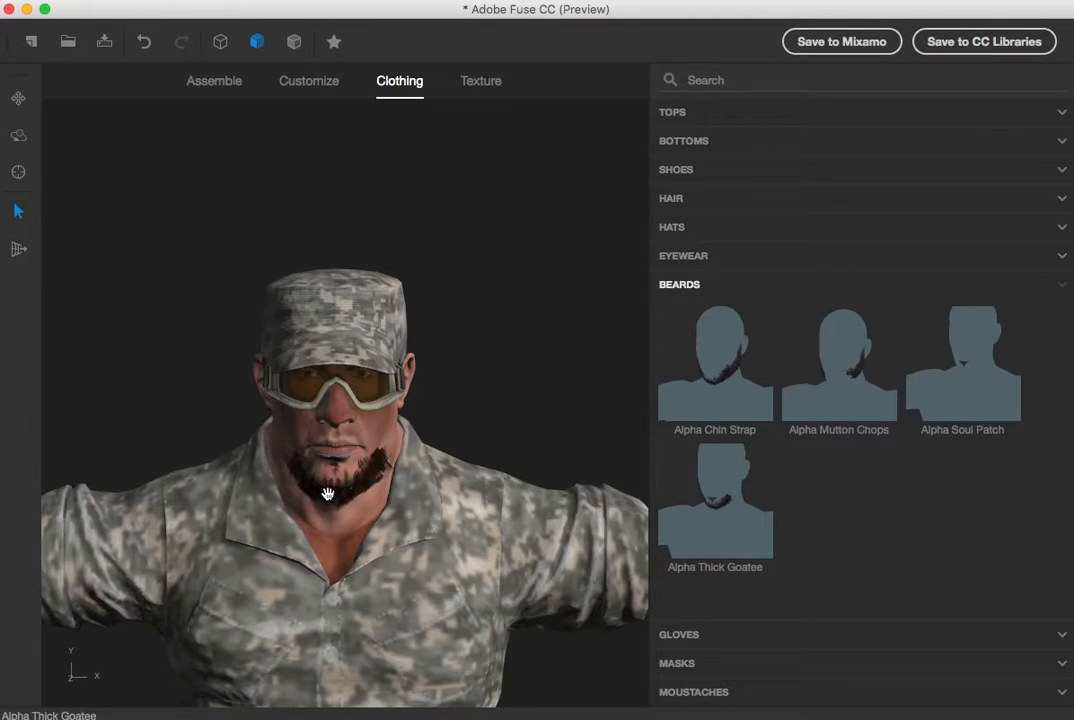
Open the beard's texture color and set it to a pale greyish khaki
click(481, 84)
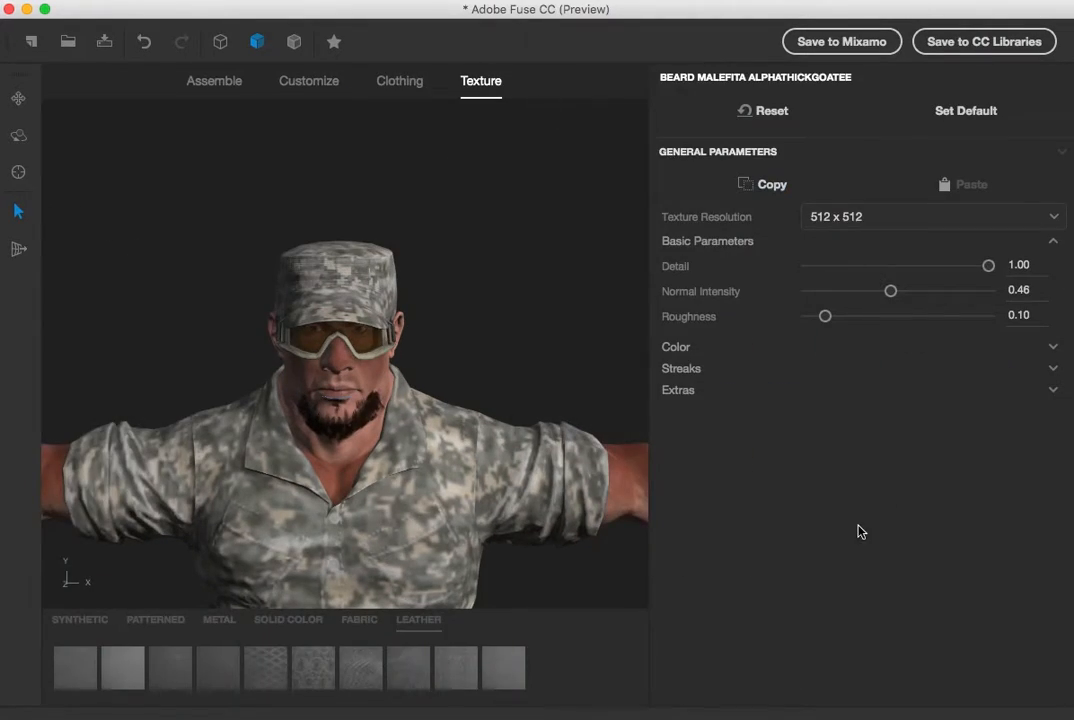
click(687, 347)
click(877, 372)
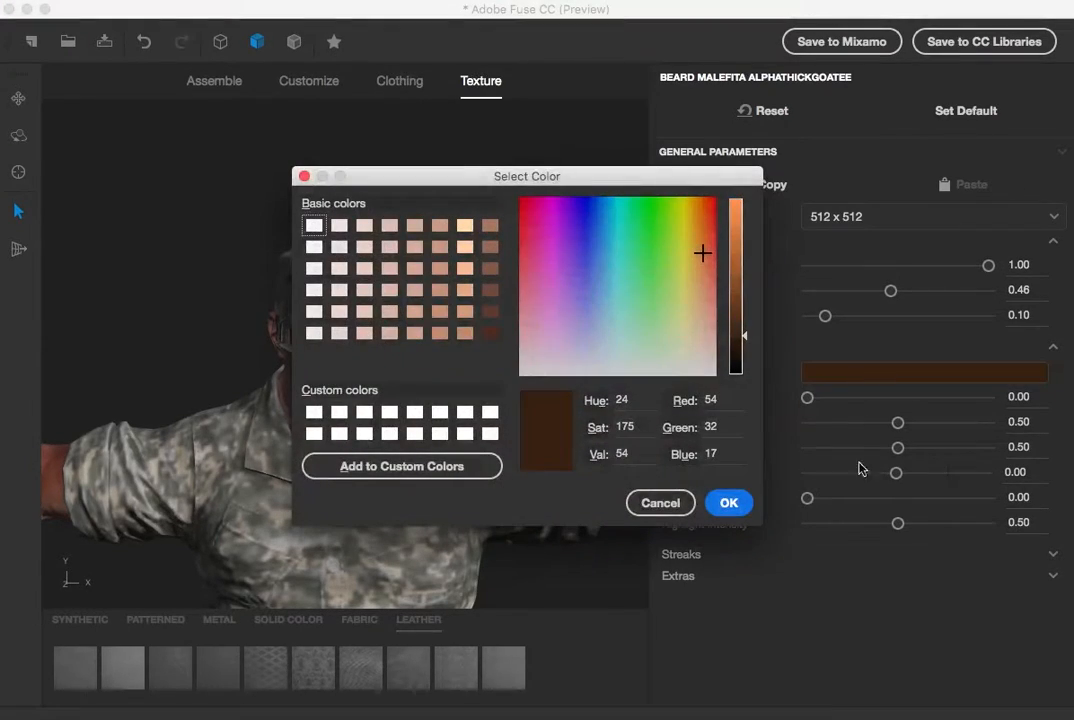
click(682, 298)
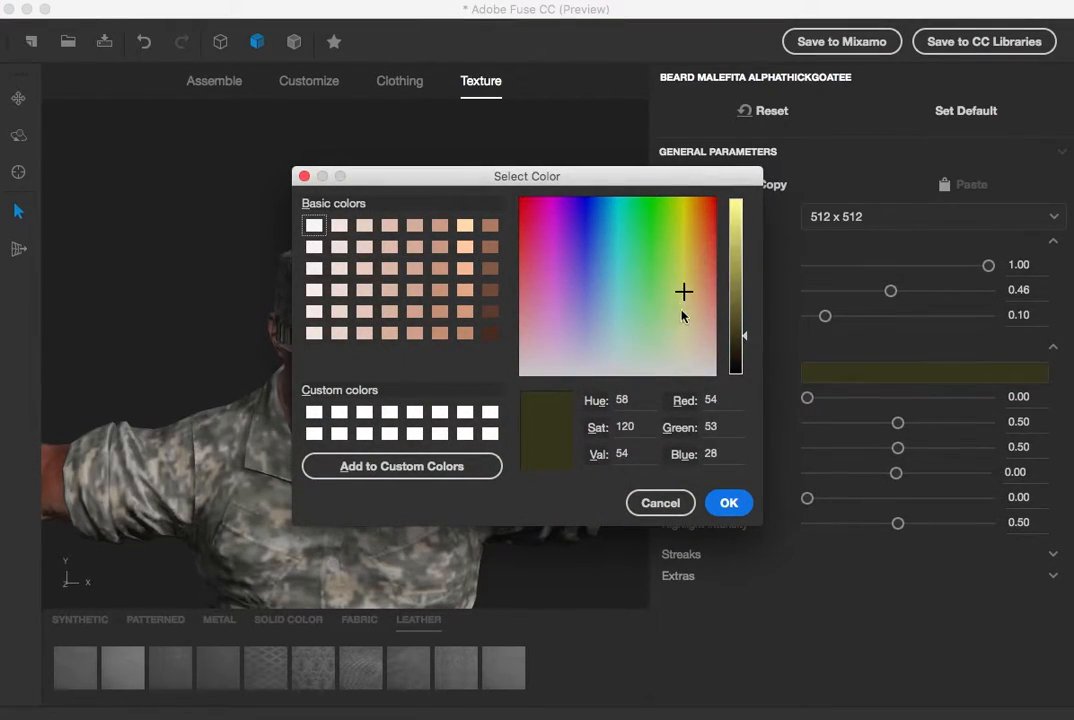
click(745, 268)
click(722, 502)
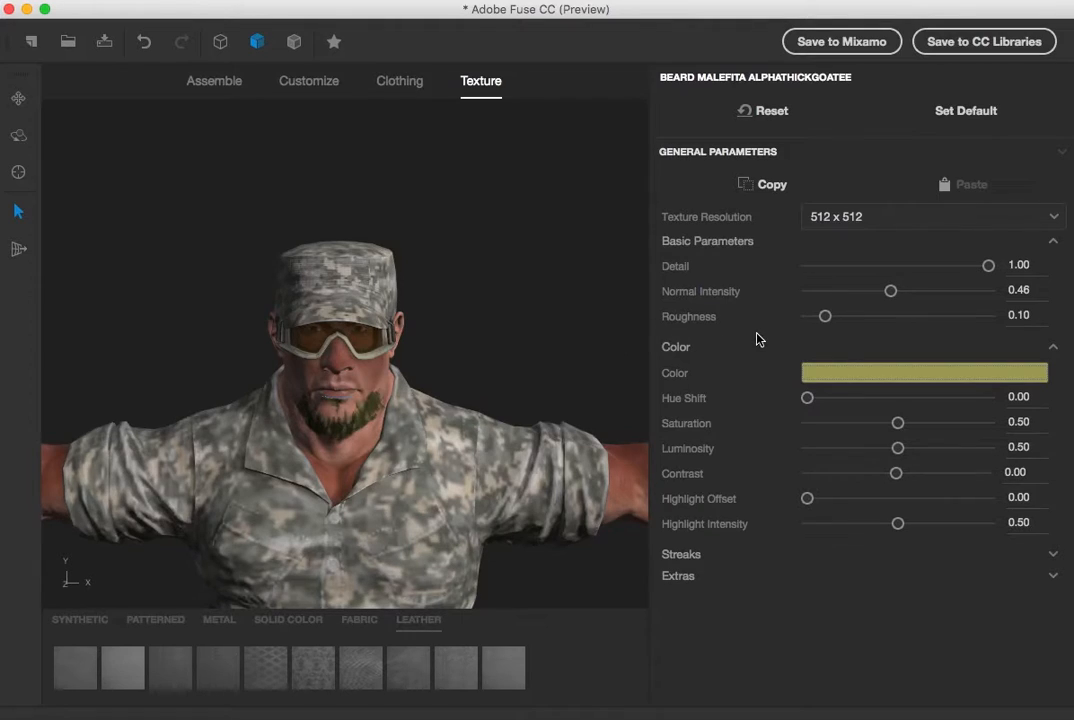
click(844, 375)
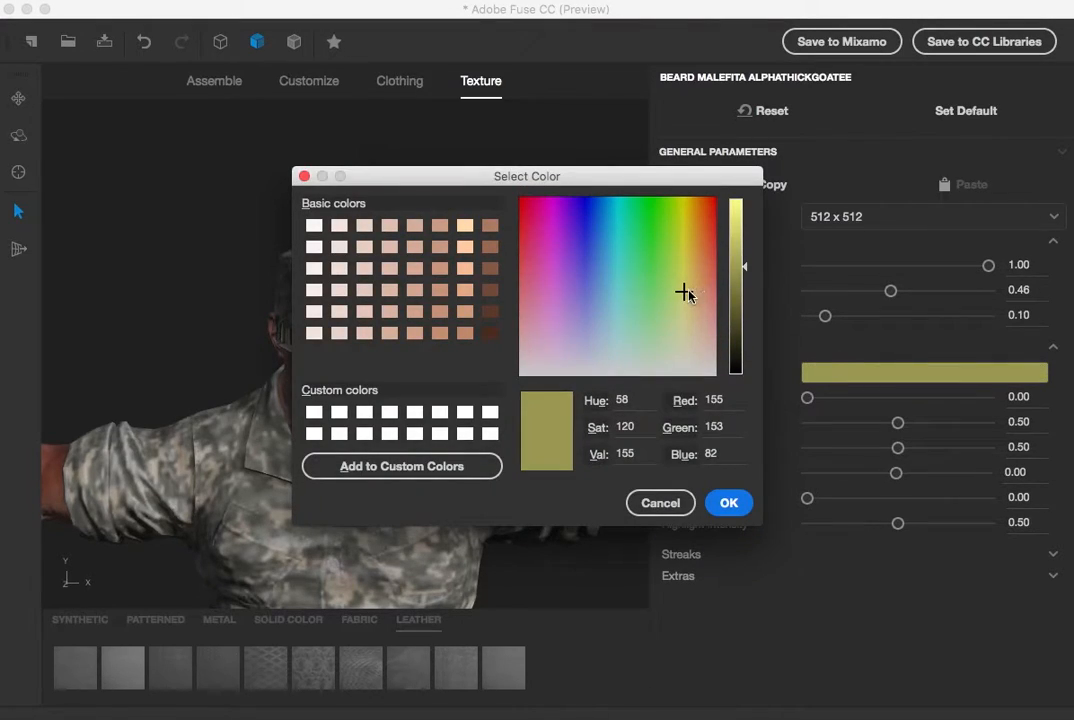
click(738, 218)
drag(683, 291, 644, 346)
click(738, 238)
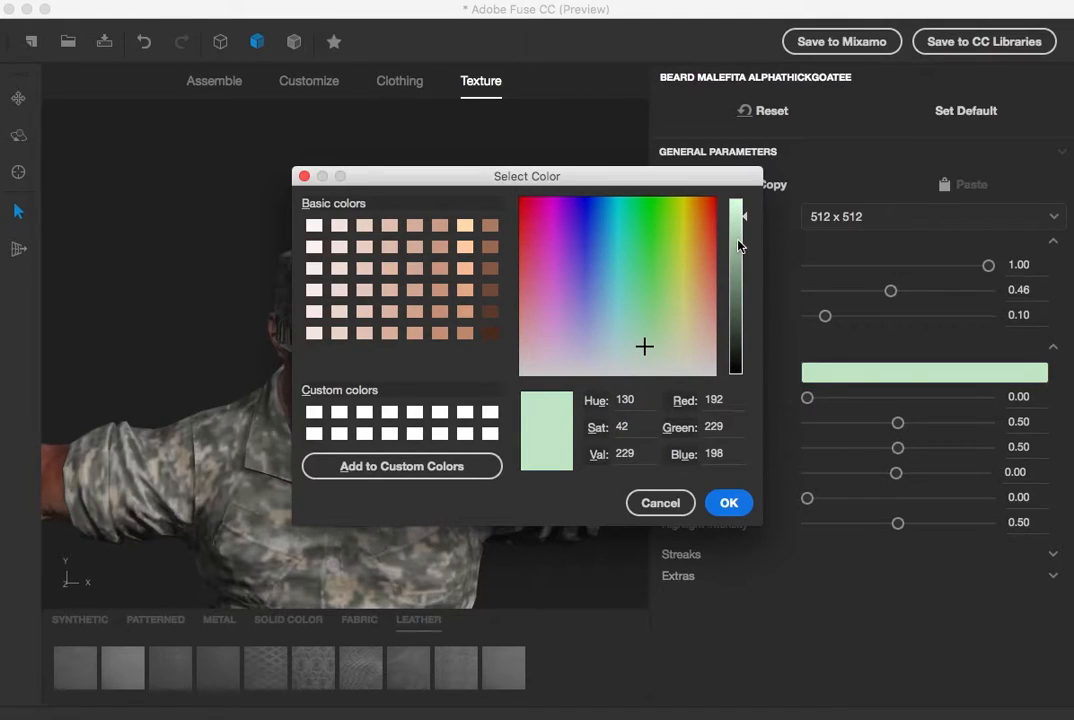
click(684, 356)
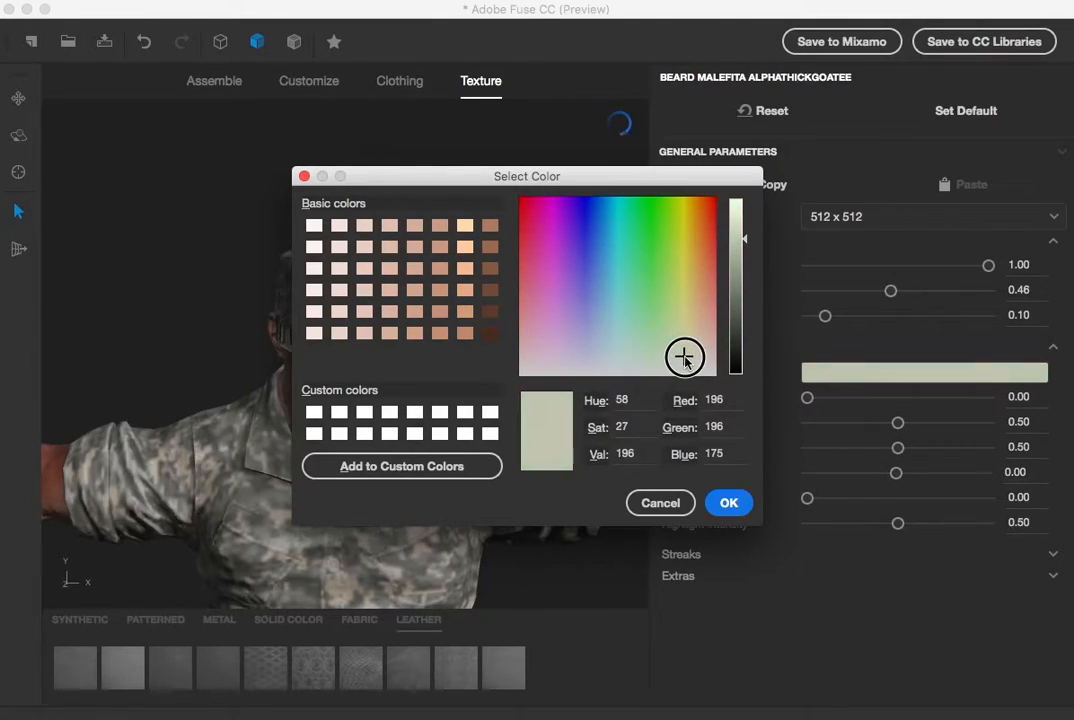
click(741, 277)
click(729, 503)
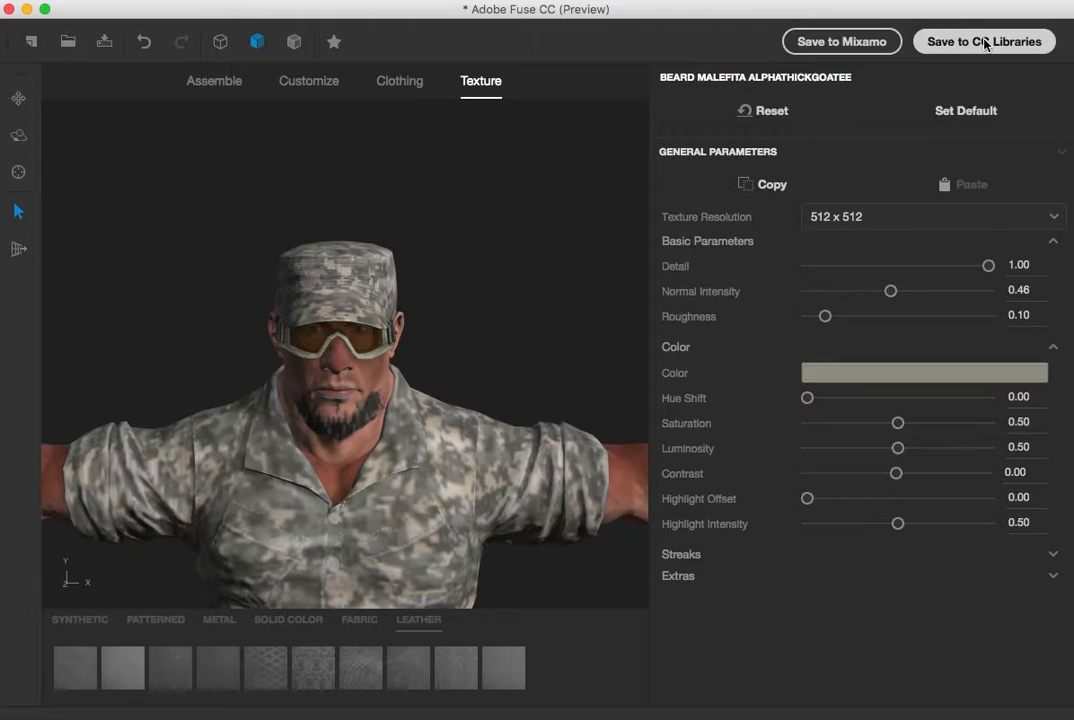
Upload the character to Mixamo under the name Goon1
drag(1073, 290, 962, 545)
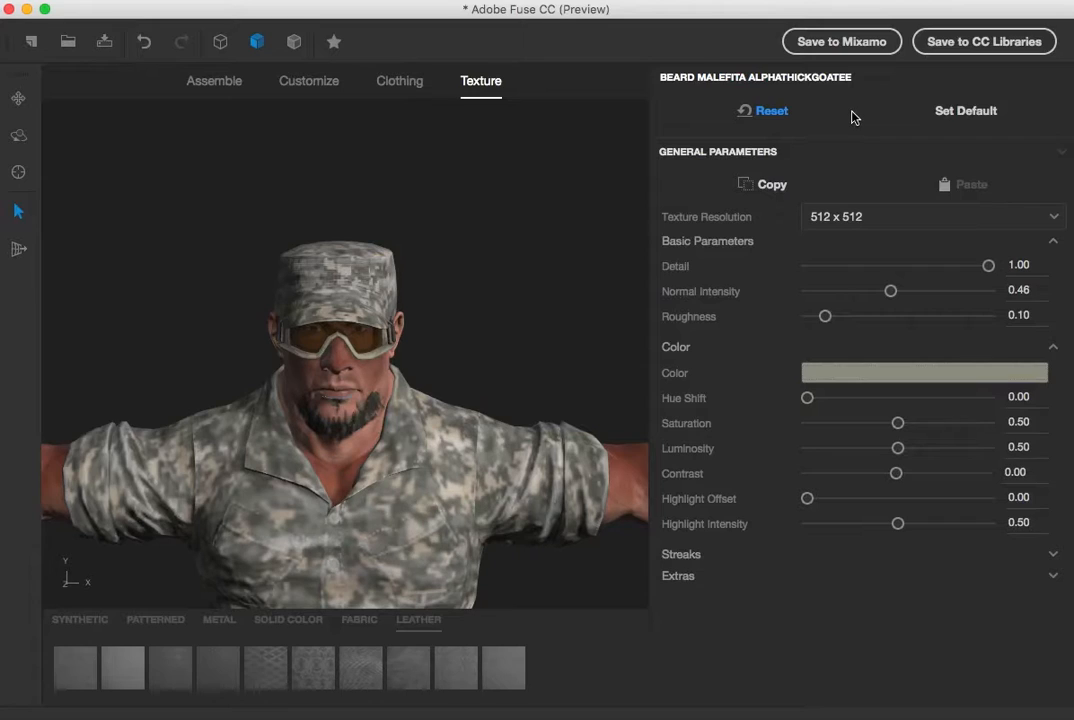
click(836, 43)
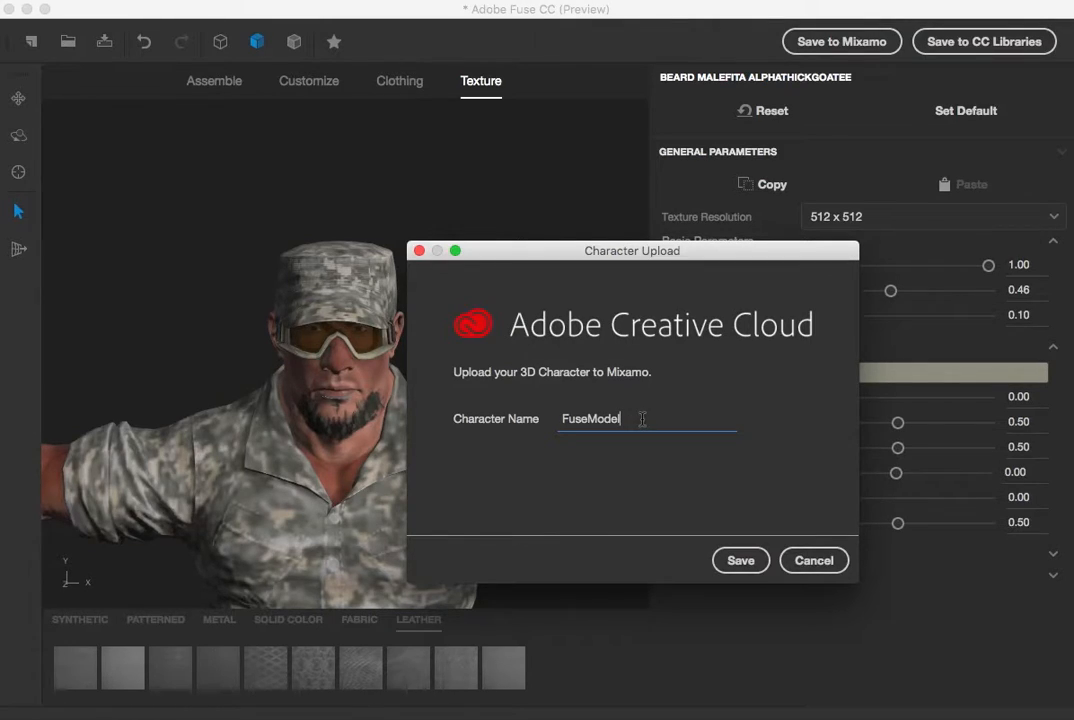
click(546, 419)
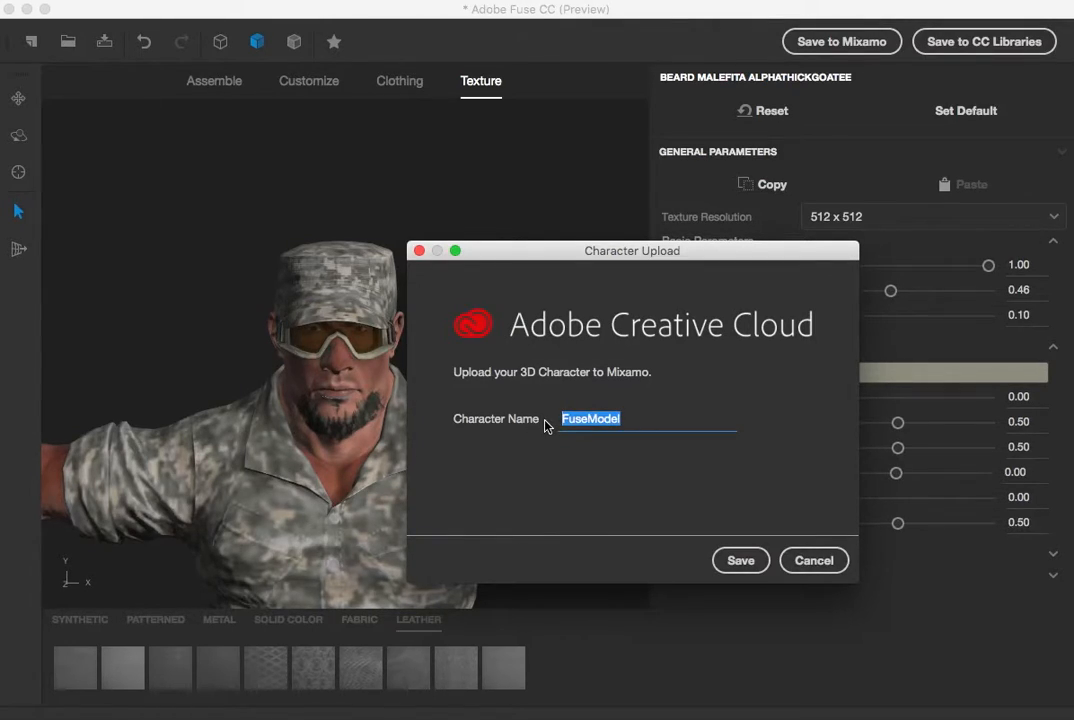
text(Goon1)
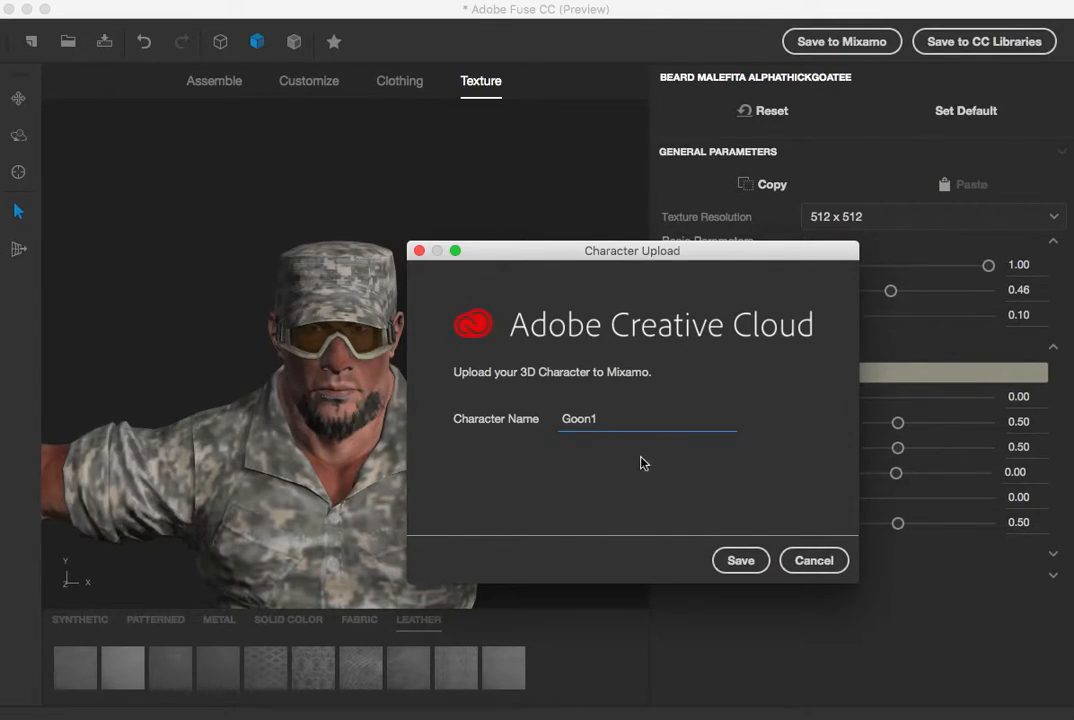
click(740, 561)
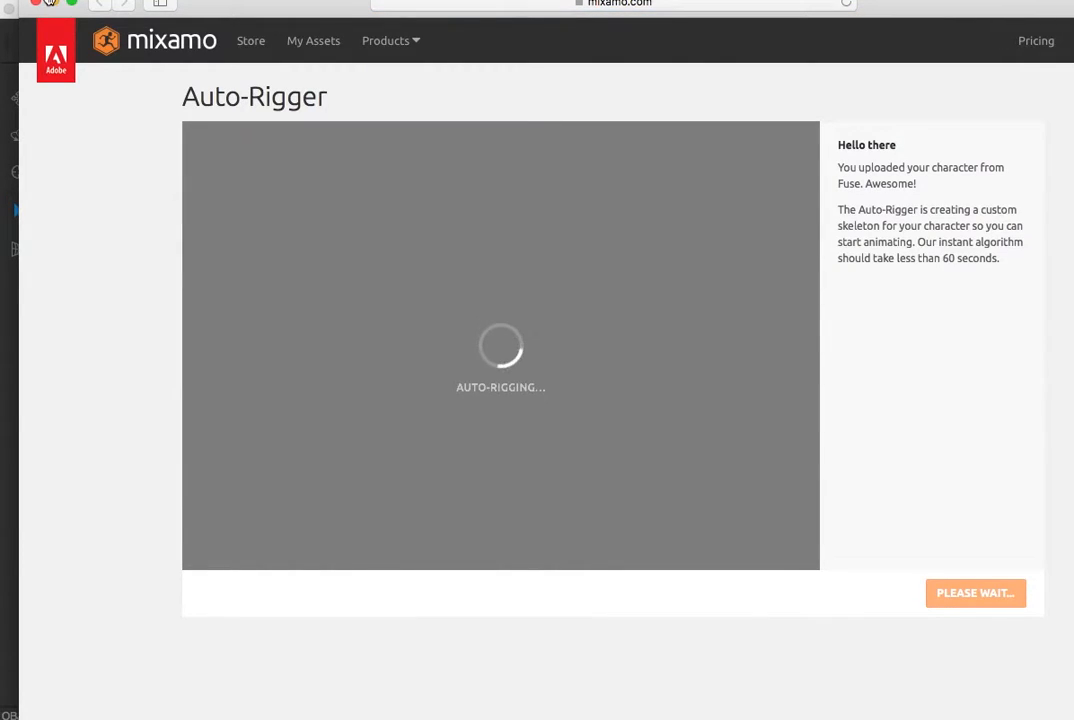
mouse_move(49, 2)
mouse_down()
mouse_move(53, 15)
mouse_move(15, 11)
mouse_move(31, 12)
mouse_up()
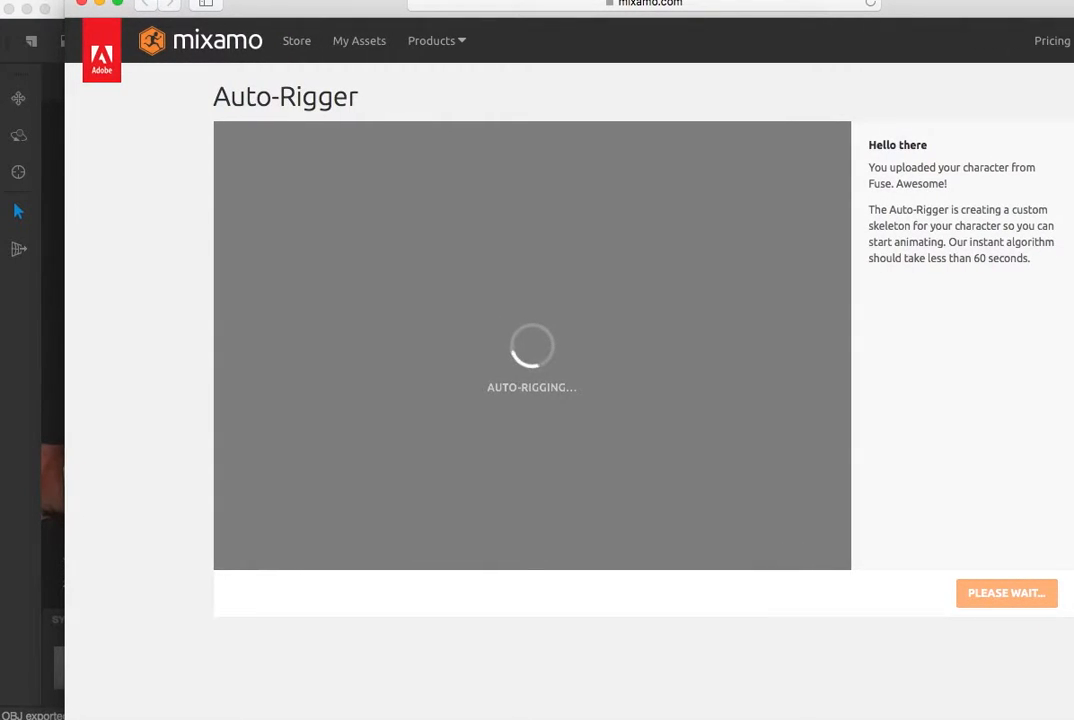
drag(1073, 716, 1073, 716)
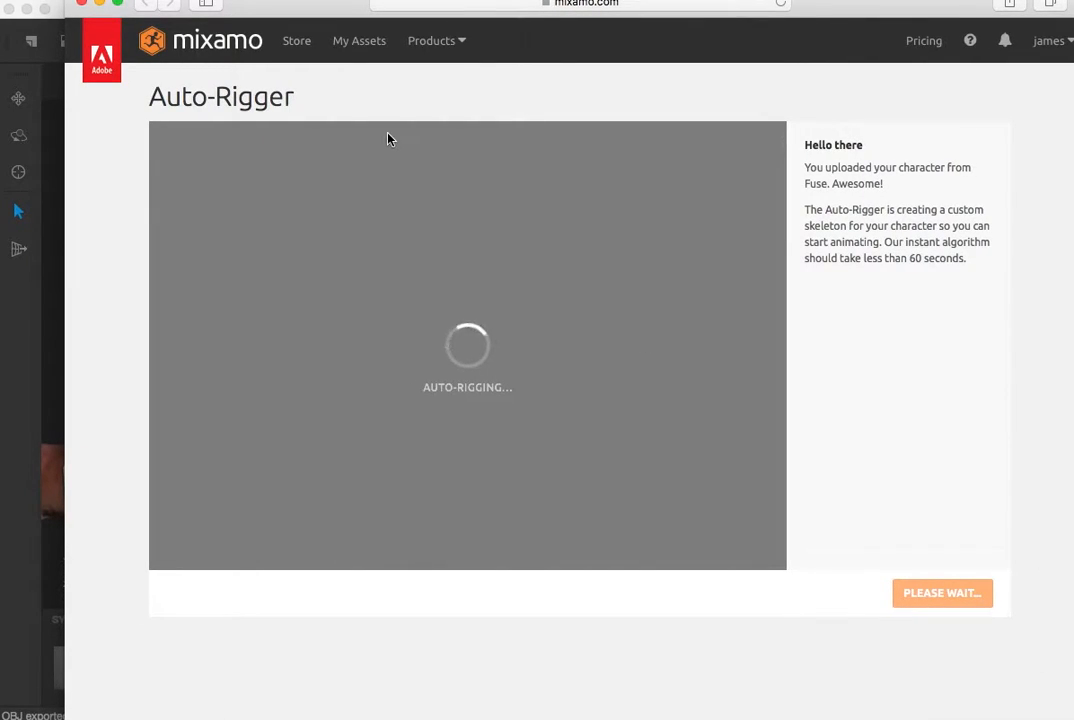
drag(238, 1, 173, 12)
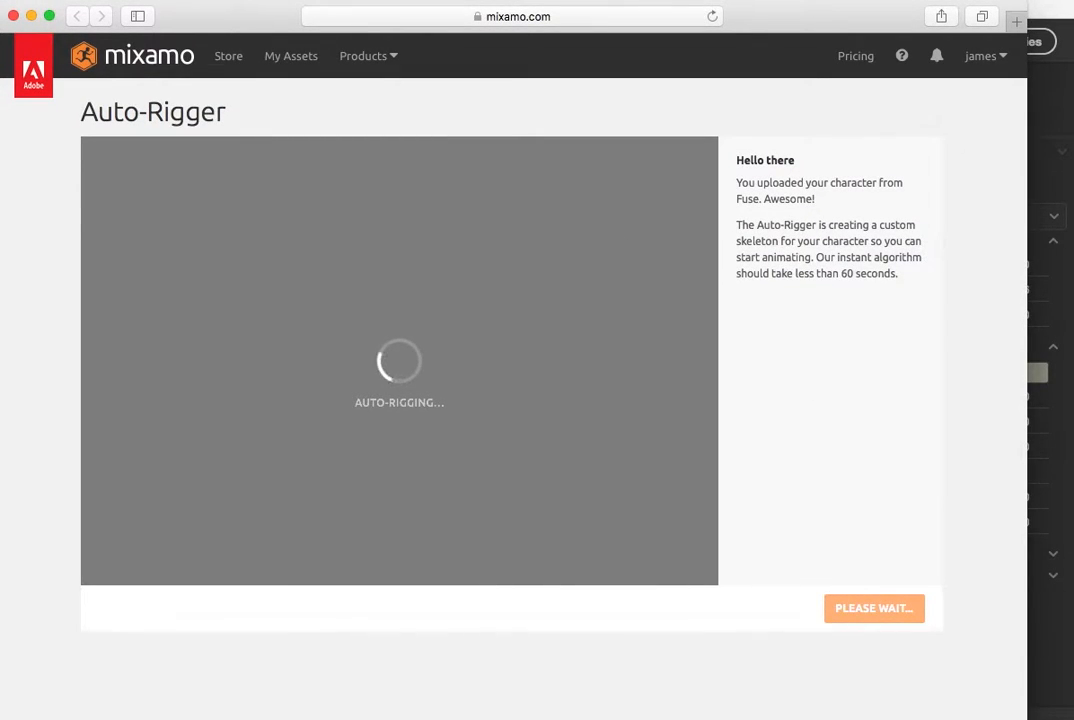
drag(1026, 715, 1068, 712)
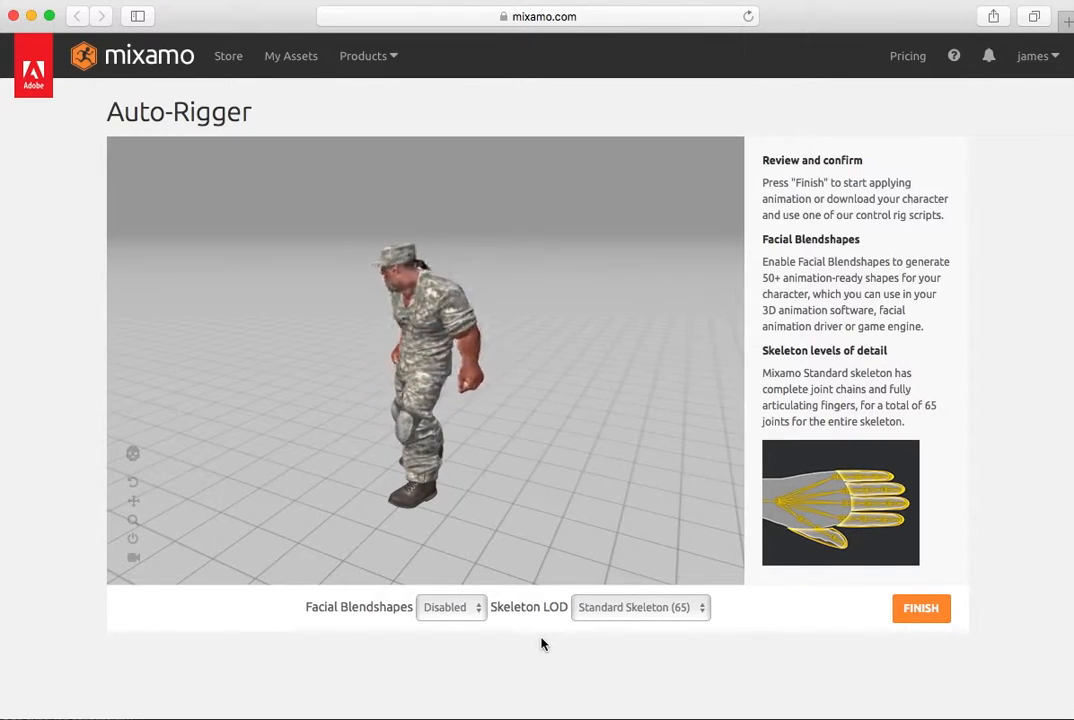
In Mixamo's Auto-Rigger, try the 3 Chain Fingers, 2 Chain Fingers and No Fingers skeleton levels of detail
click(640, 609)
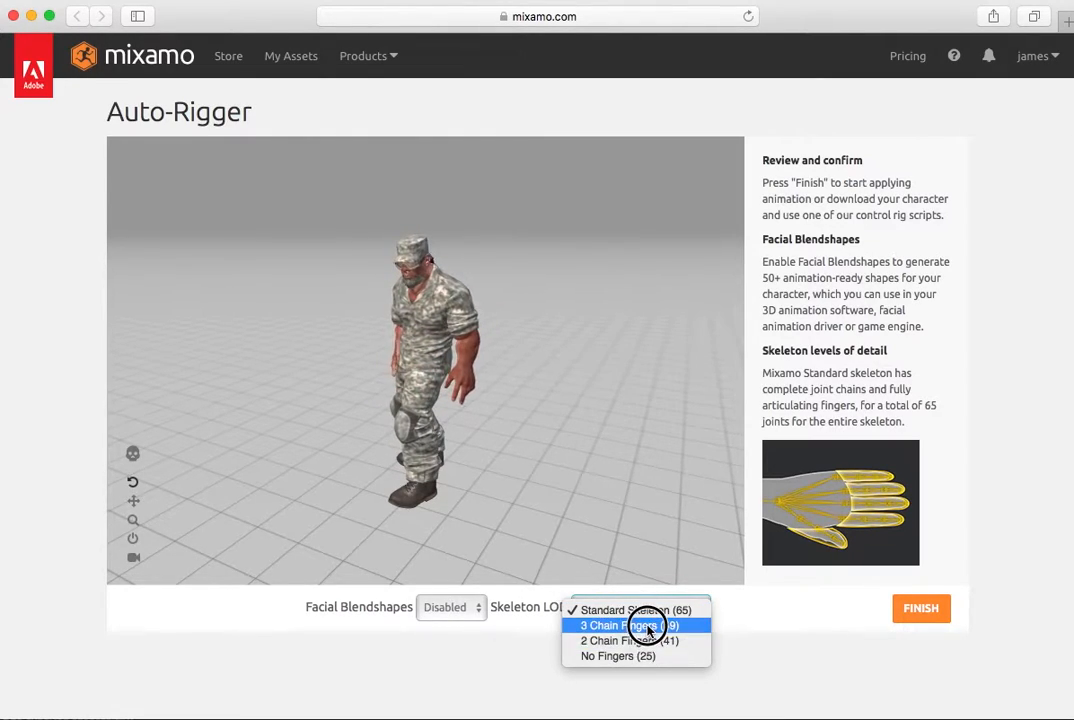
click(645, 626)
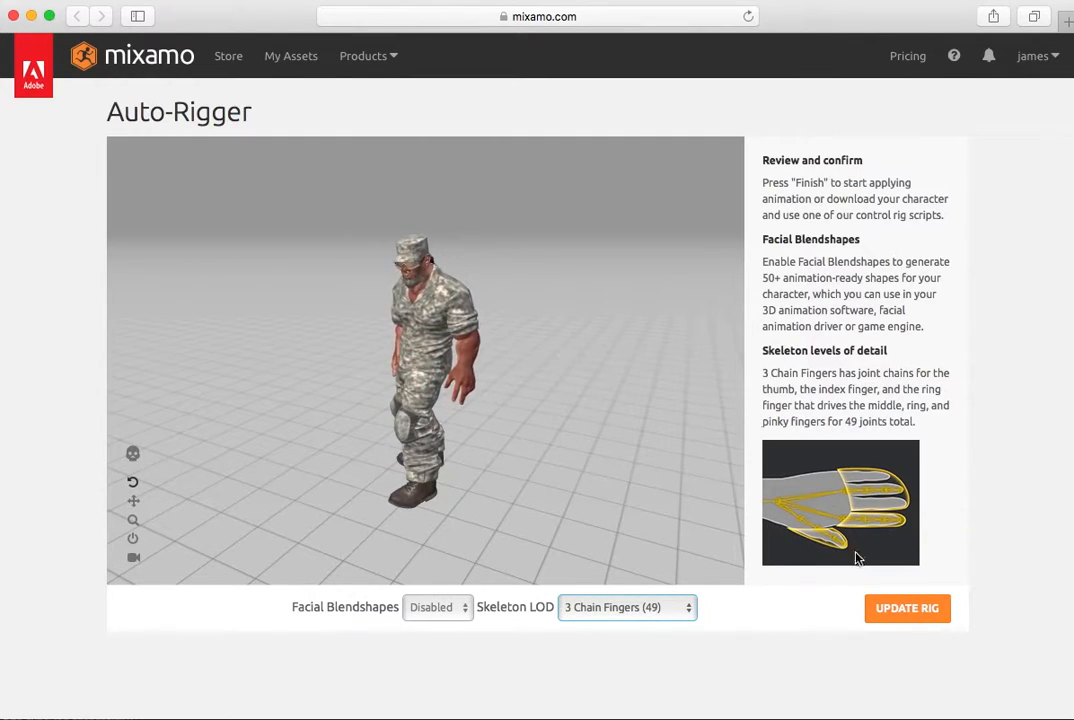
click(680, 613)
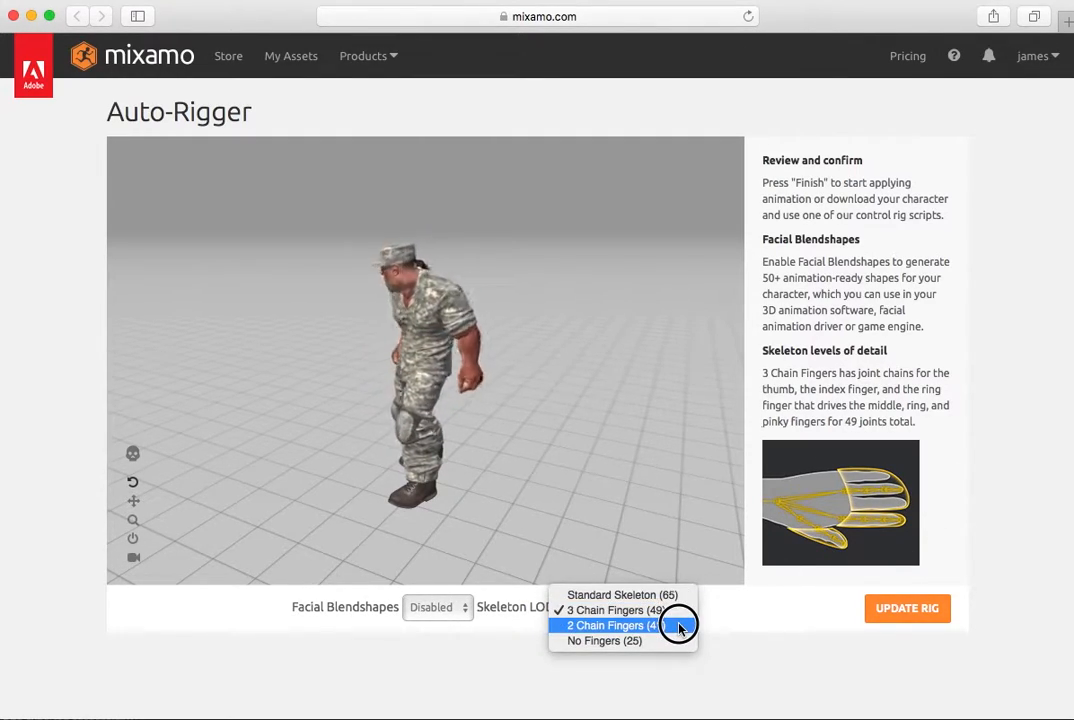
click(681, 627)
click(690, 607)
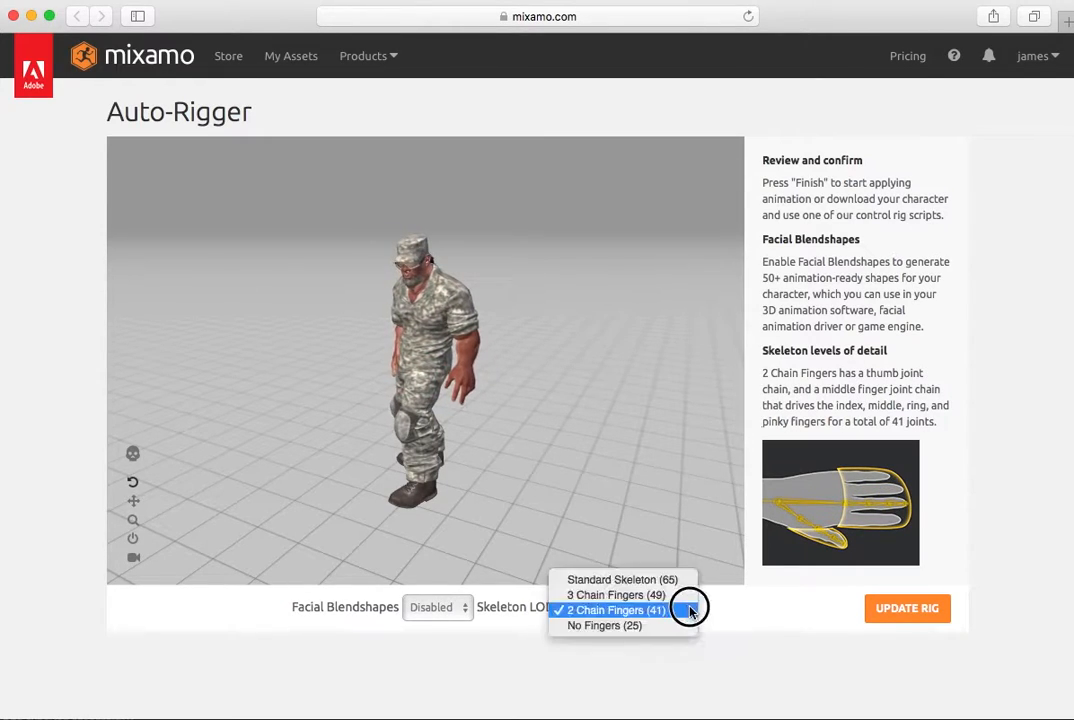
click(684, 625)
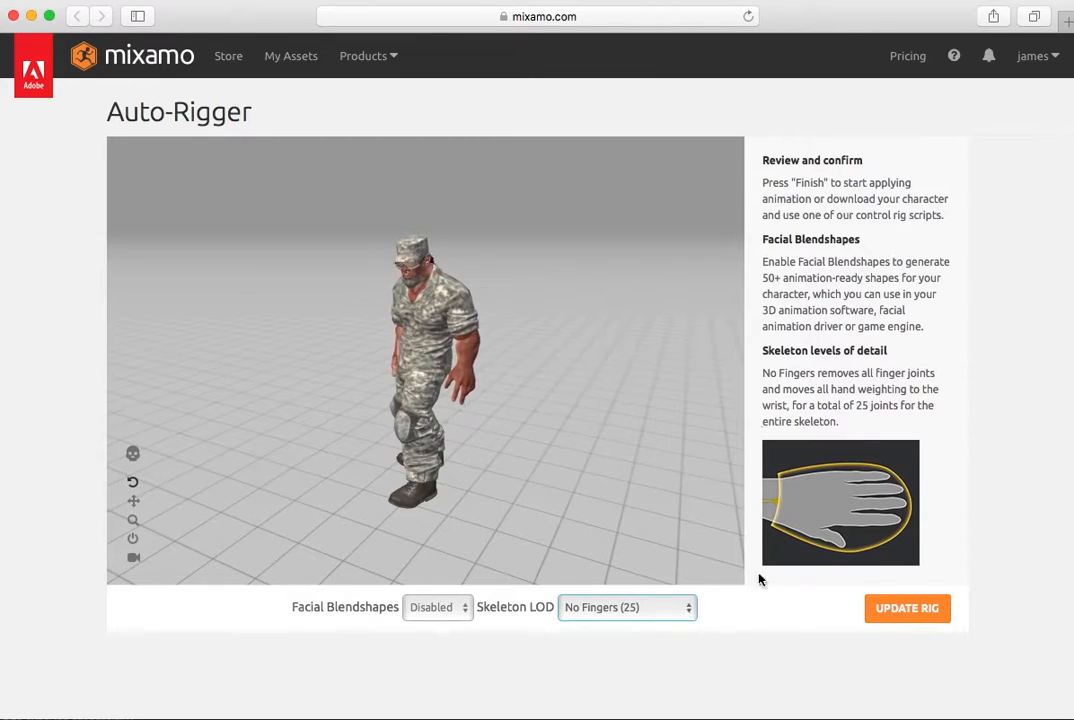
Set the Skeleton LOD to Standard Skeleton (65) and update the rig
click(687, 614)
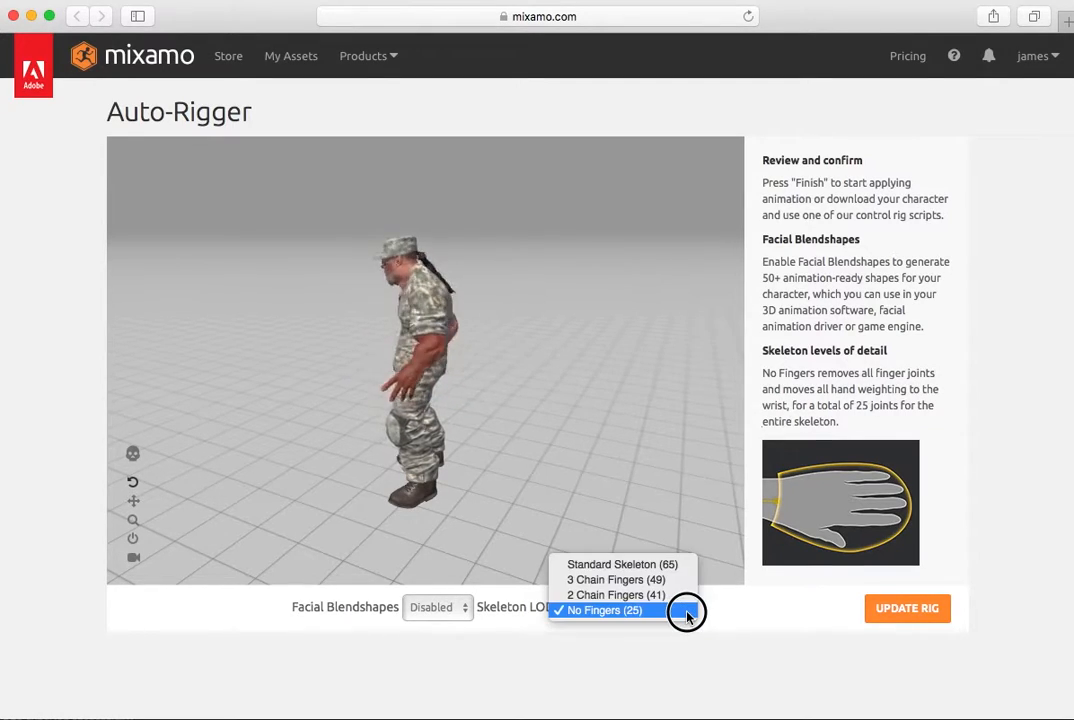
click(673, 561)
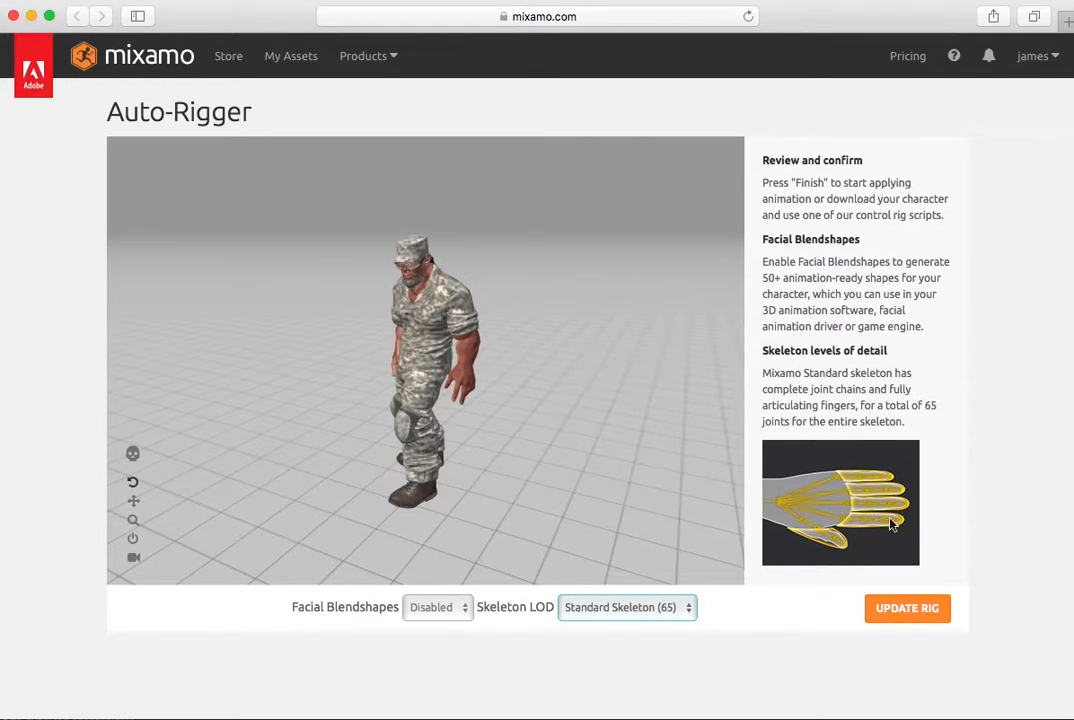
click(922, 612)
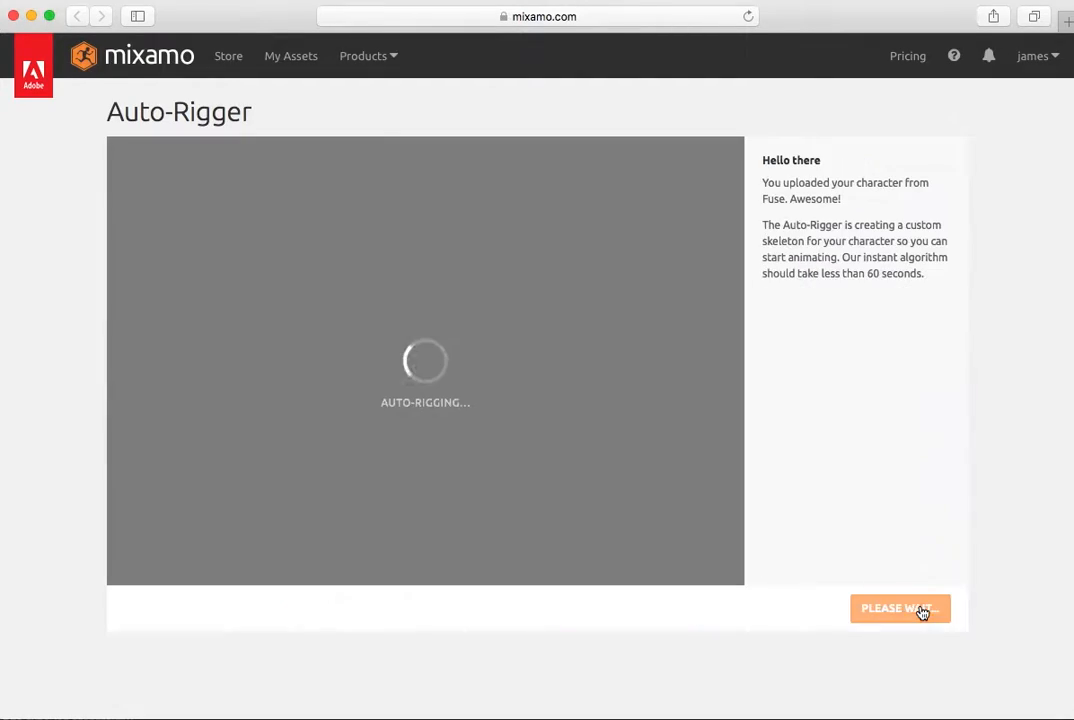